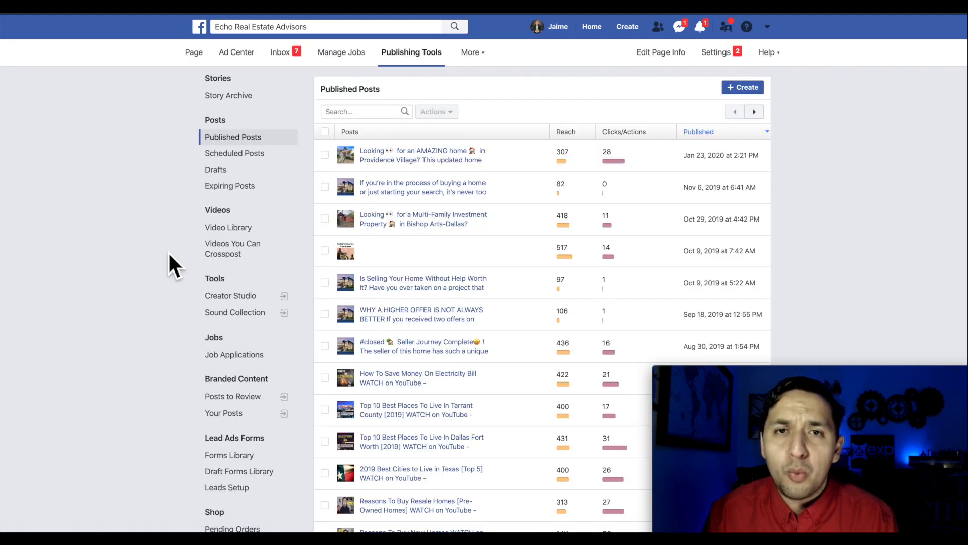
- Browse the Forms Library and Draft Forms Library, then open Leads Setup
{"action": "scroll", "coordinate": [169, 255], "scroll_direction": "down", "scroll_amount": 6}
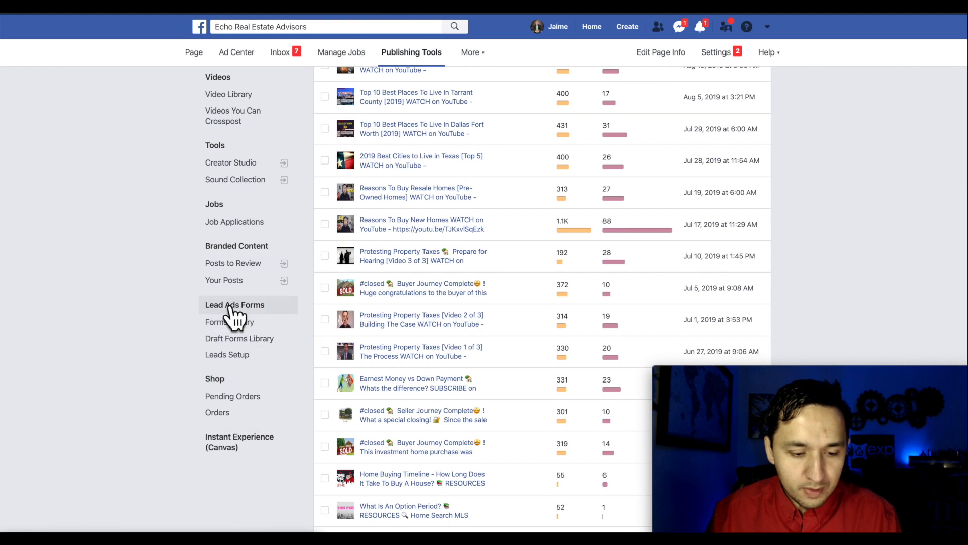
{"action": "left_click", "coordinate": [232, 319]}
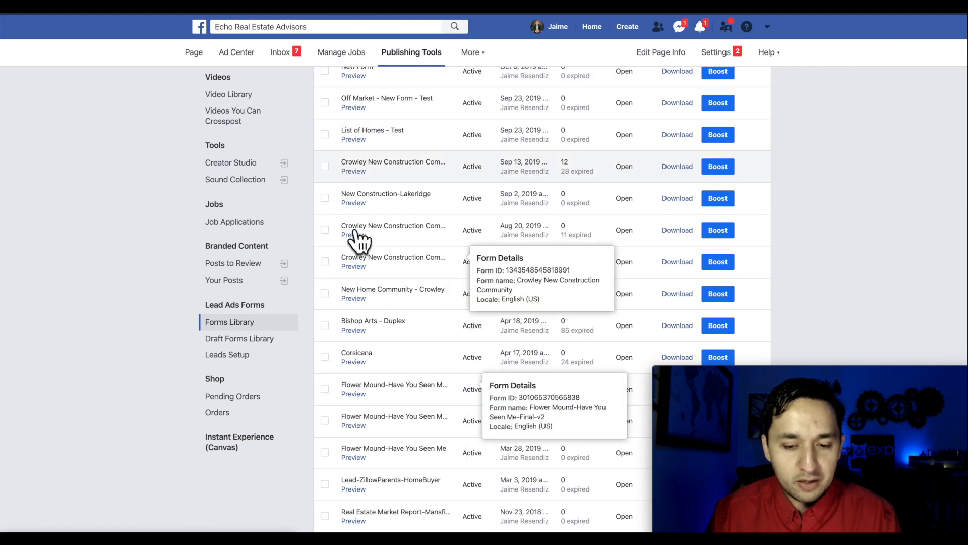
{"action": "left_click", "coordinate": [226, 342]}
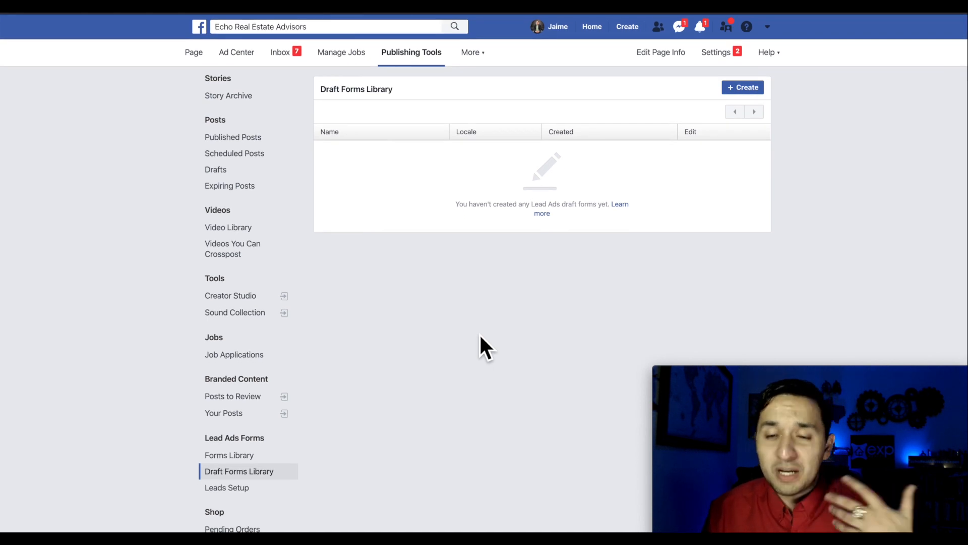
{"action": "scroll", "coordinate": [480, 336], "scroll_direction": "down", "scroll_amount": 1}
{"action": "scroll", "coordinate": [480, 336], "scroll_direction": "down", "scroll_amount": 2}
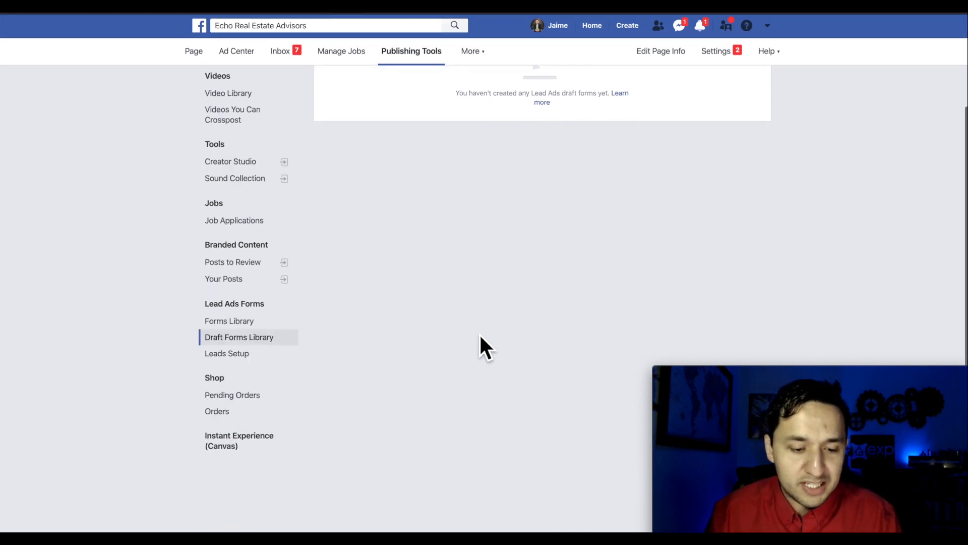
{"action": "left_click", "coordinate": [230, 355]}
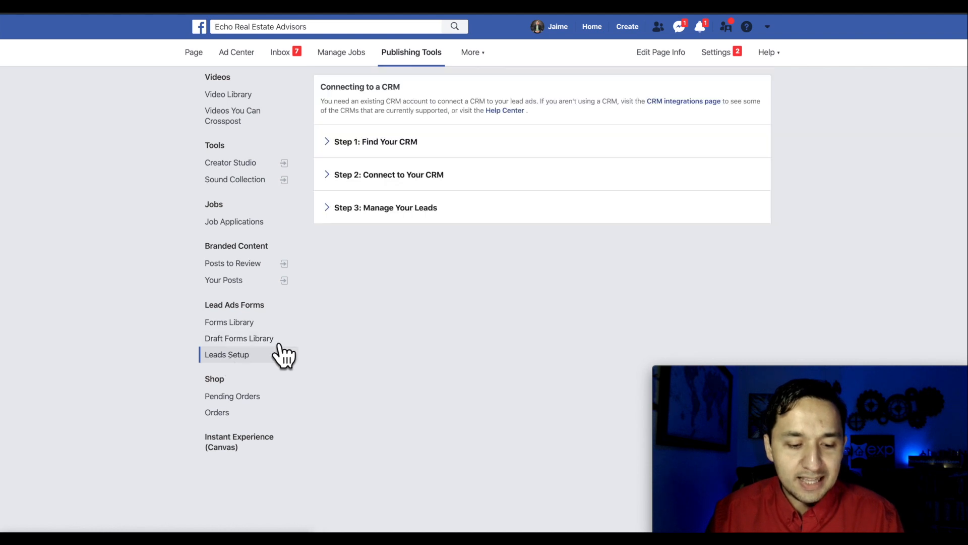
- Expand Step 1, Step 2 and Step 3 under Connecting to a CRM and read them
{"action": "scroll", "coordinate": [426, 328], "scroll_direction": "up", "scroll_amount": 2}
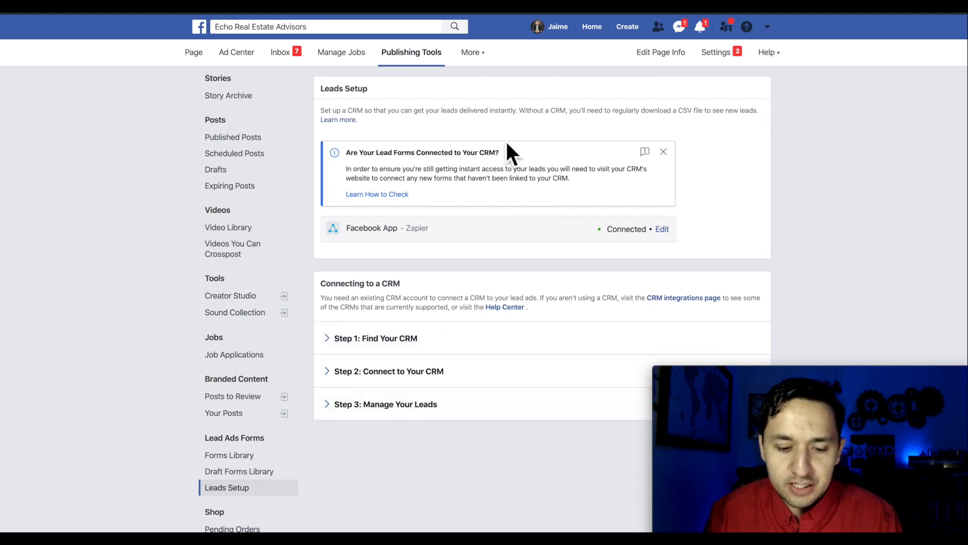
{"action": "scroll", "coordinate": [459, 323], "scroll_direction": "down", "scroll_amount": 2}
{"action": "left_click", "coordinate": [396, 254]}
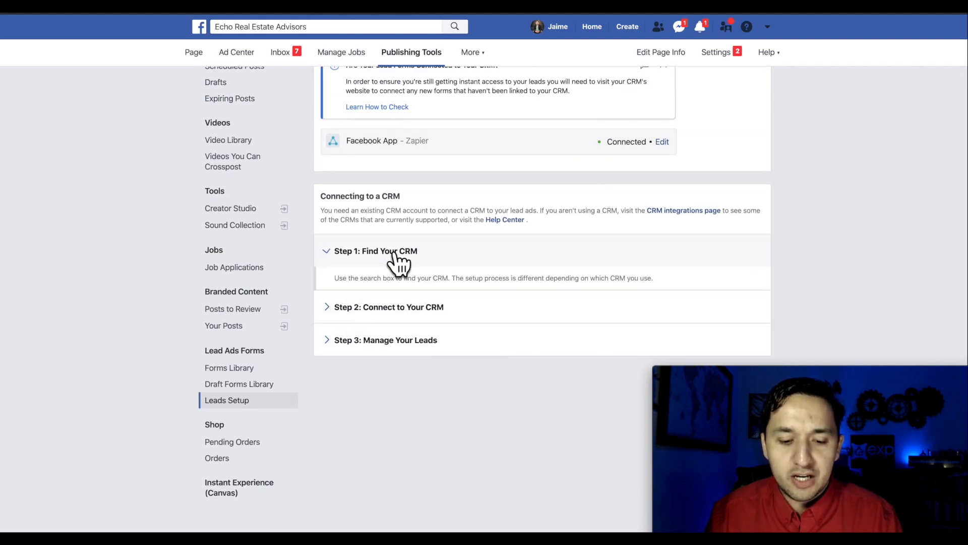
{"action": "left_click", "coordinate": [419, 306]}
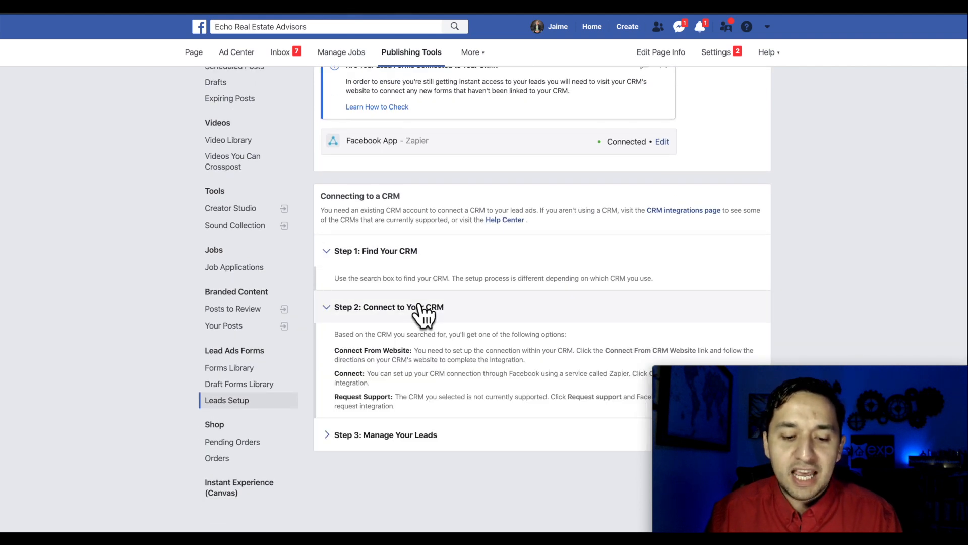
{"action": "scroll", "coordinate": [419, 308], "scroll_direction": "down", "scroll_amount": 1}
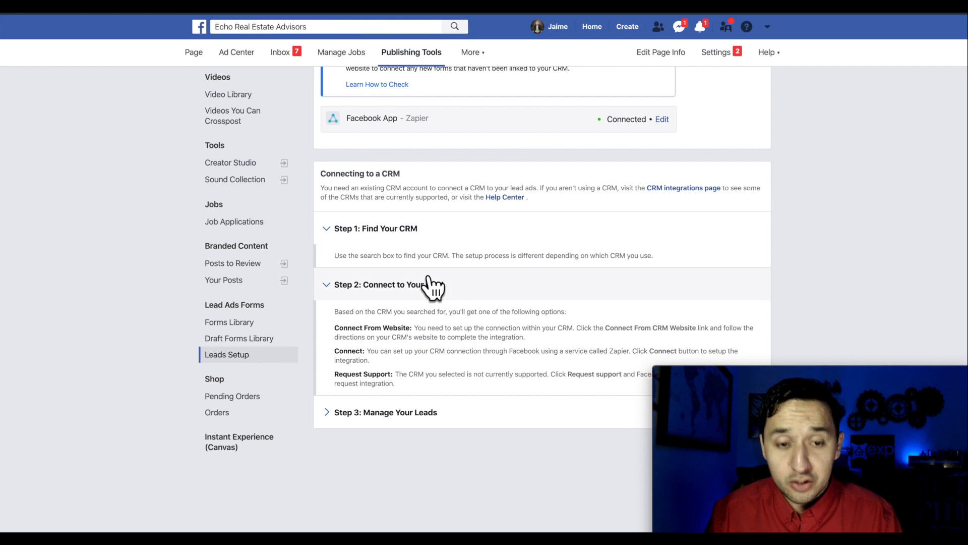
{"action": "left_click", "coordinate": [385, 414]}
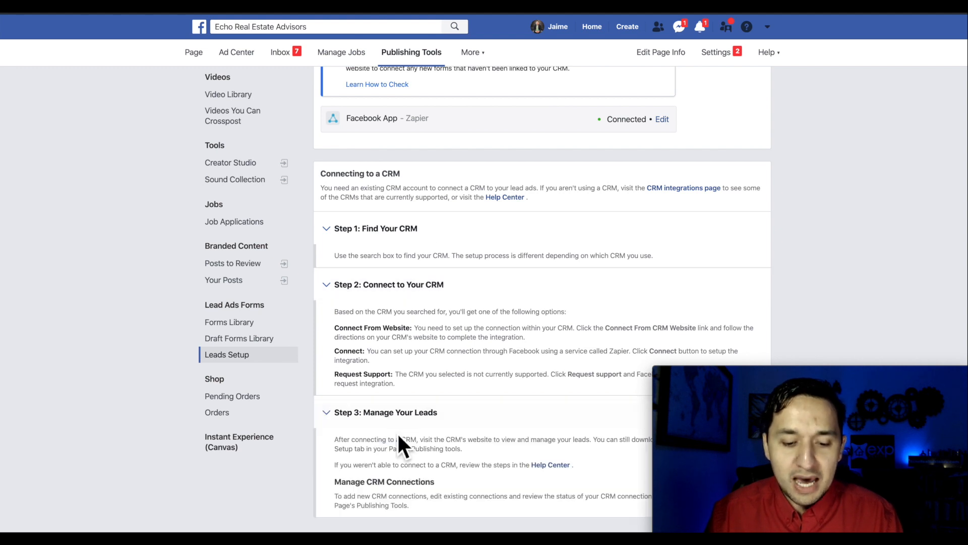
{"action": "scroll", "coordinate": [398, 438], "scroll_direction": "up", "scroll_amount": 3}
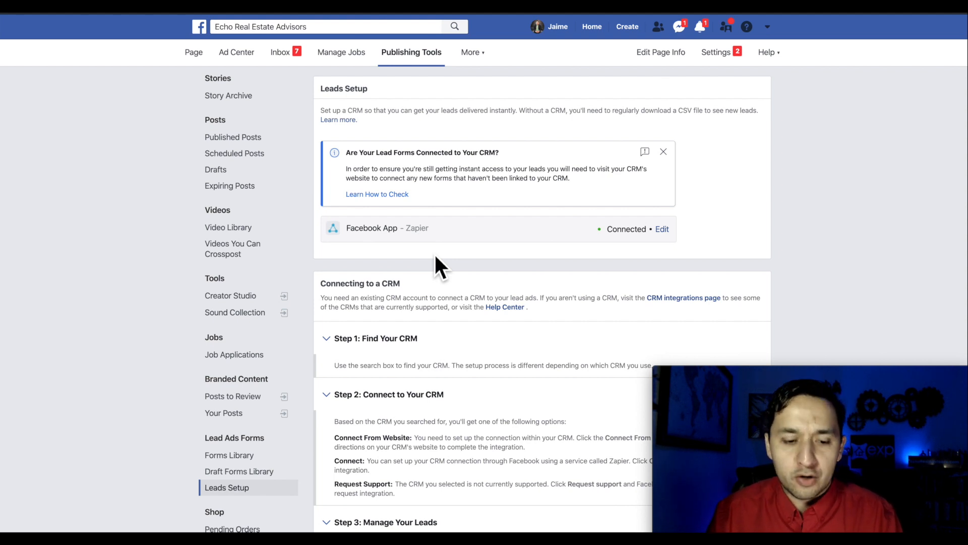
{"action": "scroll", "coordinate": [434, 252], "scroll_direction": "down", "scroll_amount": 2}
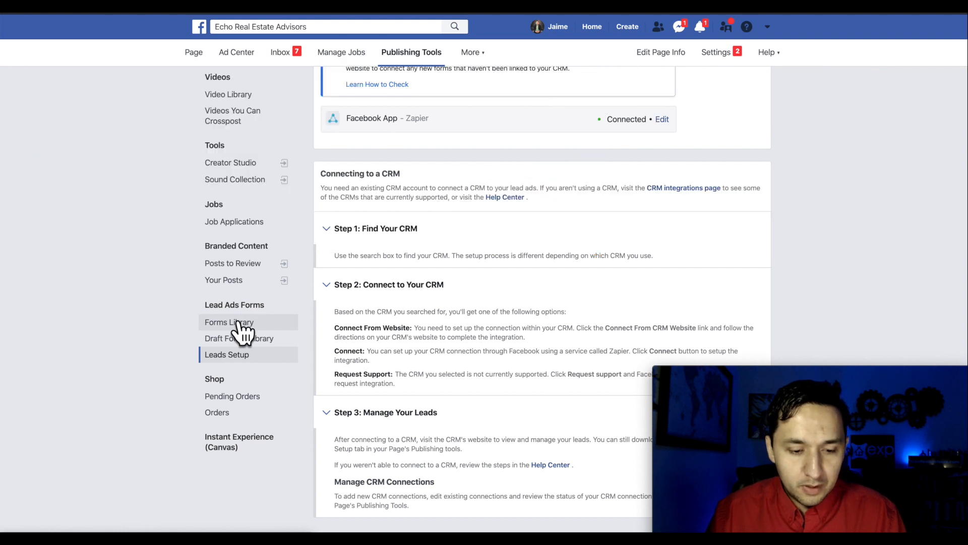
- Return to the Forms Library and scroll through the lead forms' creation dates and leads counts
{"action": "left_click", "coordinate": [238, 321]}
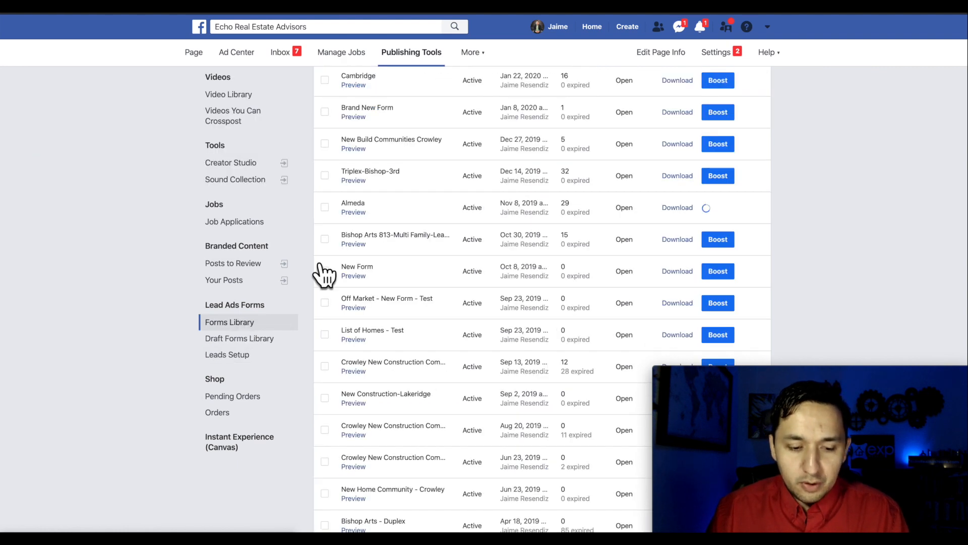
{"action": "scroll", "coordinate": [317, 272], "scroll_direction": "up", "scroll_amount": 2}
{"action": "scroll", "coordinate": [398, 252], "scroll_direction": "up", "scroll_amount": 1}
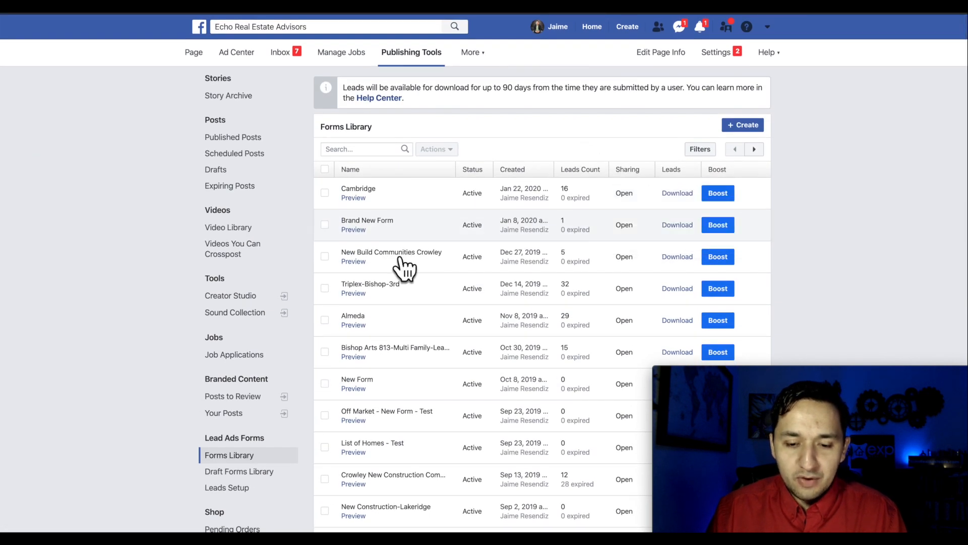
{"action": "mouse_move", "coordinate": [443, 355]}
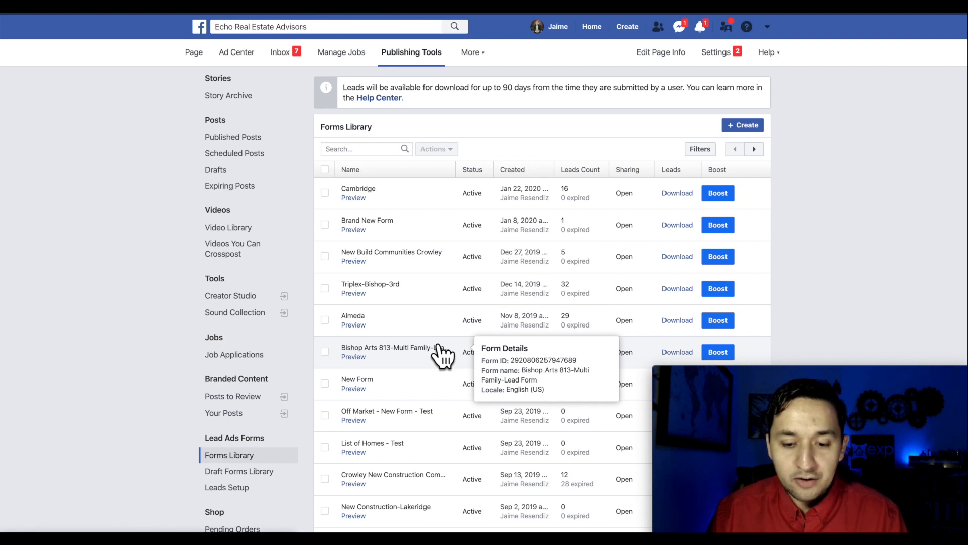
{"action": "scroll", "coordinate": [439, 353], "scroll_direction": "down", "scroll_amount": 2}
{"action": "scroll", "coordinate": [439, 353], "scroll_direction": "up", "scroll_amount": 2}
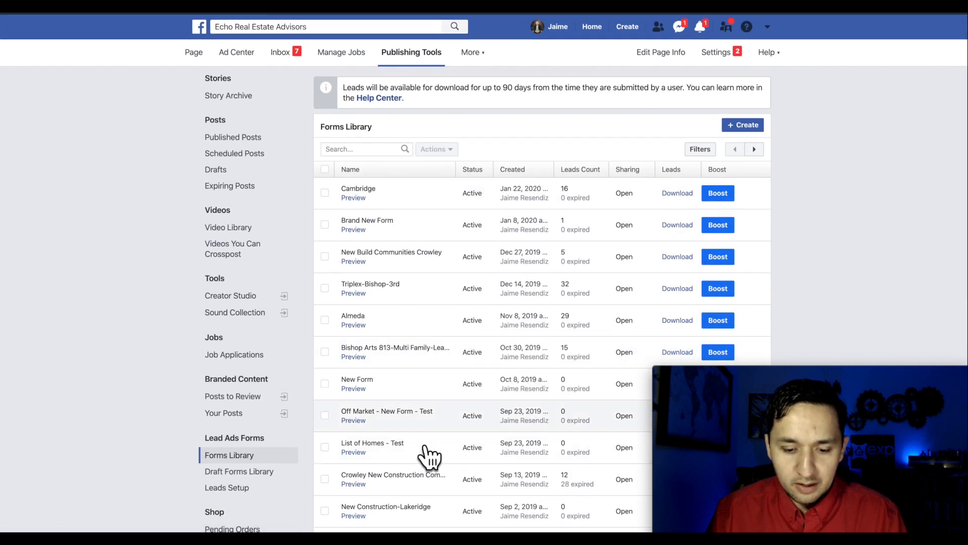
{"action": "scroll", "coordinate": [428, 456], "scroll_direction": "down", "scroll_amount": 7}
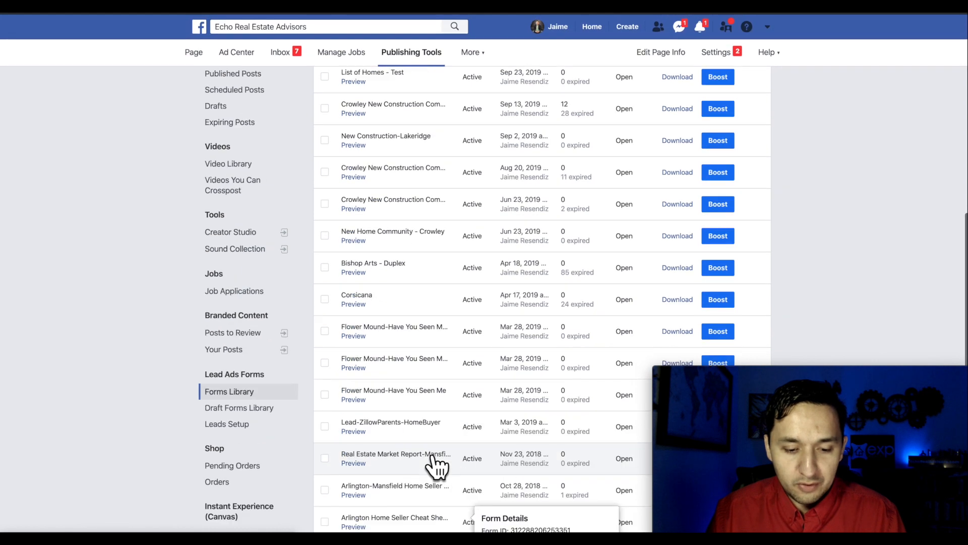
{"action": "scroll", "coordinate": [437, 465], "scroll_direction": "up", "scroll_amount": 7}
{"action": "scroll", "coordinate": [437, 465], "scroll_direction": "down", "scroll_amount": 7}
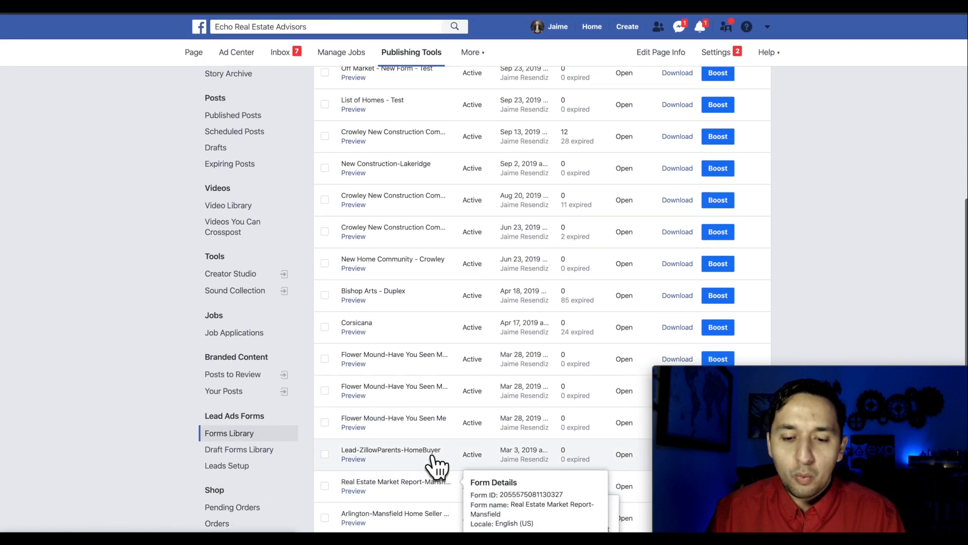
{"action": "scroll", "coordinate": [461, 432], "scroll_direction": "up", "scroll_amount": 7}
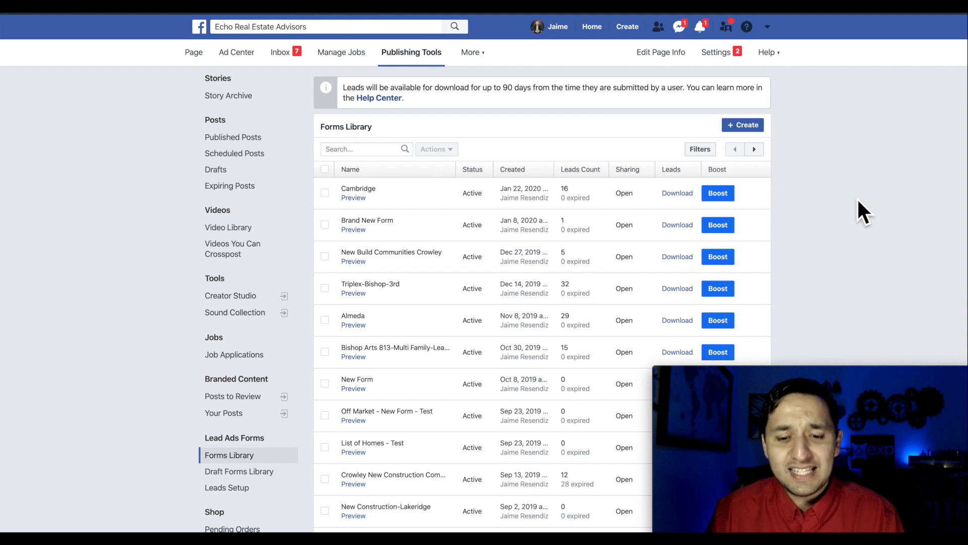
{"action": "left_click", "coordinate": [678, 194]}
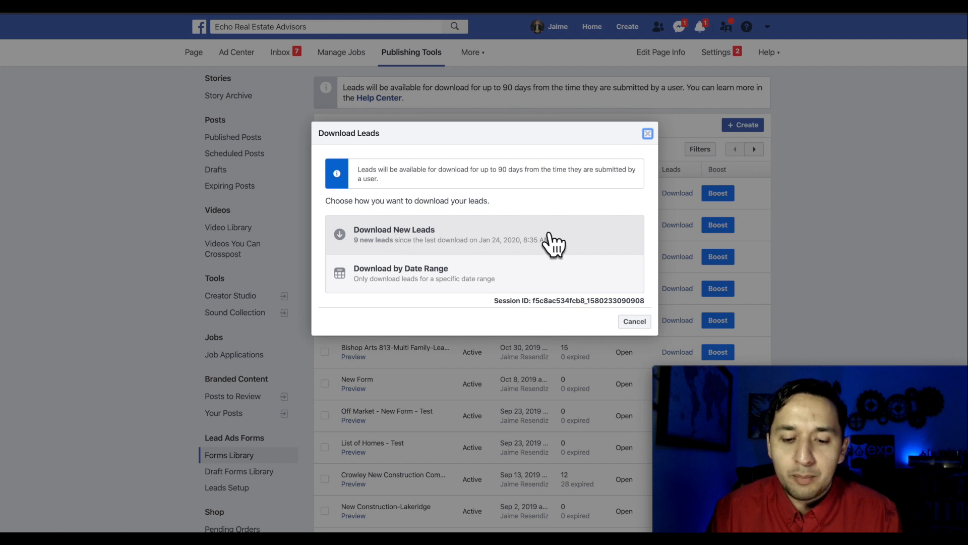
{"action": "left_click", "coordinate": [647, 133]}
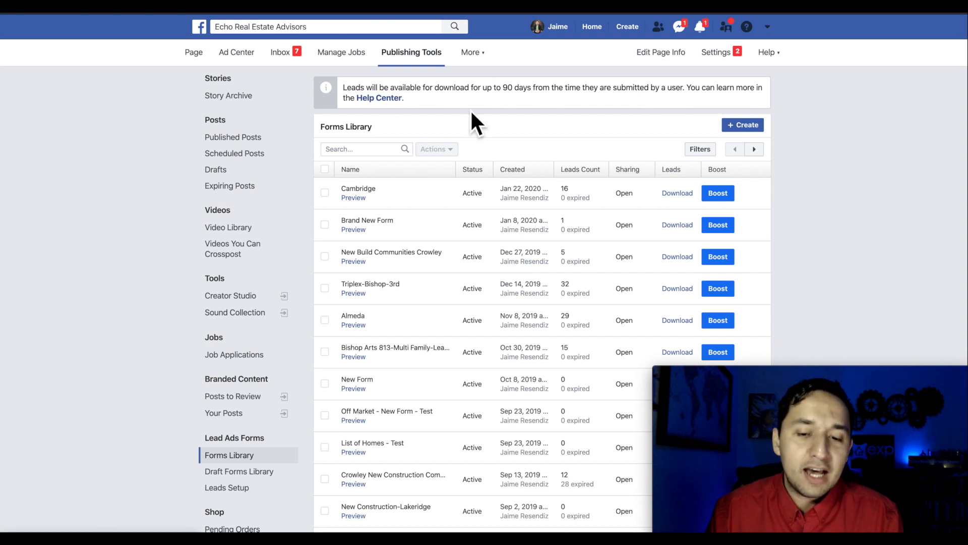
- Highlight the note that leads last 90 days, then switch to the Ad Center tab
{"action": "left_click_drag", "start_coordinate": [503, 93], "coordinate": [687, 97]}
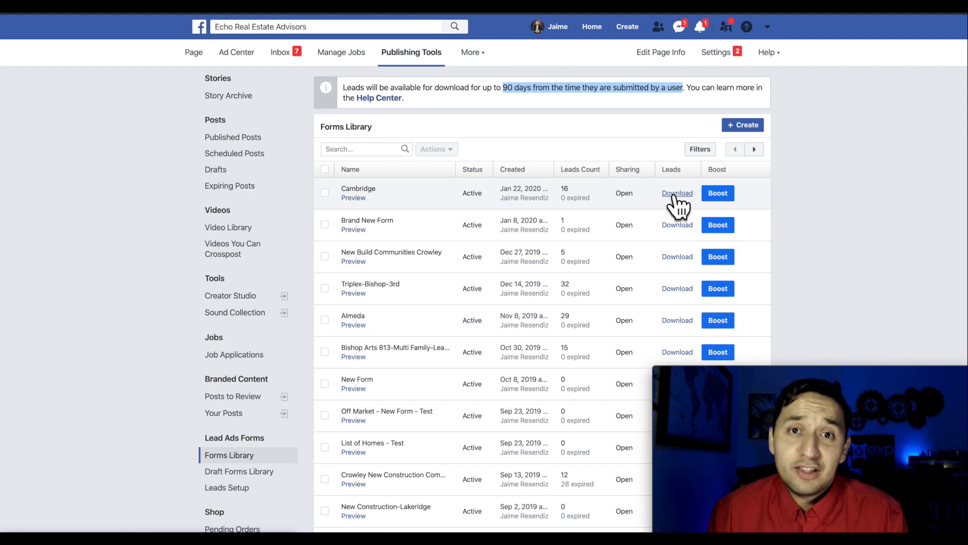
{"action": "left_click", "coordinate": [579, 123]}
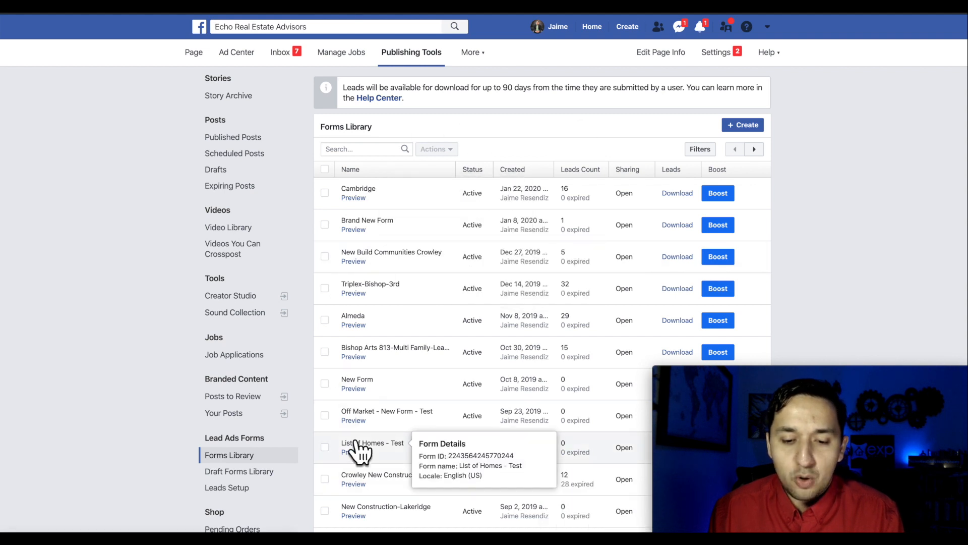
{"action": "left_click", "coordinate": [226, 55]}
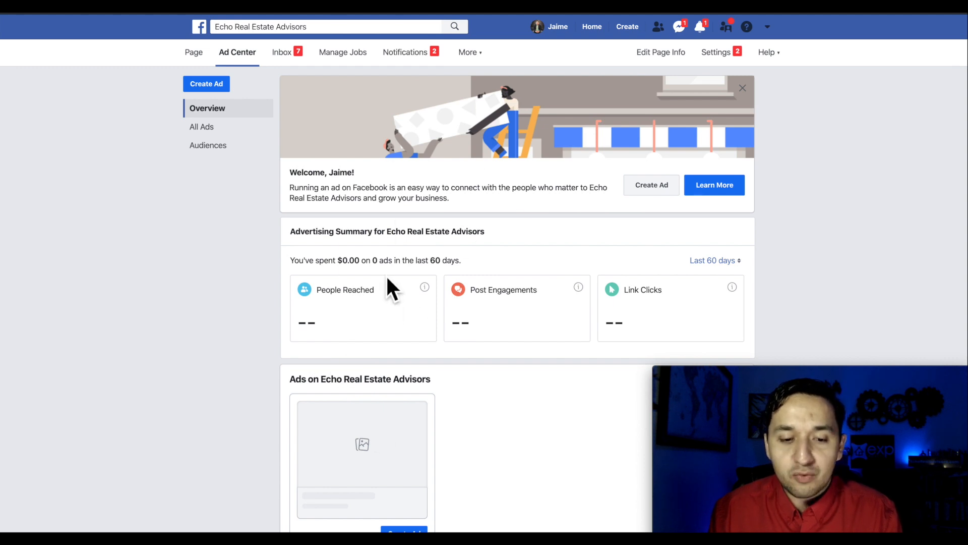
- Check All Ads and Audiences, return to Overview, and open the account dropdown
{"action": "scroll", "coordinate": [388, 280], "scroll_direction": "down", "scroll_amount": 5}
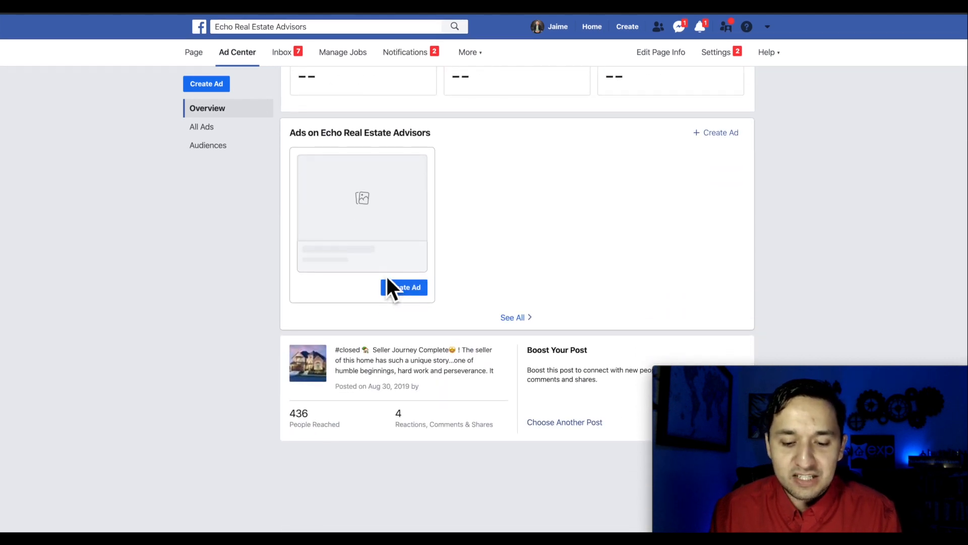
{"action": "scroll", "coordinate": [387, 279], "scroll_direction": "up", "scroll_amount": 5}
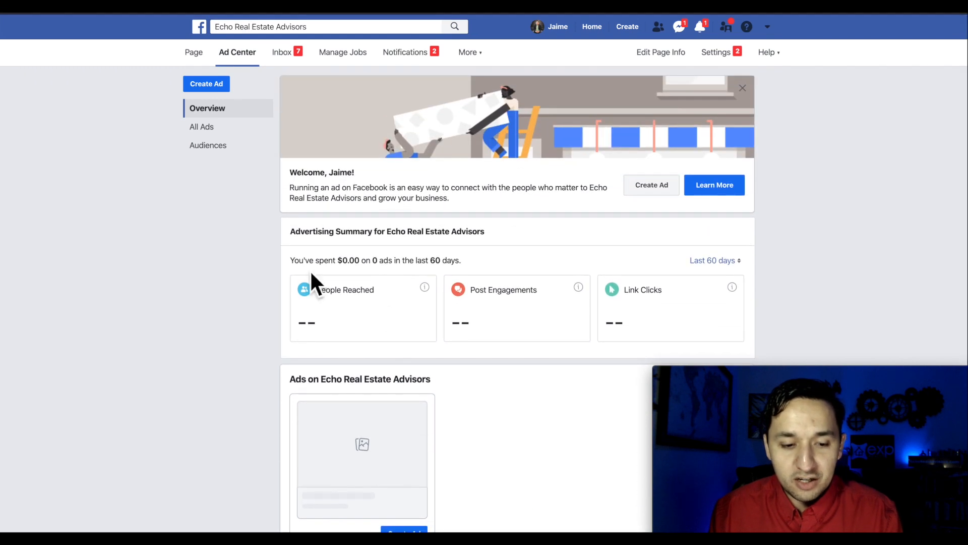
{"action": "left_click", "coordinate": [224, 130]}
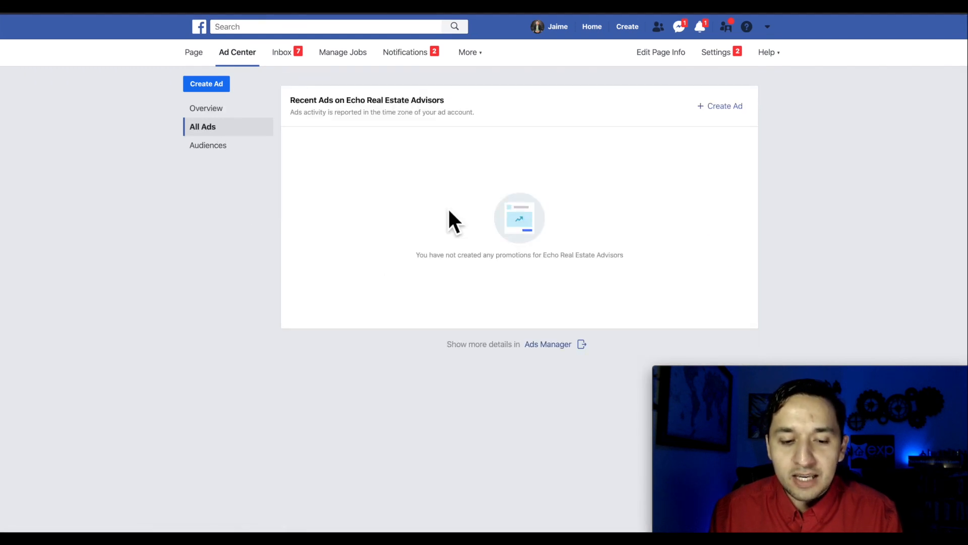
{"action": "left_click", "coordinate": [212, 147]}
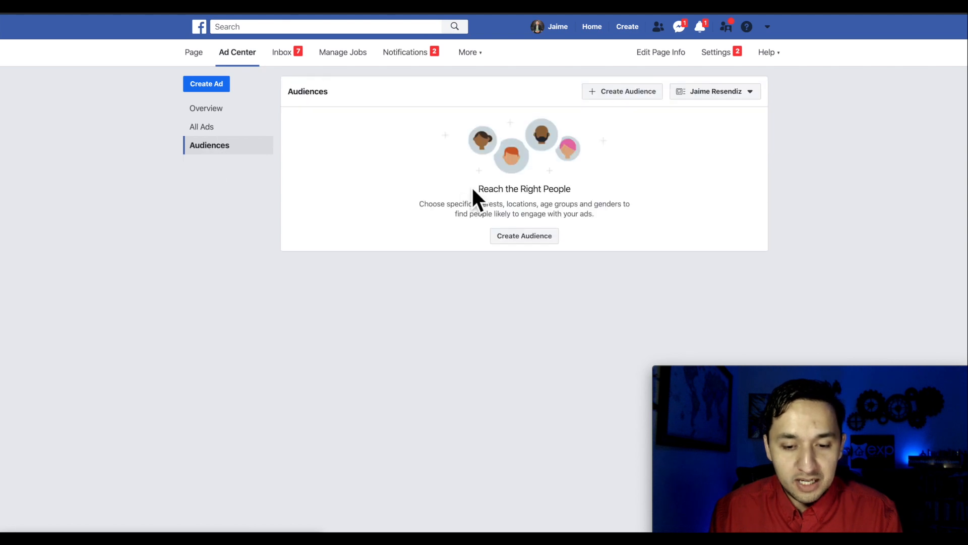
{"action": "left_click", "coordinate": [201, 109]}
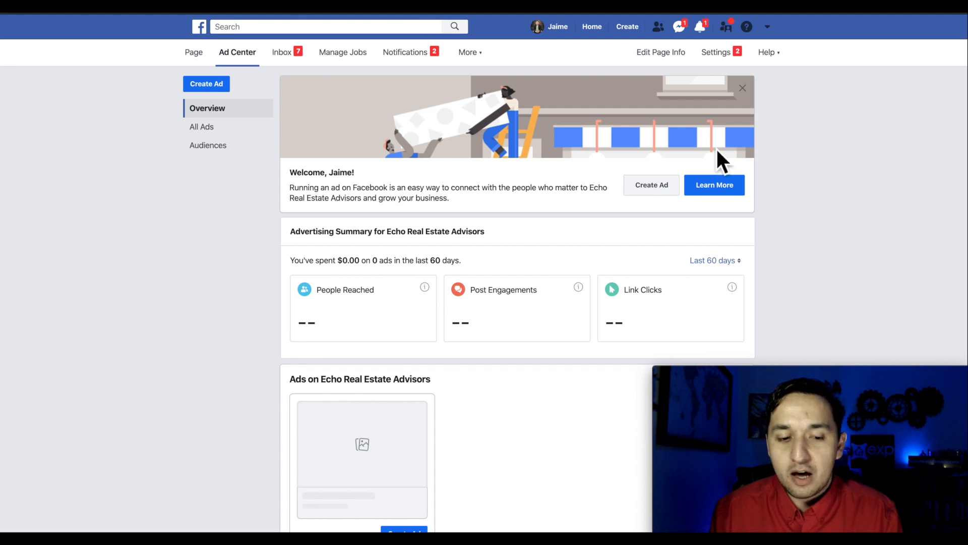
{"action": "left_click", "coordinate": [767, 27]}
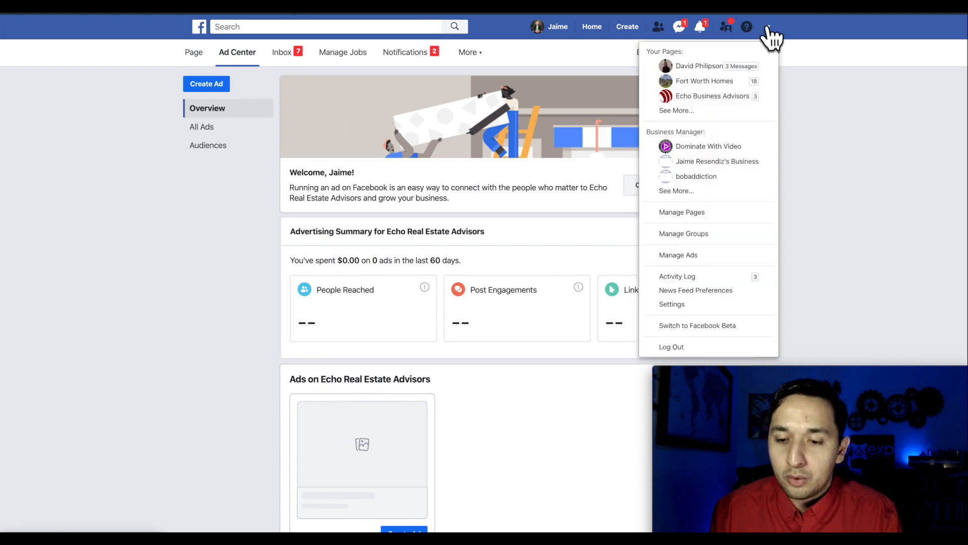
- Go to Manage Ads and start a new campaign with + Create
{"action": "left_click", "coordinate": [686, 258]}
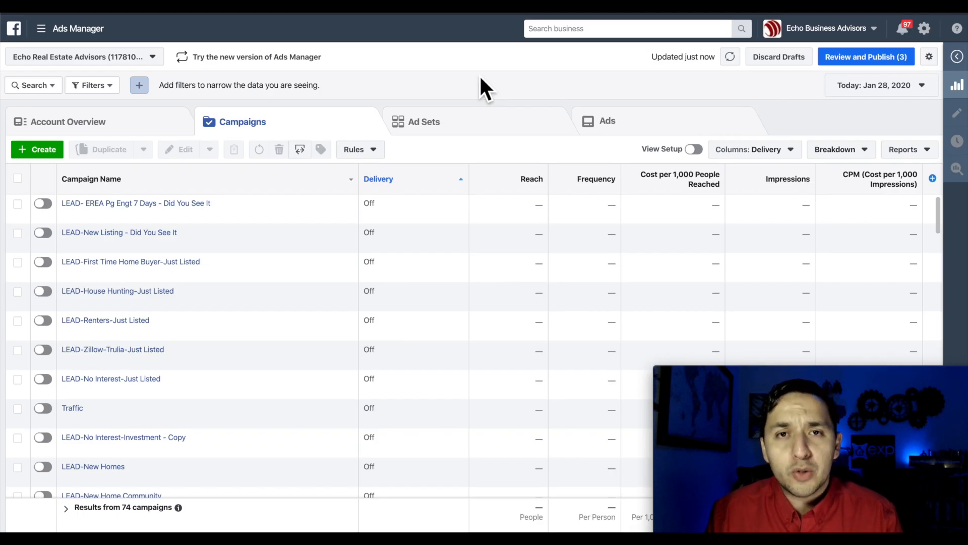
{"action": "left_click", "coordinate": [37, 150]}
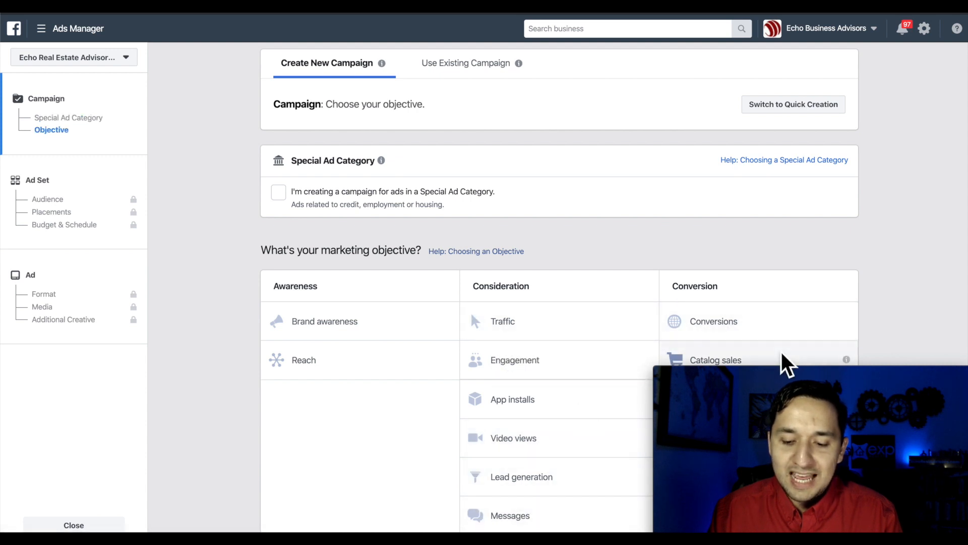
- Declare the campaign a Special Ad Category with Housing as the category
{"action": "left_click", "coordinate": [810, 376]}
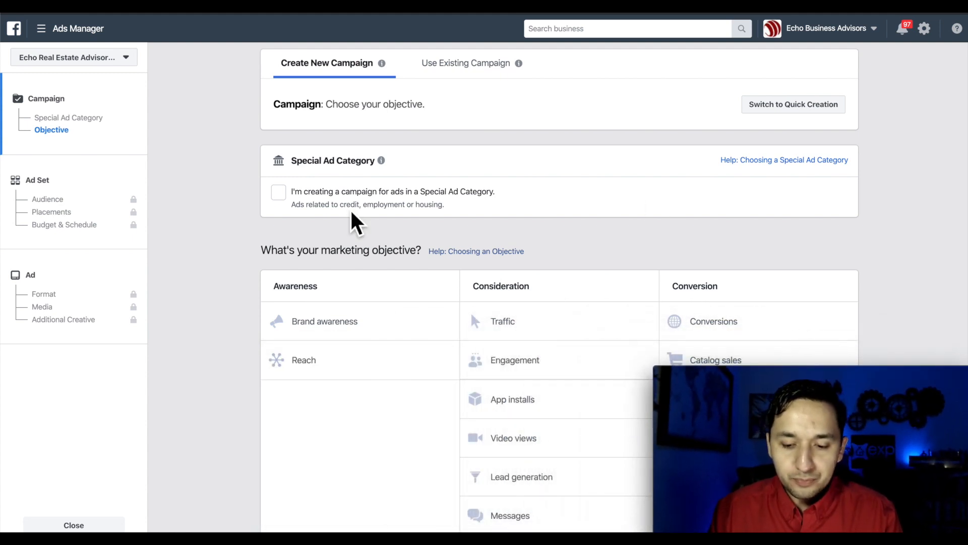
{"action": "double_click", "coordinate": [260, 194]}
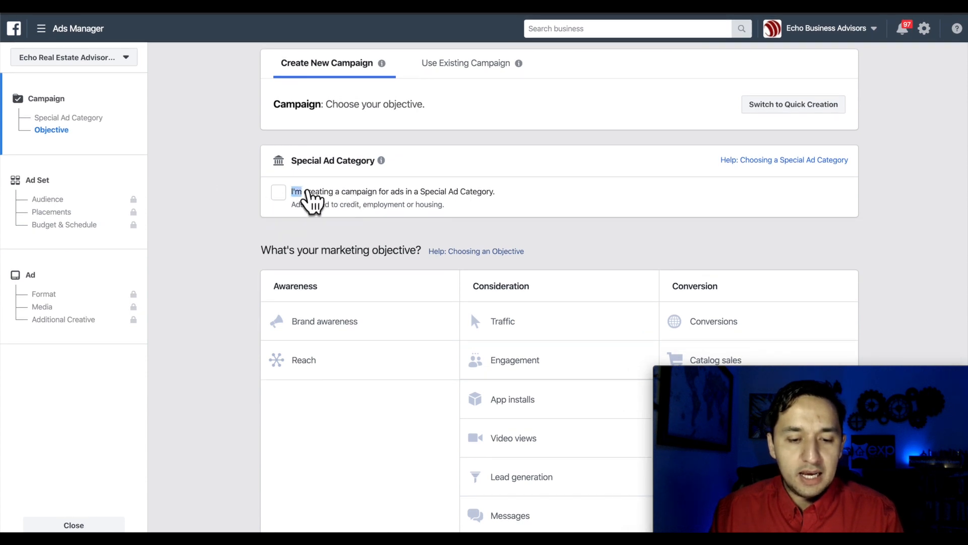
{"action": "left_click", "coordinate": [242, 194]}
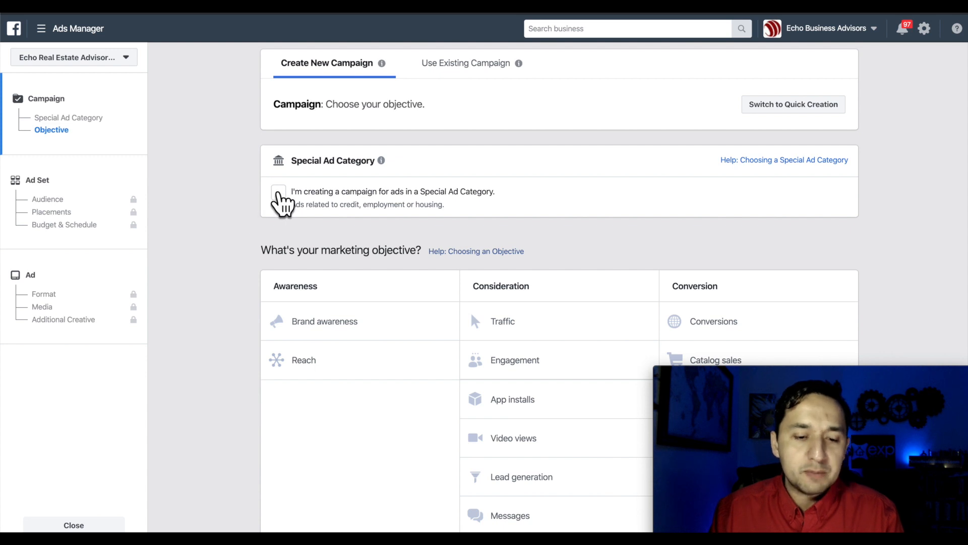
{"action": "left_click", "coordinate": [279, 193]}
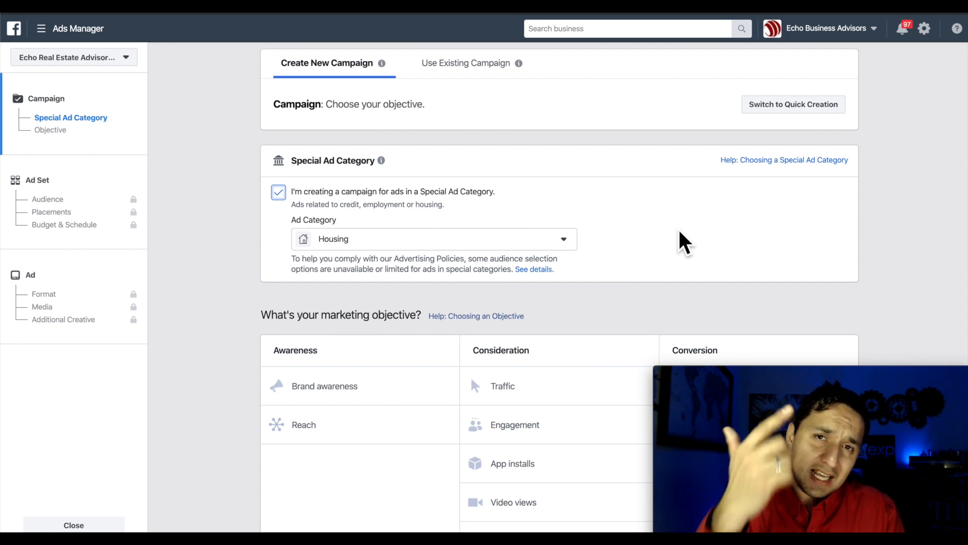
{"action": "left_click", "coordinate": [529, 245]}
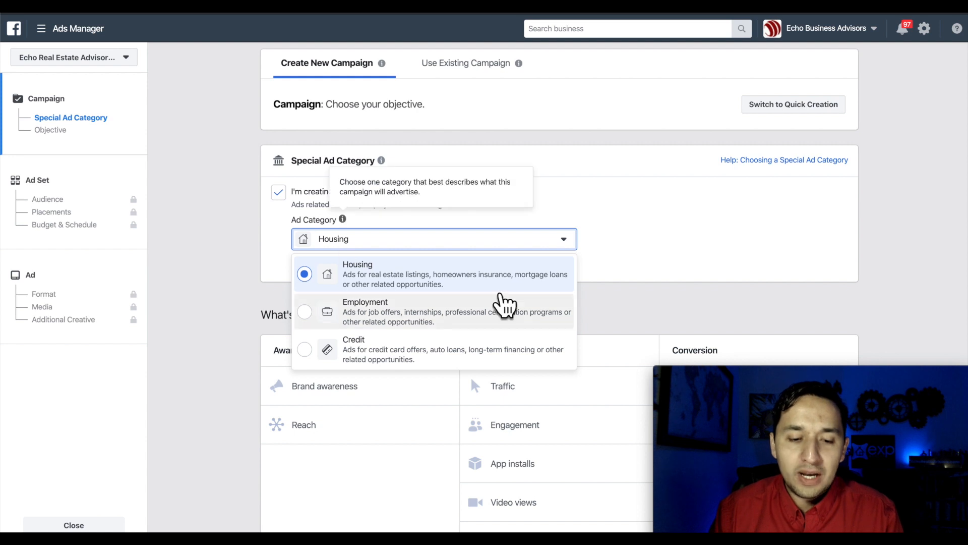
{"action": "left_click", "coordinate": [659, 242]}
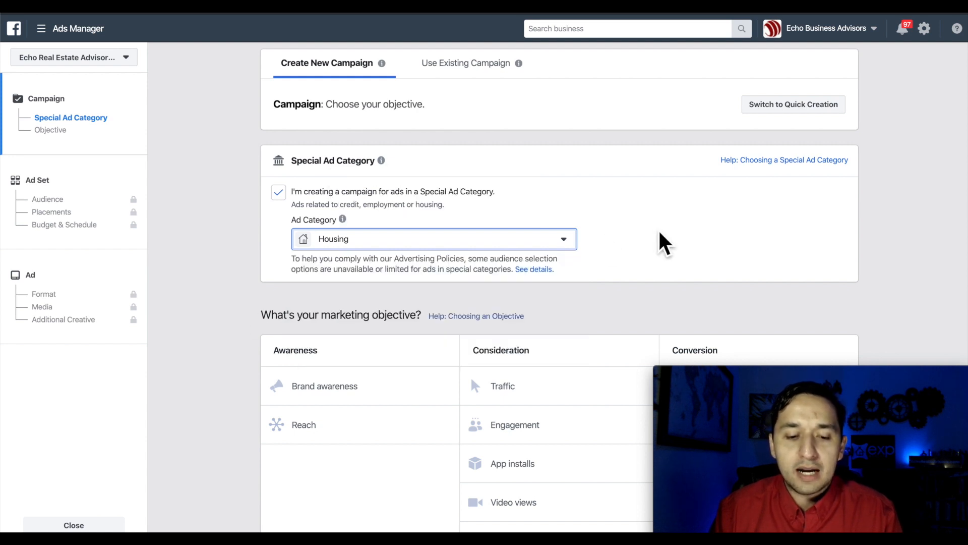
{"action": "scroll", "coordinate": [660, 237], "scroll_direction": "down", "scroll_amount": 2}
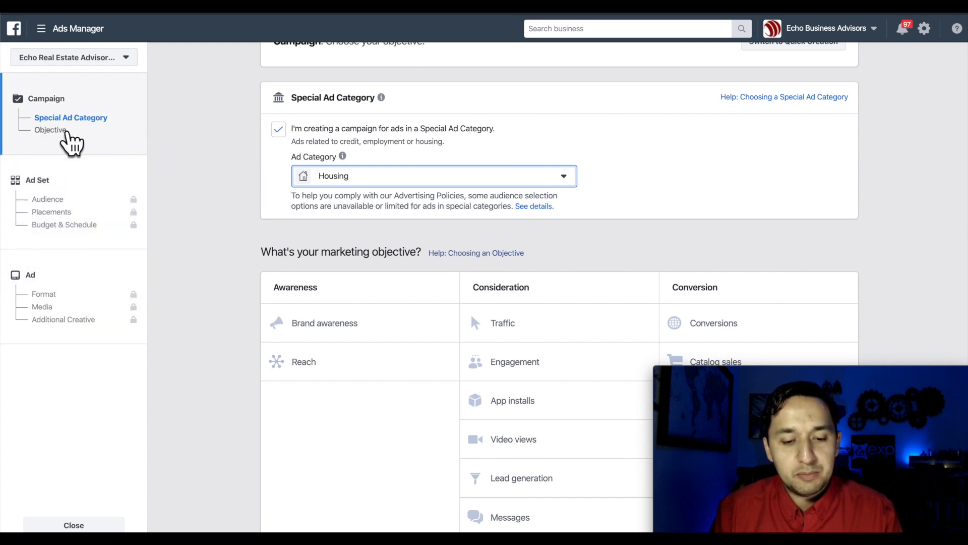
- Choose Lead generation as the campaign objective
{"action": "left_click", "coordinate": [60, 130]}
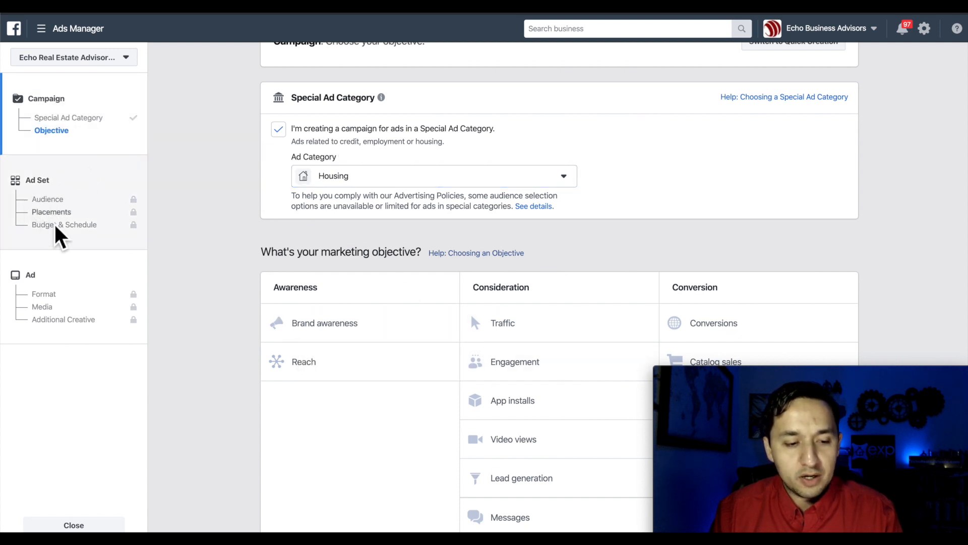
{"action": "mouse_move", "coordinate": [92, 226]}
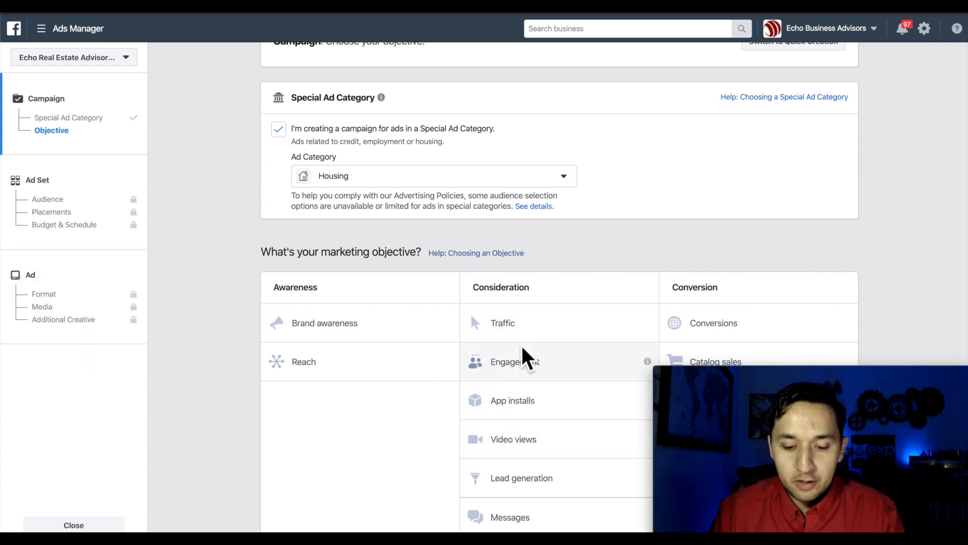
{"action": "mouse_move", "coordinate": [649, 481]}
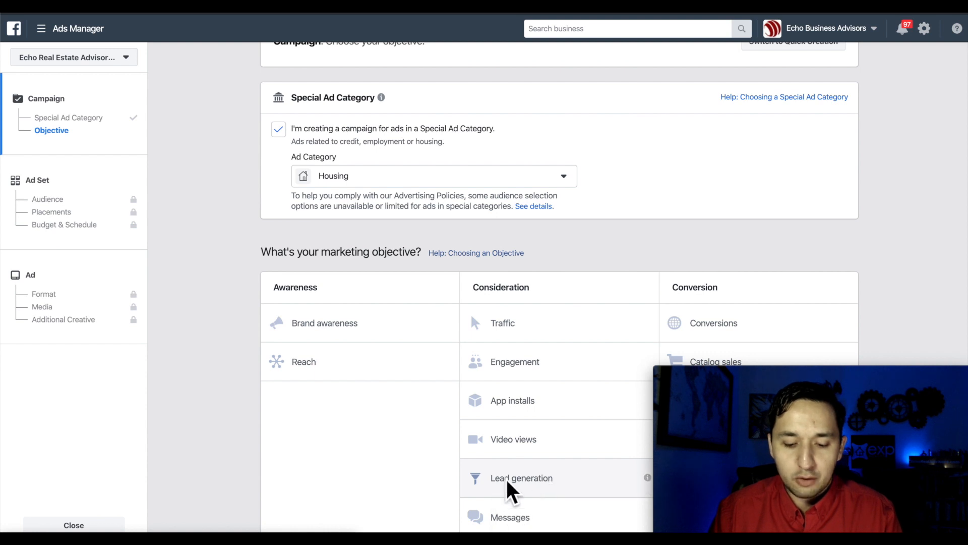
{"action": "left_click", "coordinate": [523, 488]}
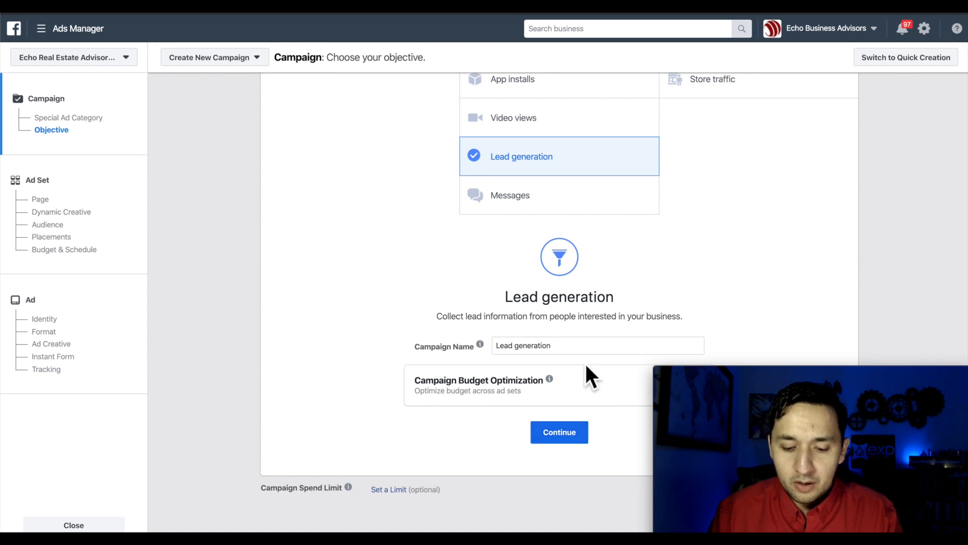
- Turn on Campaign Budget Optimization, giving a $100.00 daily budget with Lowest cost bidding
{"action": "left_click_drag", "start_coordinate": [842, 370], "coordinate": [837, 179]}
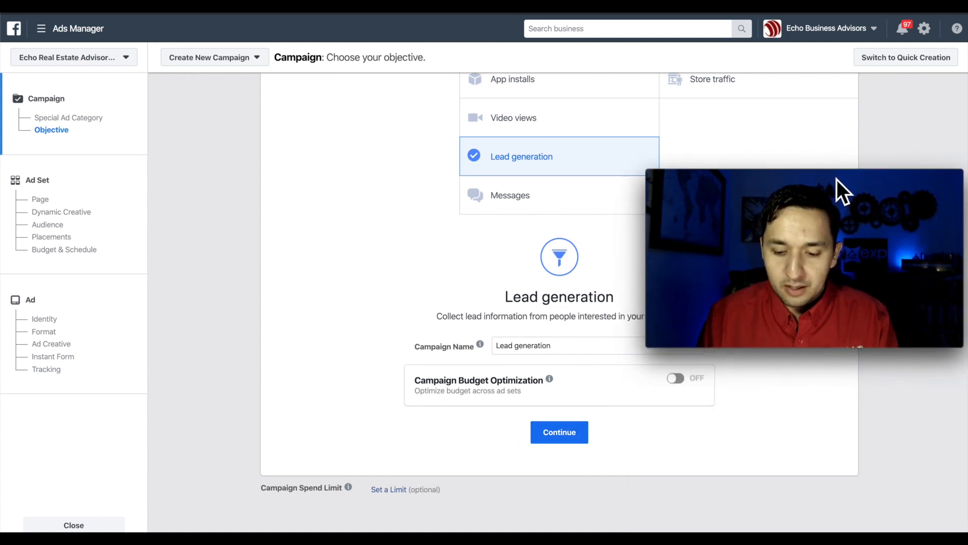
{"action": "left_click", "coordinate": [677, 381]}
- Try switching the campaign bid strategy to Cost cap
{"action": "scroll", "coordinate": [681, 391], "scroll_direction": "down", "scroll_amount": 1}
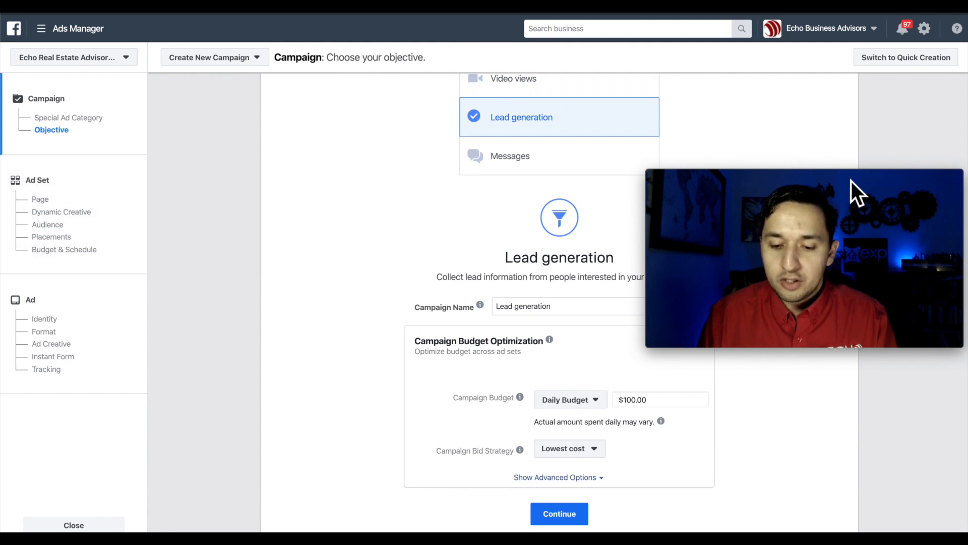
{"action": "left_click_drag", "start_coordinate": [837, 177], "coordinate": [887, 390]}
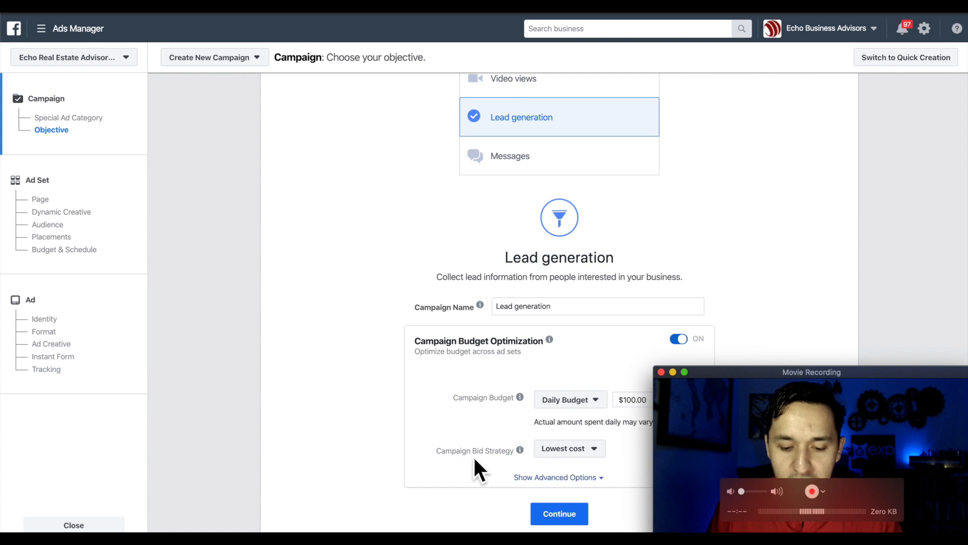
{"action": "left_click", "coordinate": [590, 449]}
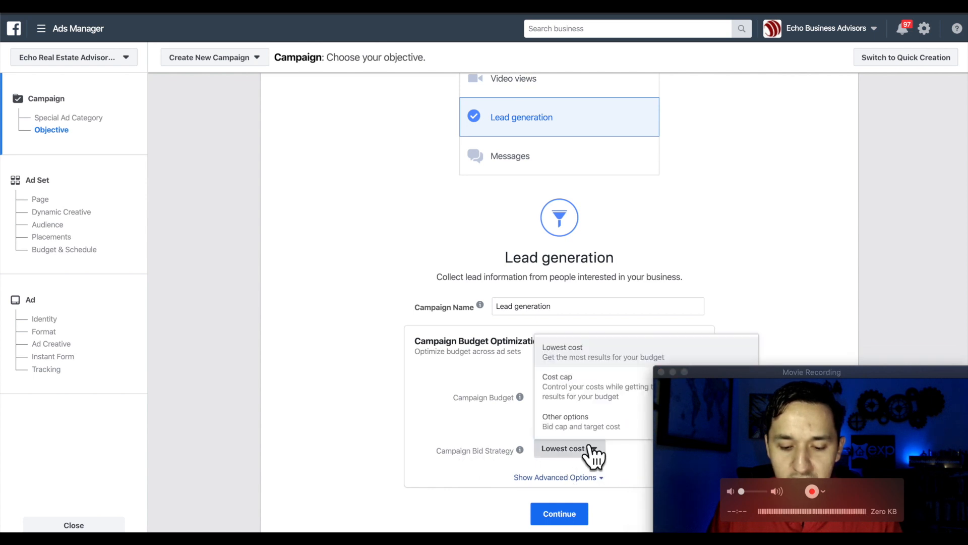
{"action": "left_click", "coordinate": [561, 359]}
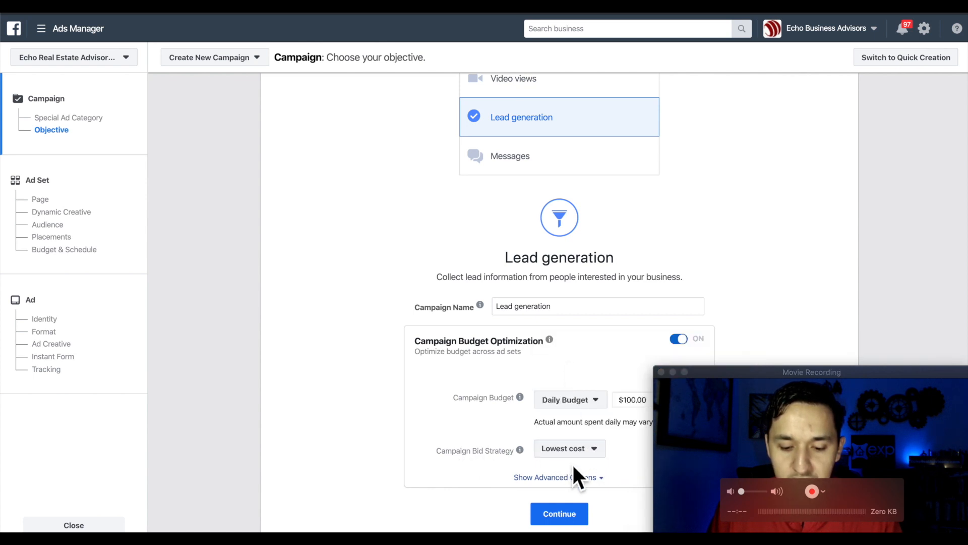
{"action": "left_click", "coordinate": [573, 450]}
{"action": "left_click", "coordinate": [569, 397]}
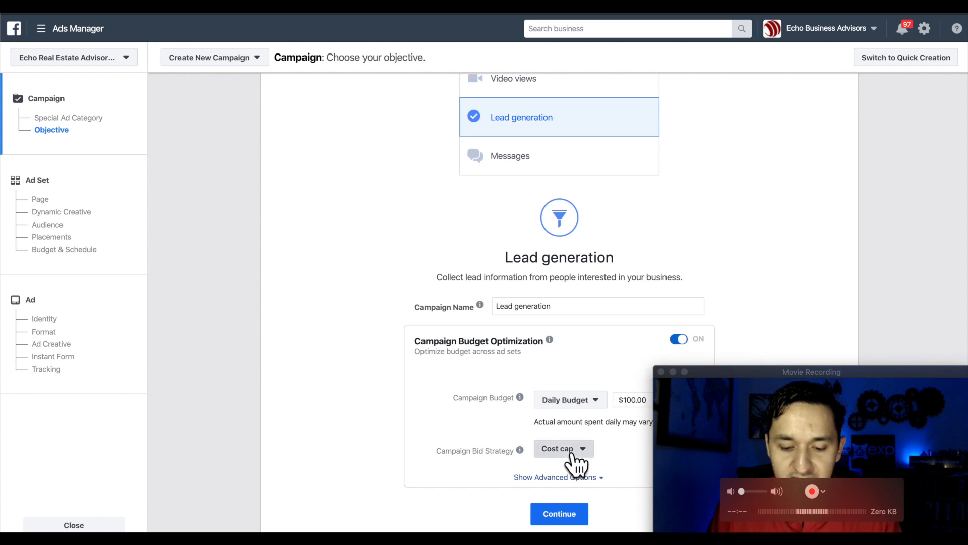
- Revert the bid strategy to Lowest cost, accept the reset, and continue to the ad set
{"action": "left_click", "coordinate": [572, 453]}
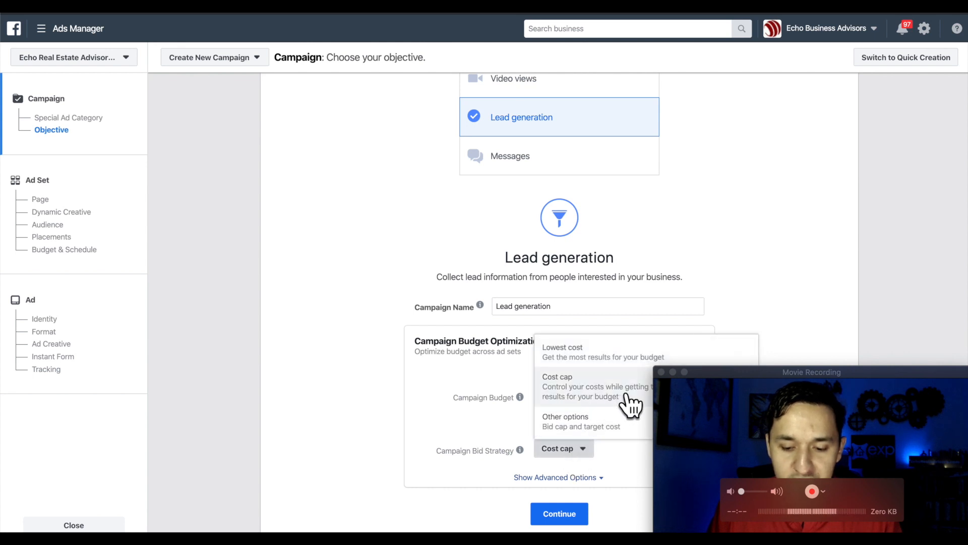
{"action": "left_click_drag", "start_coordinate": [771, 376], "coordinate": [772, 165]}
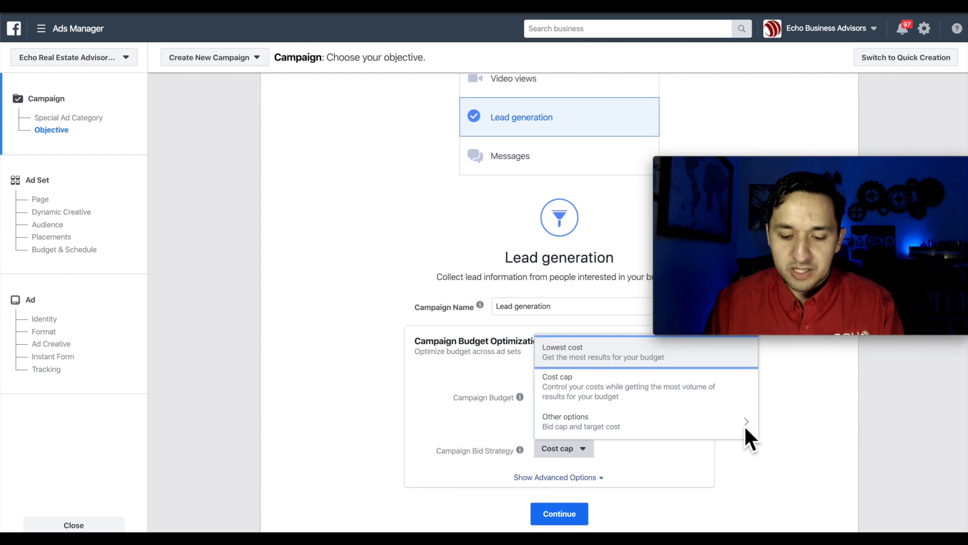
{"action": "left_click", "coordinate": [703, 425]}
{"action": "left_click", "coordinate": [560, 352]}
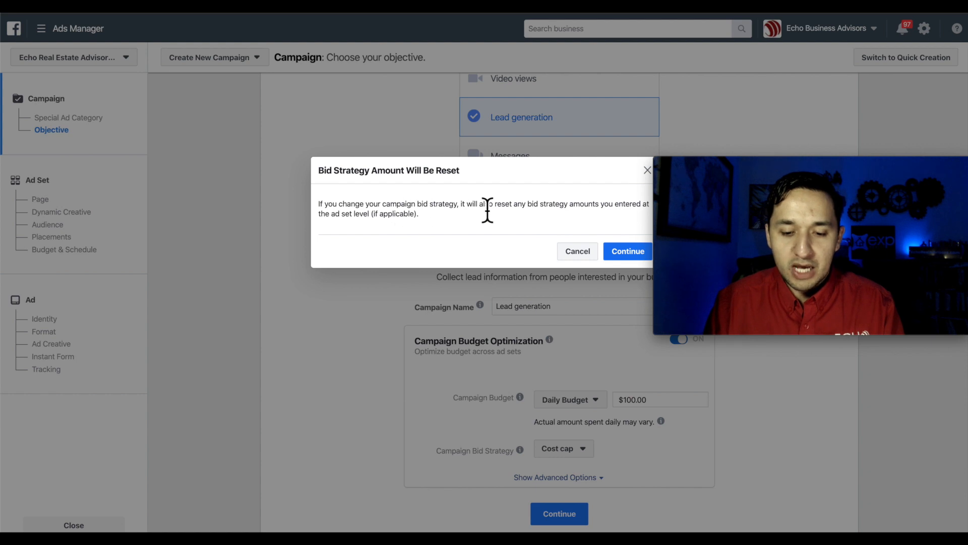
{"action": "left_click", "coordinate": [626, 254]}
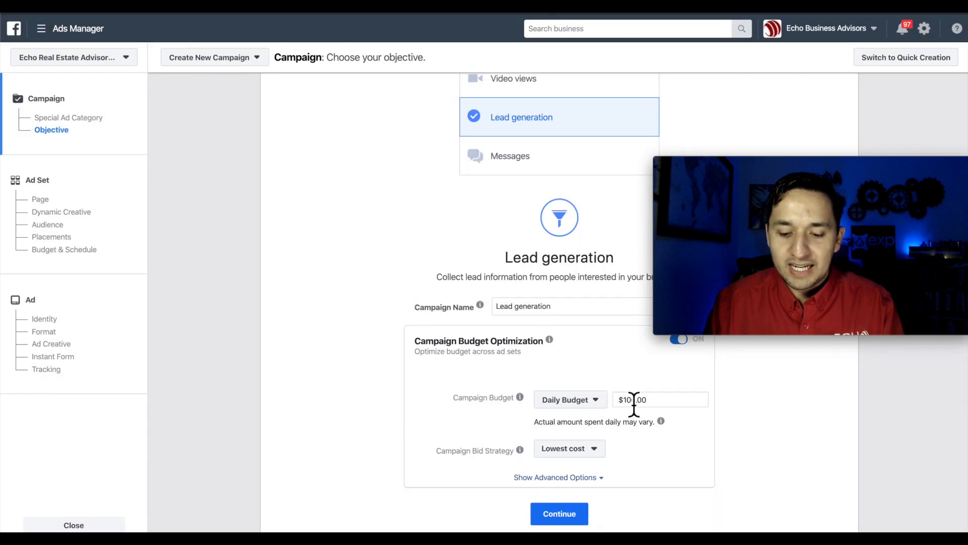
{"action": "mouse_move", "coordinate": [818, 190]}
{"action": "left_click_drag", "start_coordinate": [820, 178], "coordinate": [819, 382]}
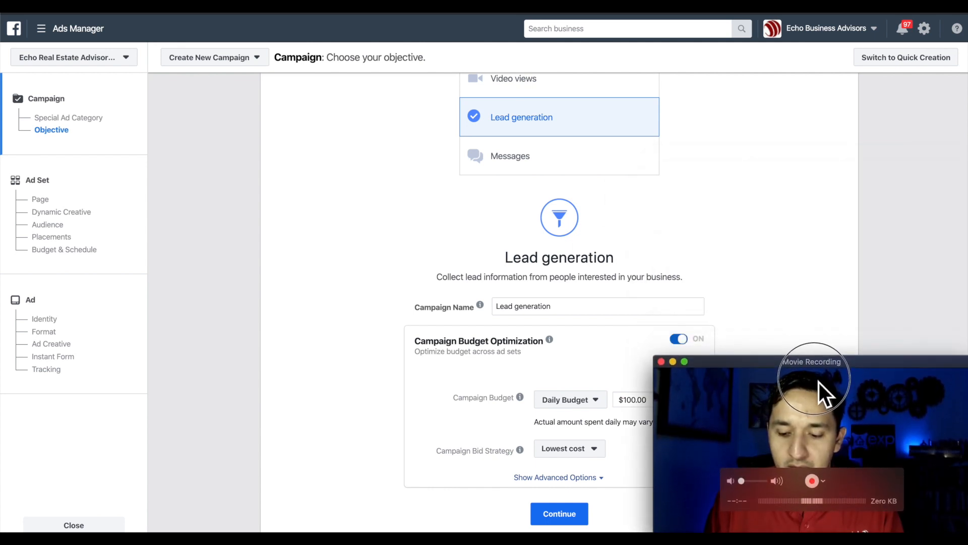
{"action": "left_click", "coordinate": [557, 516]}
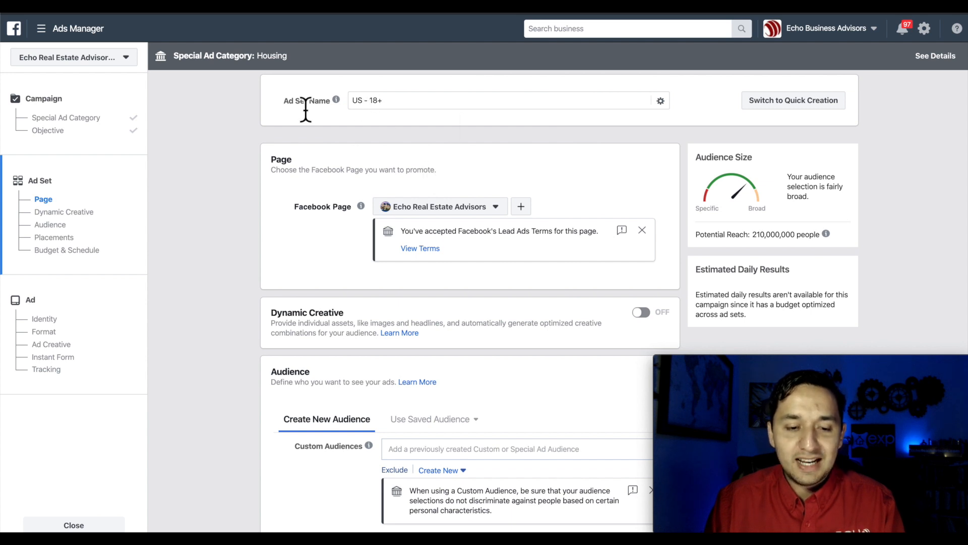
{"action": "scroll", "coordinate": [421, 241], "scroll_direction": "down", "scroll_amount": 18}
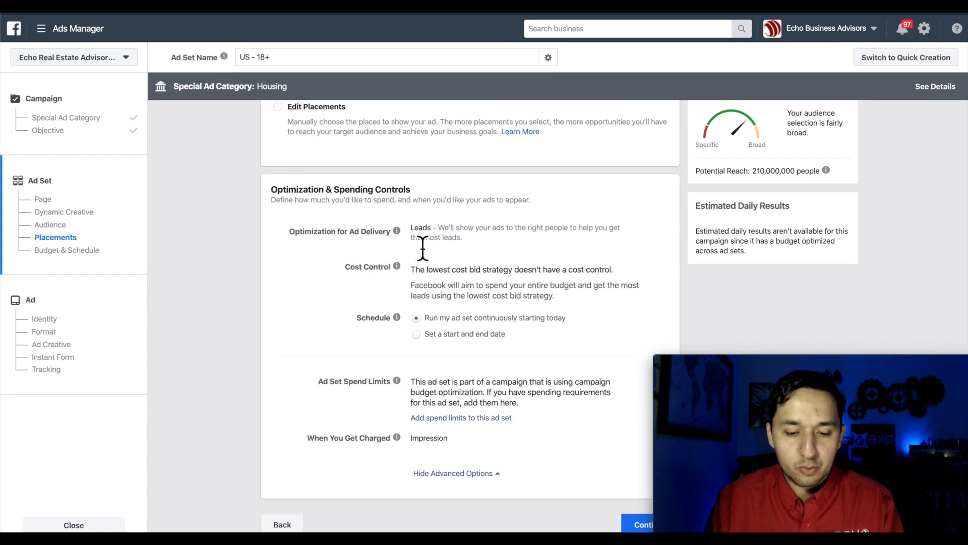
{"action": "scroll", "coordinate": [422, 245], "scroll_direction": "up", "scroll_amount": 20}
{"action": "scroll", "coordinate": [423, 244], "scroll_direction": "down", "scroll_amount": 1}
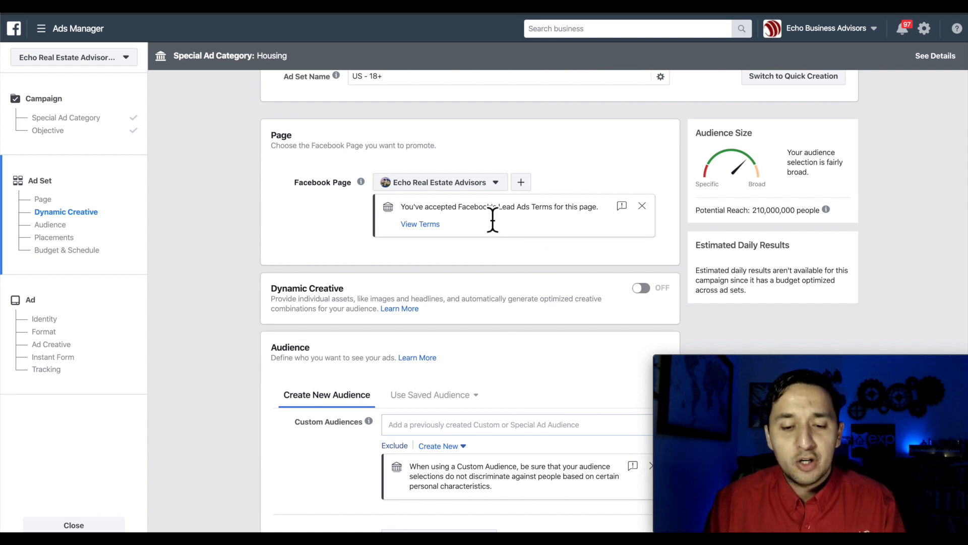
{"action": "scroll", "coordinate": [492, 220], "scroll_direction": "down", "scroll_amount": 2}
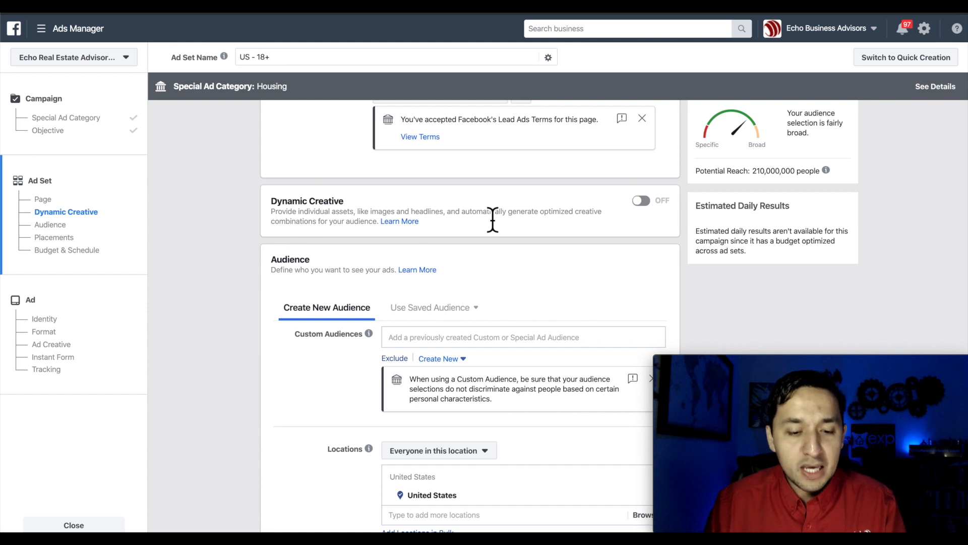
{"action": "scroll", "coordinate": [492, 221], "scroll_direction": "down", "scroll_amount": 1}
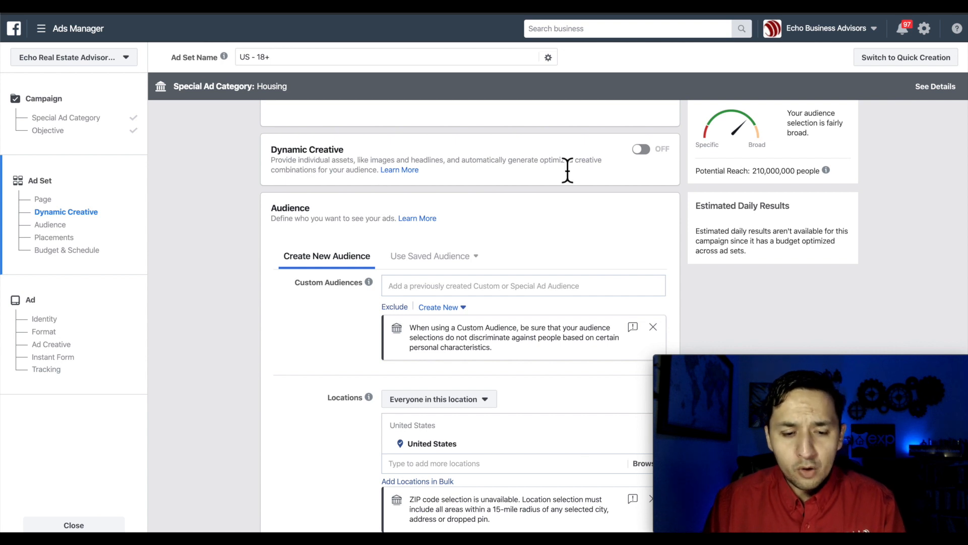
{"action": "left_click", "coordinate": [641, 150]}
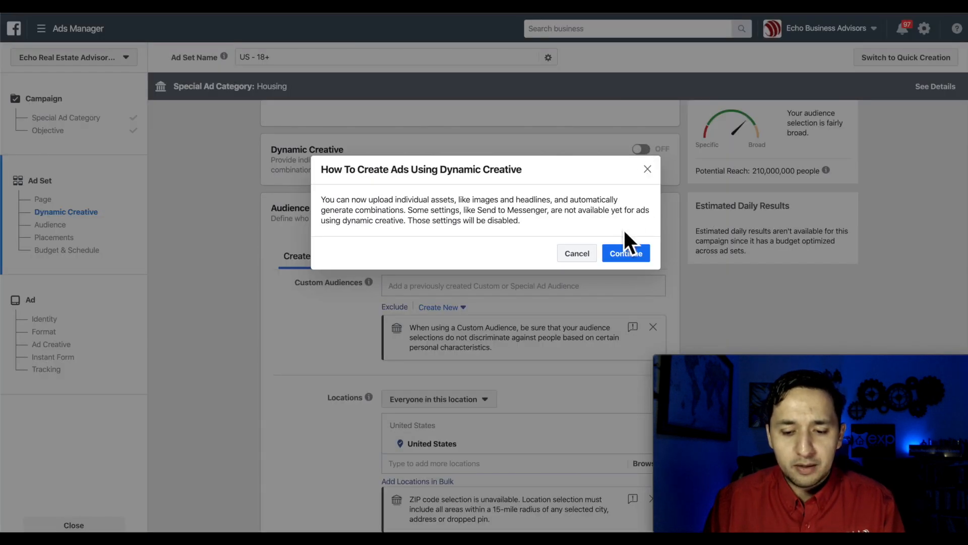
{"action": "left_click", "coordinate": [648, 169]}
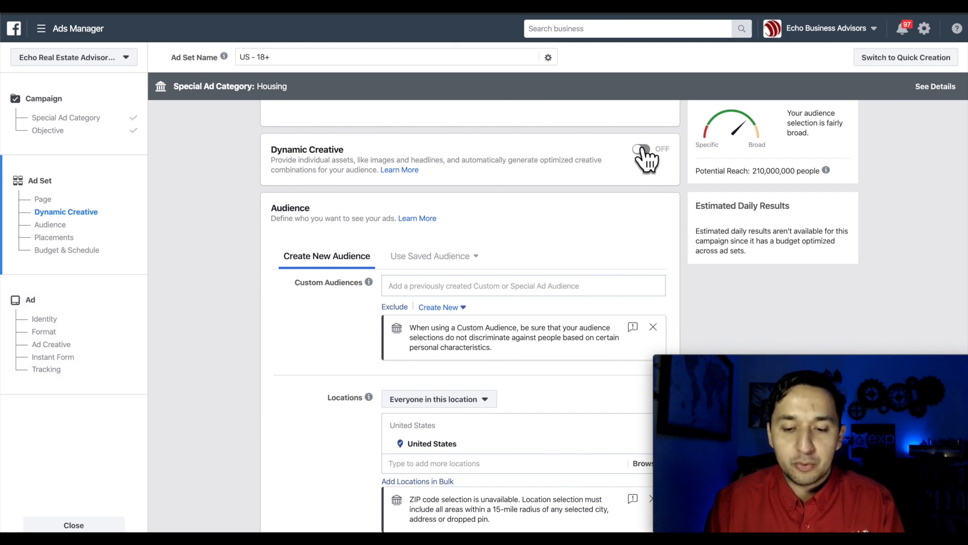
{"action": "scroll", "coordinate": [605, 231], "scroll_direction": "down", "scroll_amount": 3}
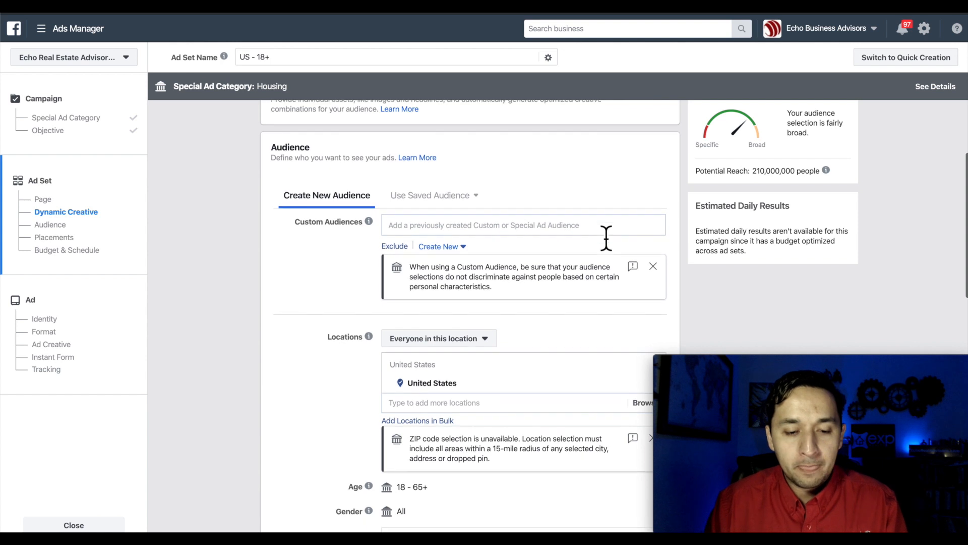
{"action": "scroll", "coordinate": [302, 162], "scroll_direction": "down", "scroll_amount": 1}
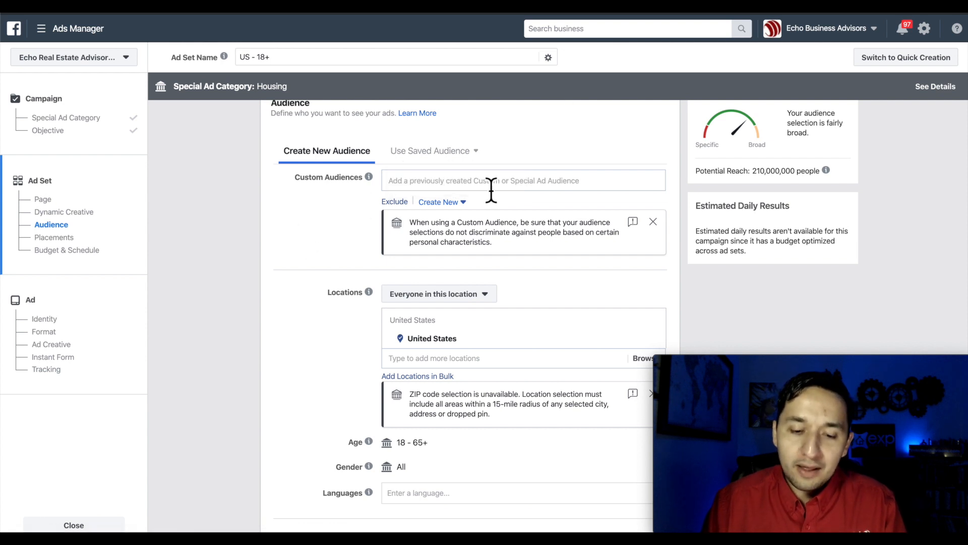
- Dismiss the Custom Audiences suggestions and open the 'Everyone in this location' location options
{"action": "left_click", "coordinate": [488, 190]}
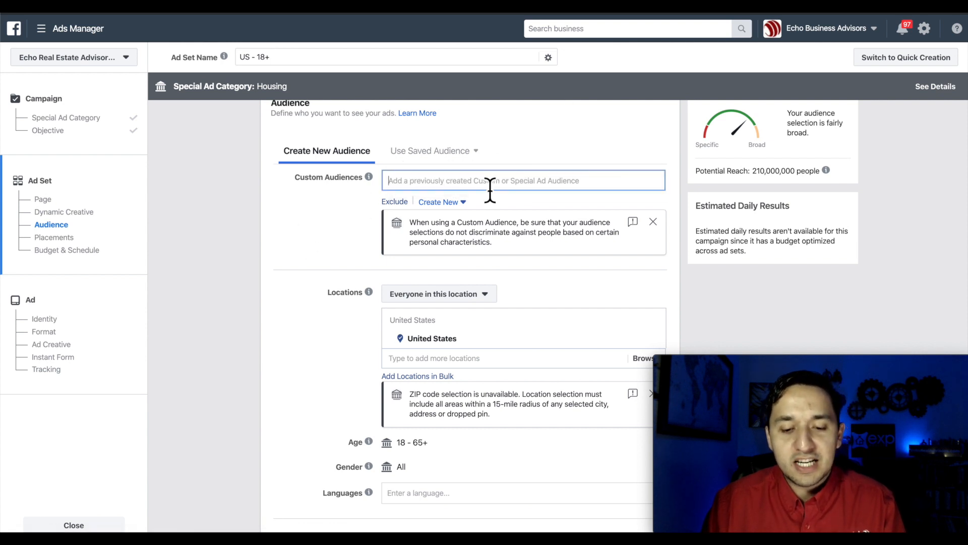
{"action": "left_click", "coordinate": [556, 150]}
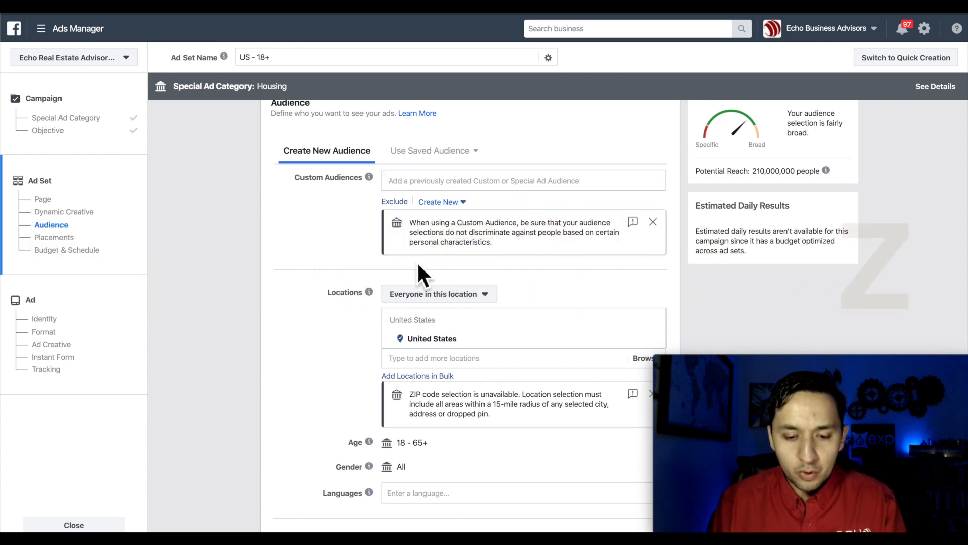
{"action": "scroll", "coordinate": [330, 242], "scroll_direction": "down", "scroll_amount": 3}
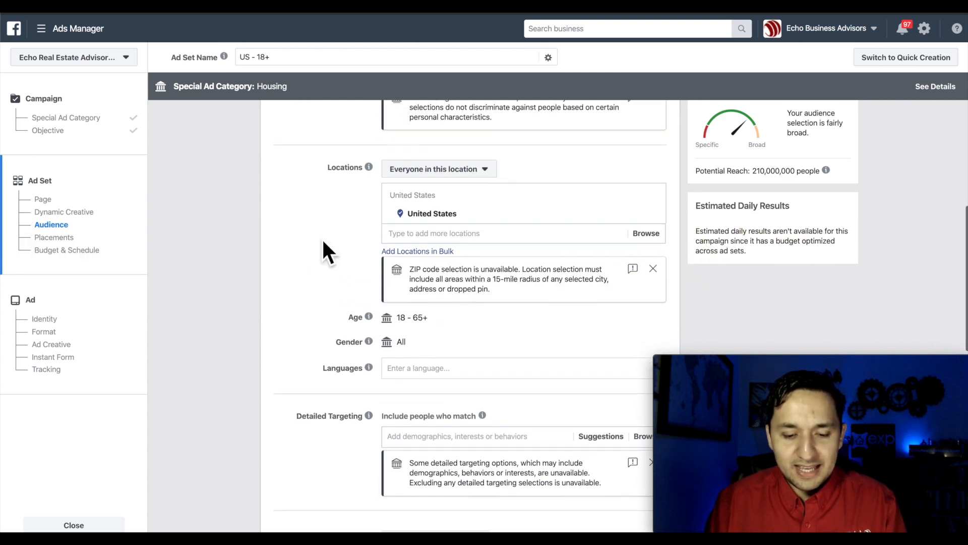
{"action": "left_click", "coordinate": [449, 171]}
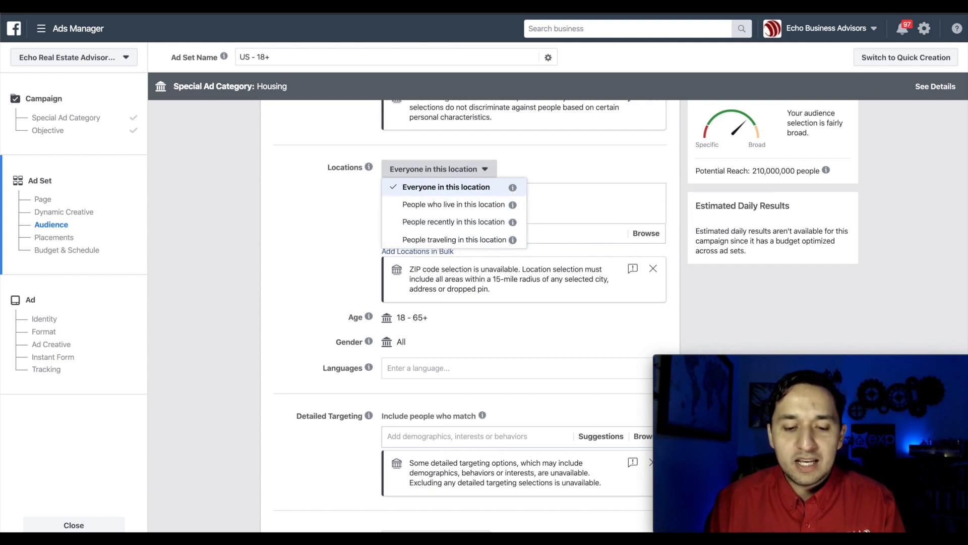
- Target people who live in San Antonio, Texas, confirming the +15 mi radius
{"action": "left_click", "coordinate": [455, 208]}
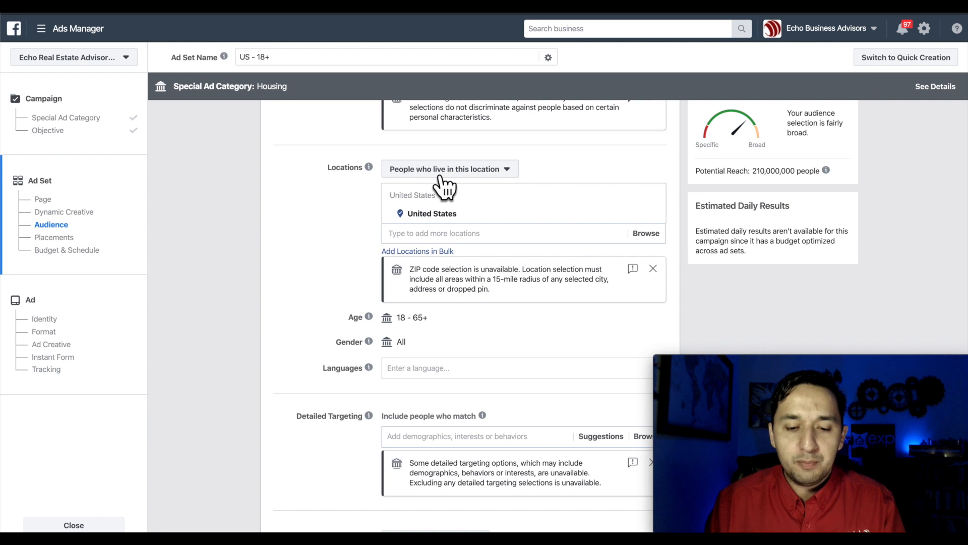
{"action": "left_click", "coordinate": [489, 236]}
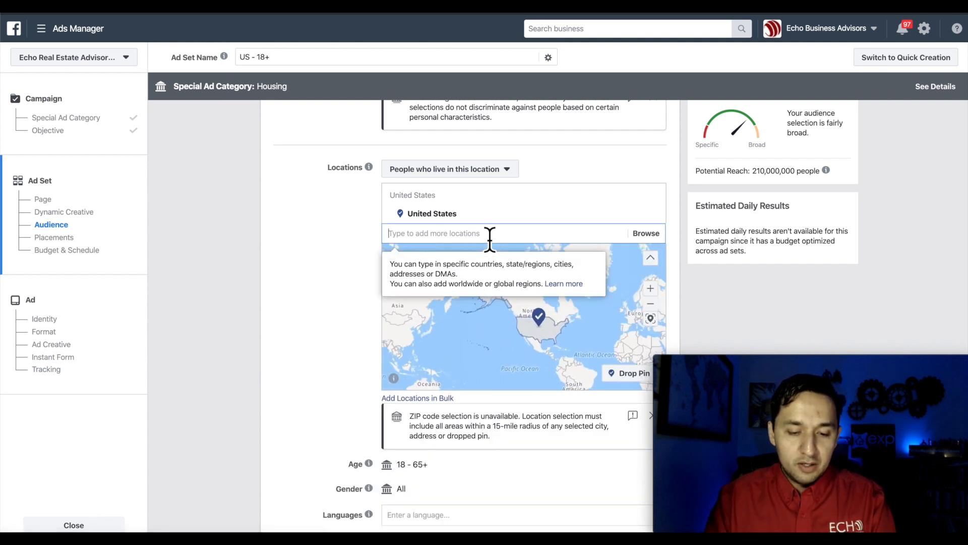
{"action": "type", "text": "san antonio"}
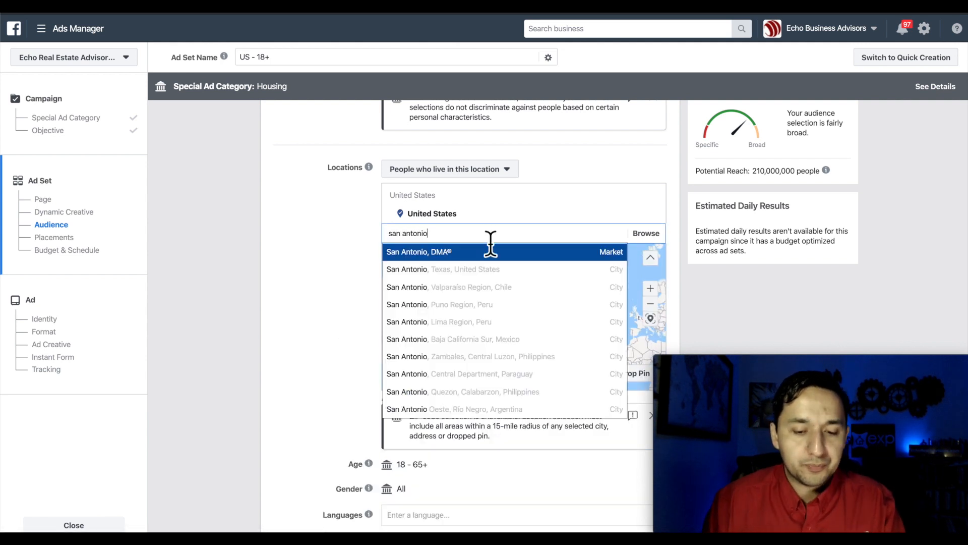
{"action": "left_click", "coordinate": [476, 276]}
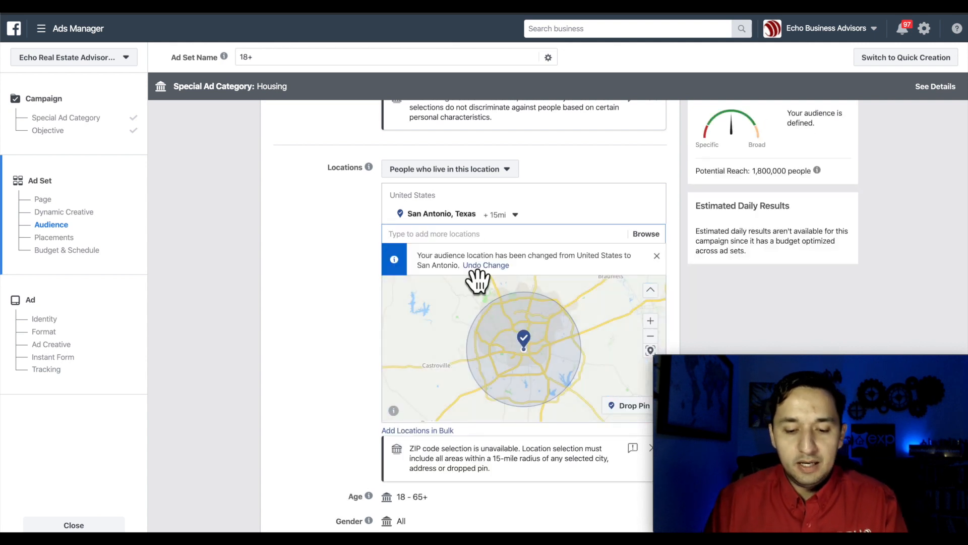
{"action": "left_click", "coordinate": [503, 214]}
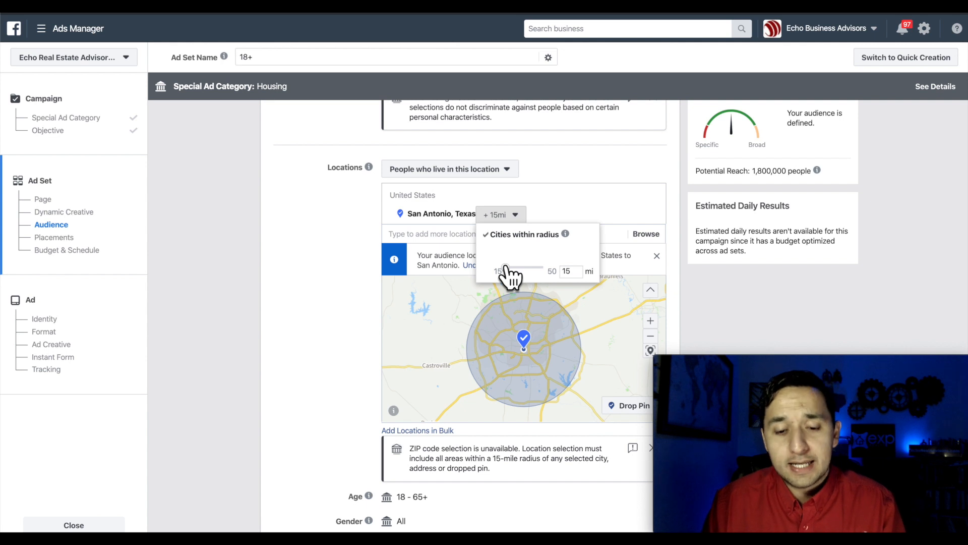
{"action": "left_click", "coordinate": [312, 276]}
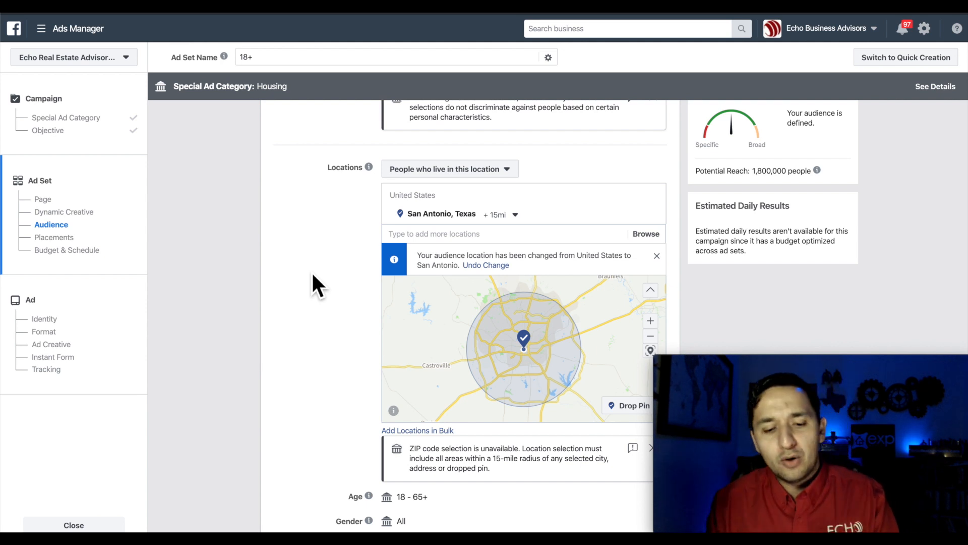
{"action": "left_click", "coordinate": [502, 215]}
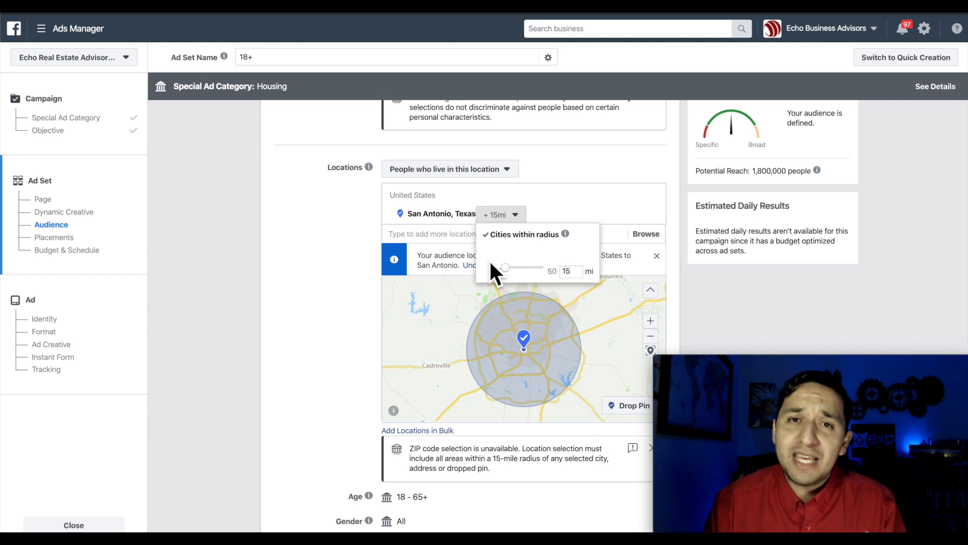
{"action": "left_click", "coordinate": [344, 307]}
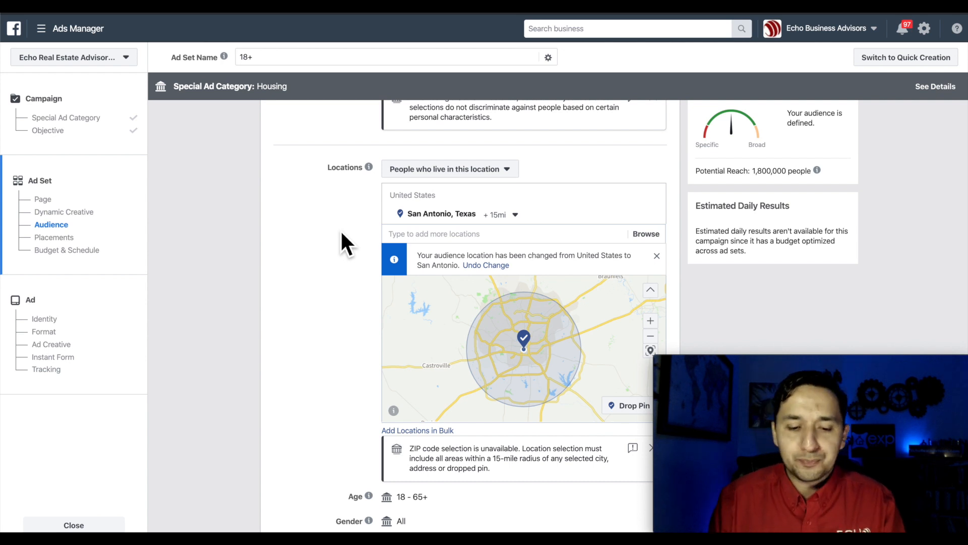
- Scroll down to the Languages section and click into its field to enter a language
{"action": "scroll", "coordinate": [342, 233], "scroll_direction": "down", "scroll_amount": 1}
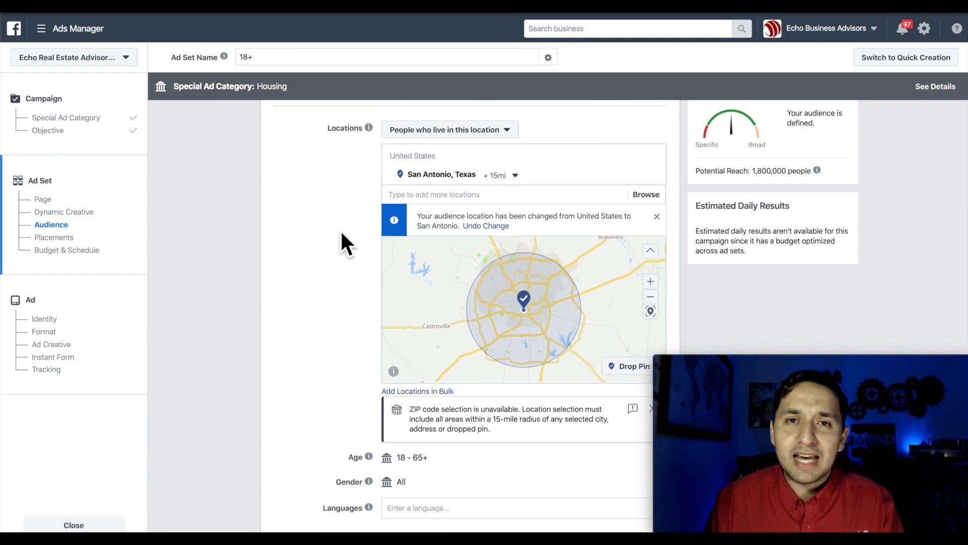
{"action": "scroll", "coordinate": [342, 233], "scroll_direction": "down", "scroll_amount": 4}
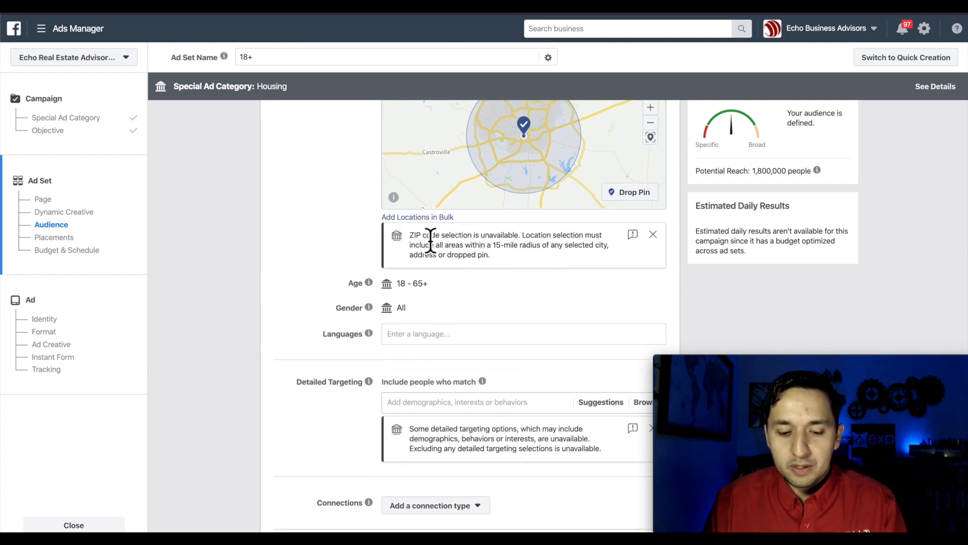
{"action": "scroll", "coordinate": [516, 244], "scroll_direction": "down", "scroll_amount": 1}
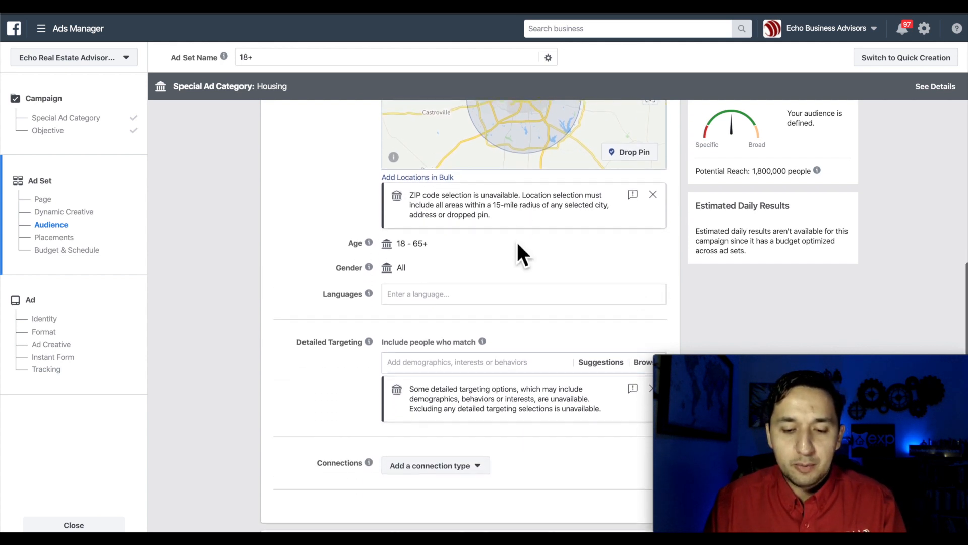
{"action": "scroll", "coordinate": [517, 243], "scroll_direction": "down", "scroll_amount": 1}
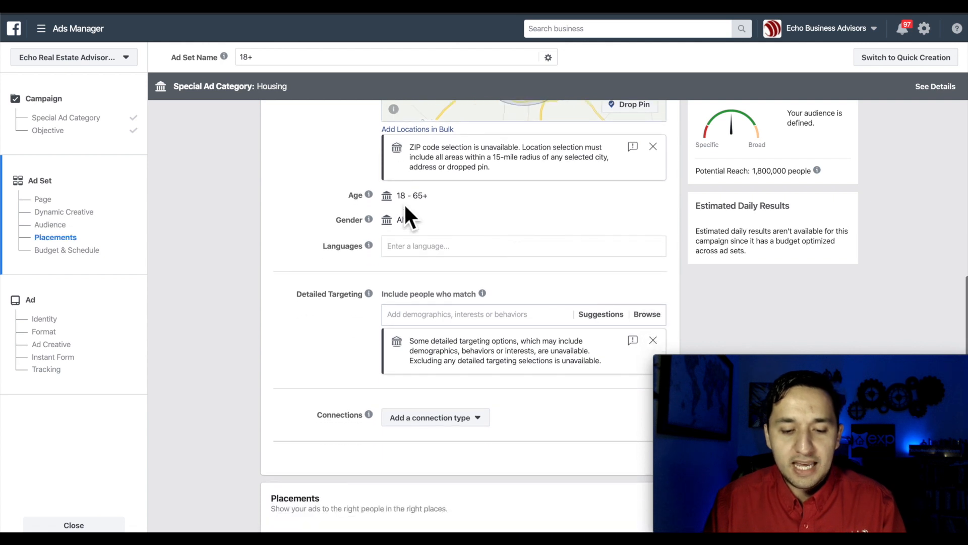
{"action": "mouse_move", "coordinate": [368, 219]}
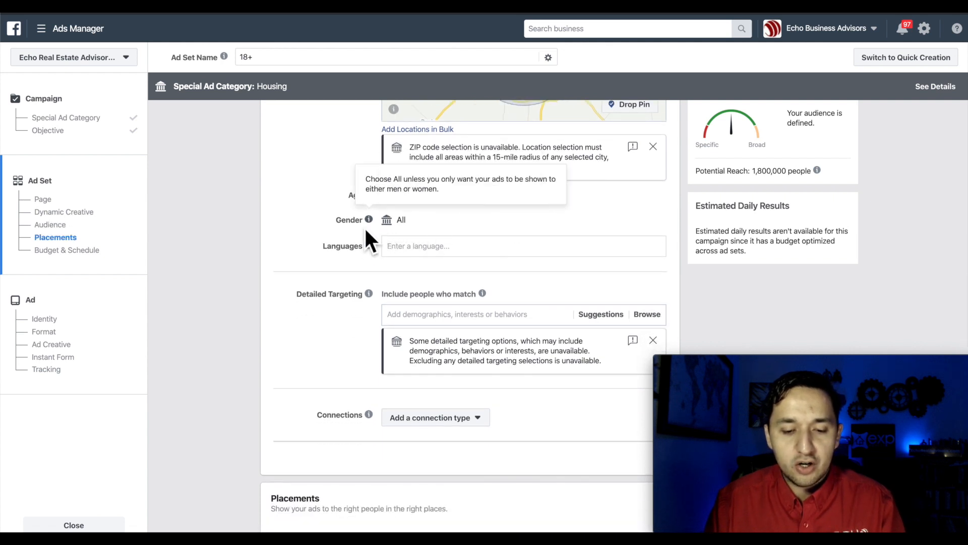
{"action": "scroll", "coordinate": [459, 253], "scroll_direction": "down", "scroll_amount": 1}
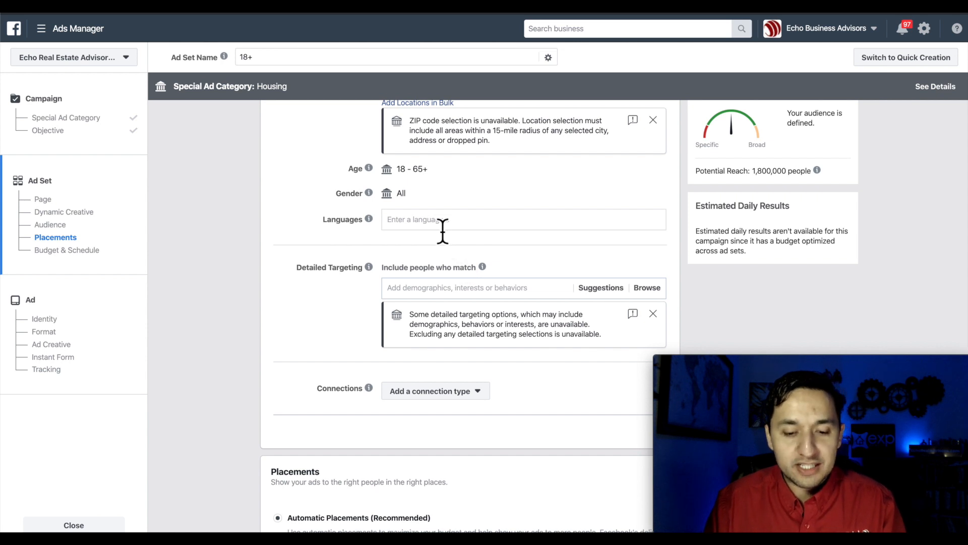
{"action": "left_click", "coordinate": [442, 228]}
- Set the audience language to English (US), lowering potential reach to 1,700,000
{"action": "type", "text": "en"}
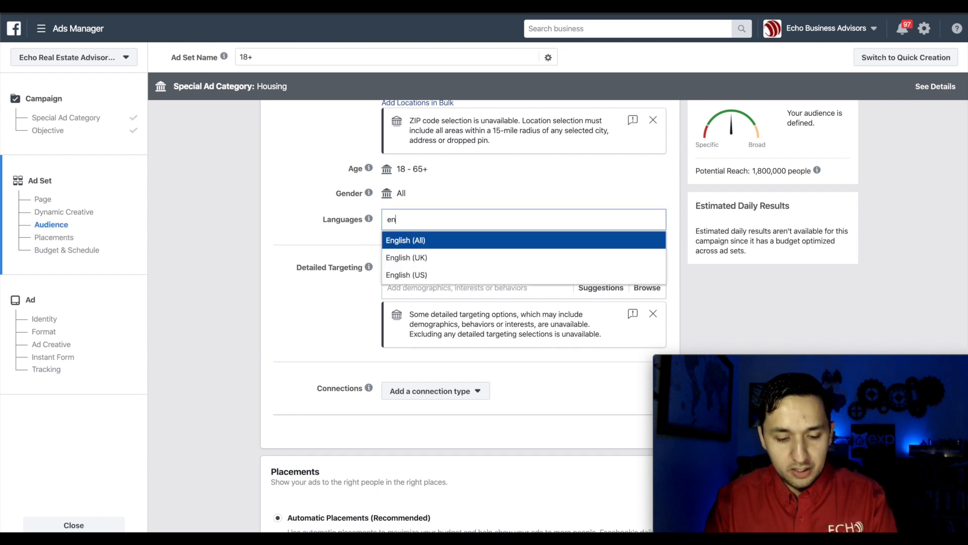
{"action": "type", "text": "gli"}
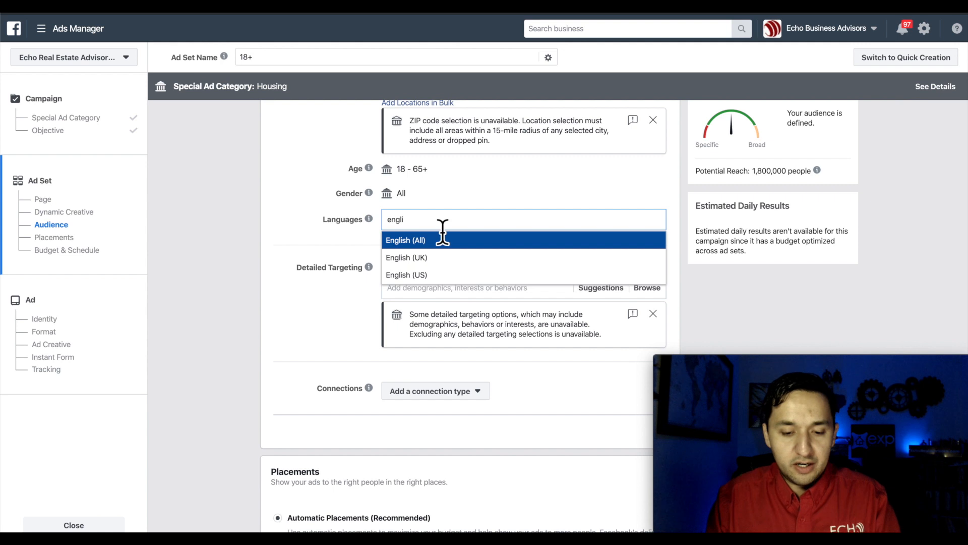
{"action": "left_click", "coordinate": [422, 275]}
{"action": "left_click", "coordinate": [308, 232]}
{"action": "scroll", "coordinate": [307, 232], "scroll_direction": "down", "scroll_amount": 2}
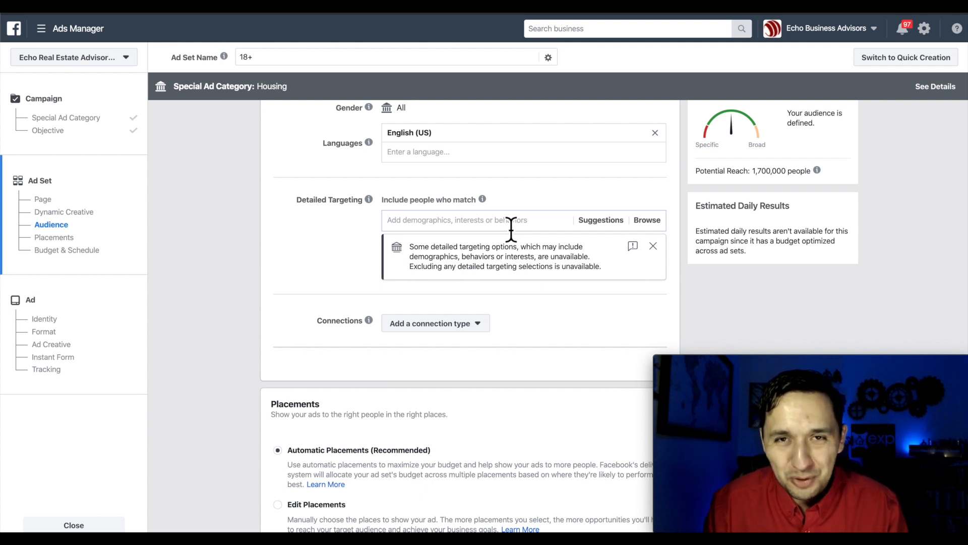
{"action": "scroll", "coordinate": [511, 229], "scroll_direction": "down", "scroll_amount": 1}
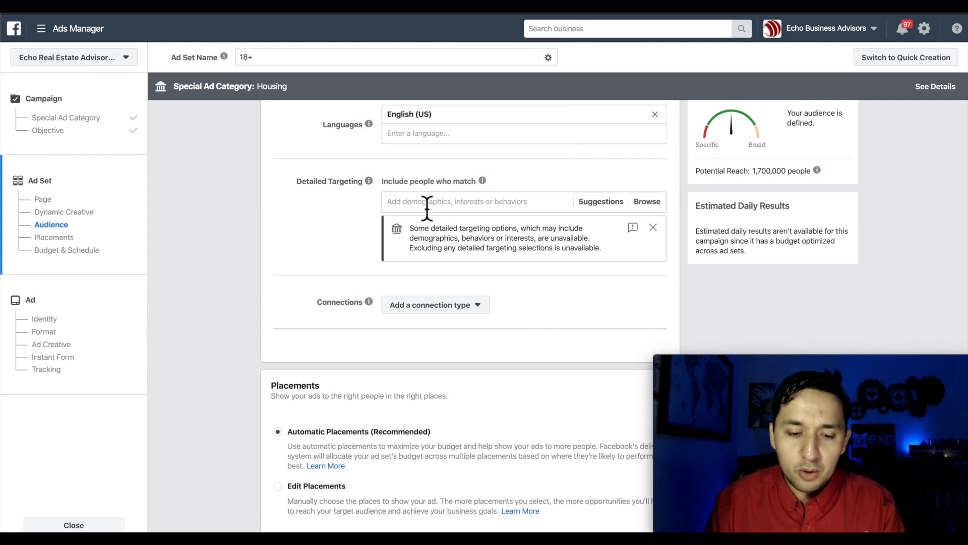
- Add Zillow as a Detailed Targeting interest
{"action": "left_click", "coordinate": [503, 206]}
{"action": "type", "text": "zillow"}
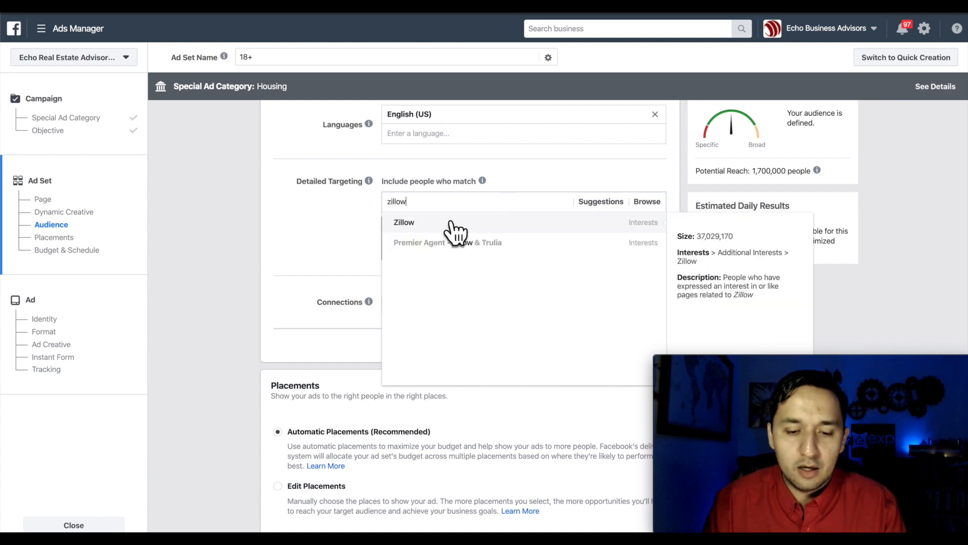
{"action": "left_click", "coordinate": [437, 224]}
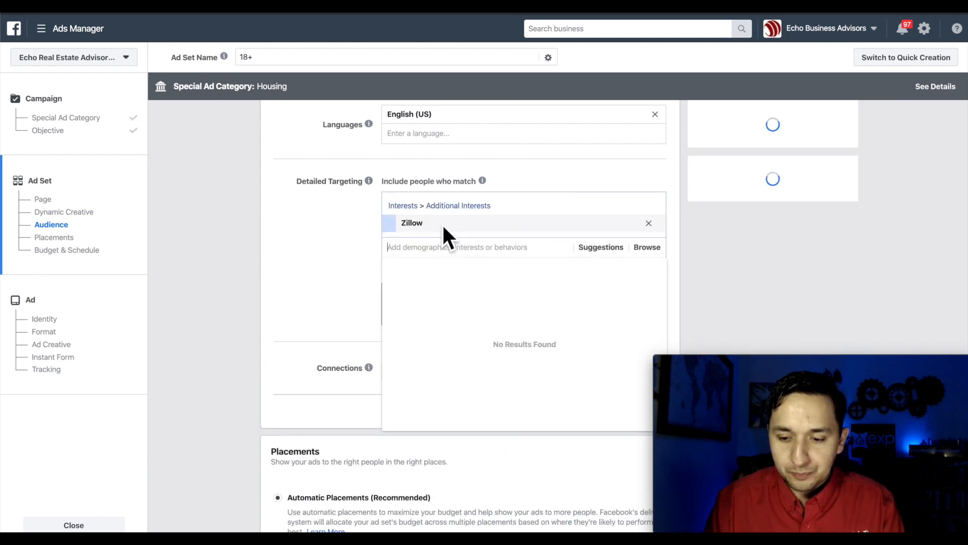
{"action": "left_click", "coordinate": [727, 210]}
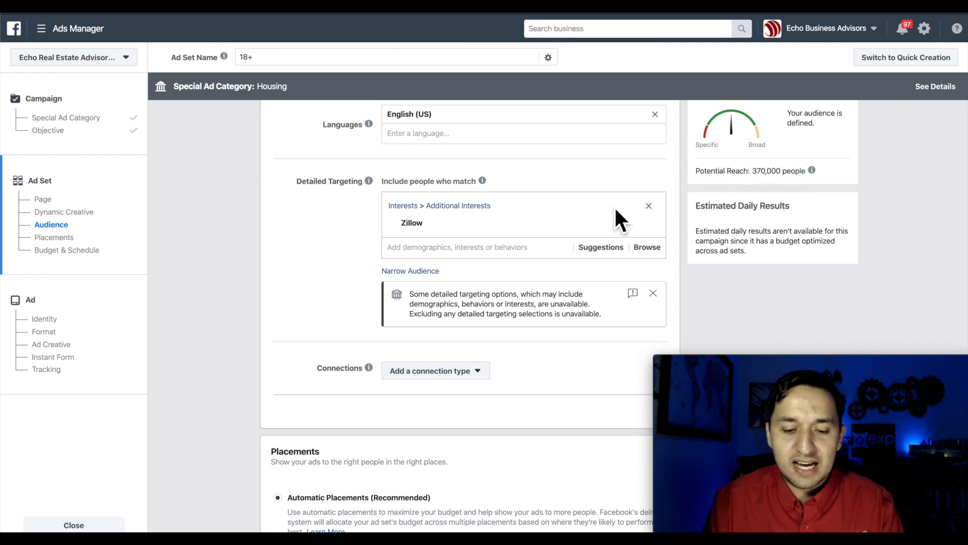
- Narrow the audience to also match Trulia, and delete the extra empty match group
{"action": "scroll", "coordinate": [614, 207], "scroll_direction": "down", "scroll_amount": 1}
{"action": "scroll", "coordinate": [614, 207], "scroll_direction": "down", "scroll_amount": 1}
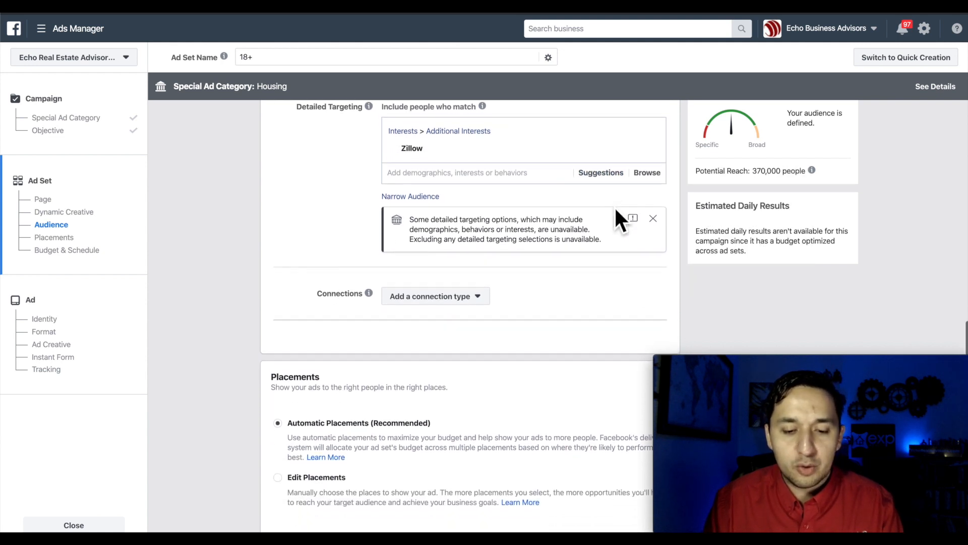
{"action": "left_click", "coordinate": [417, 198]}
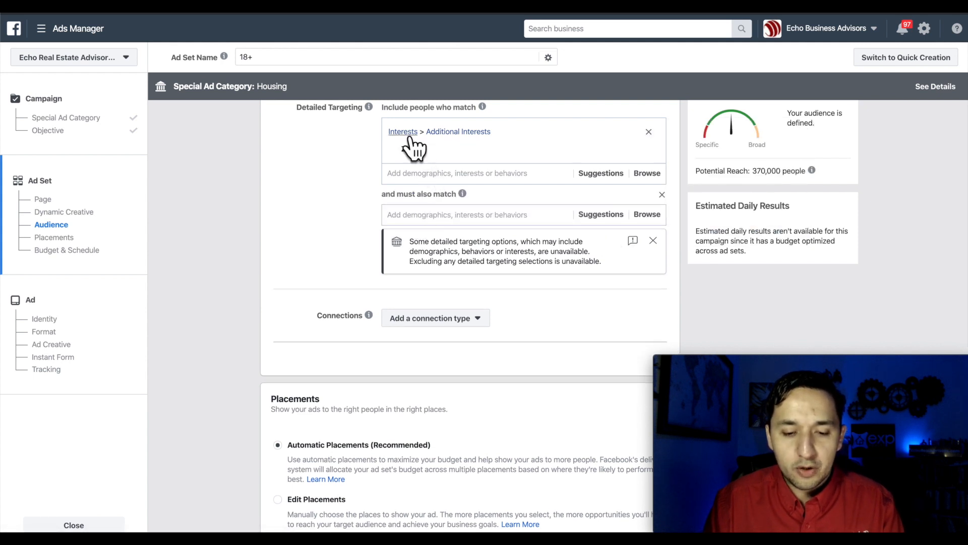
{"action": "left_click", "coordinate": [417, 214]}
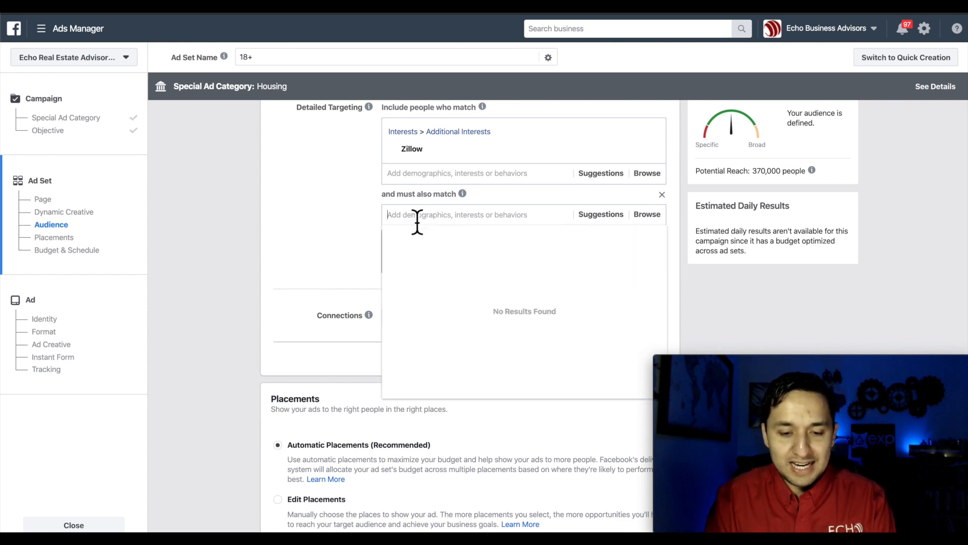
{"action": "type", "text": "trulia"}
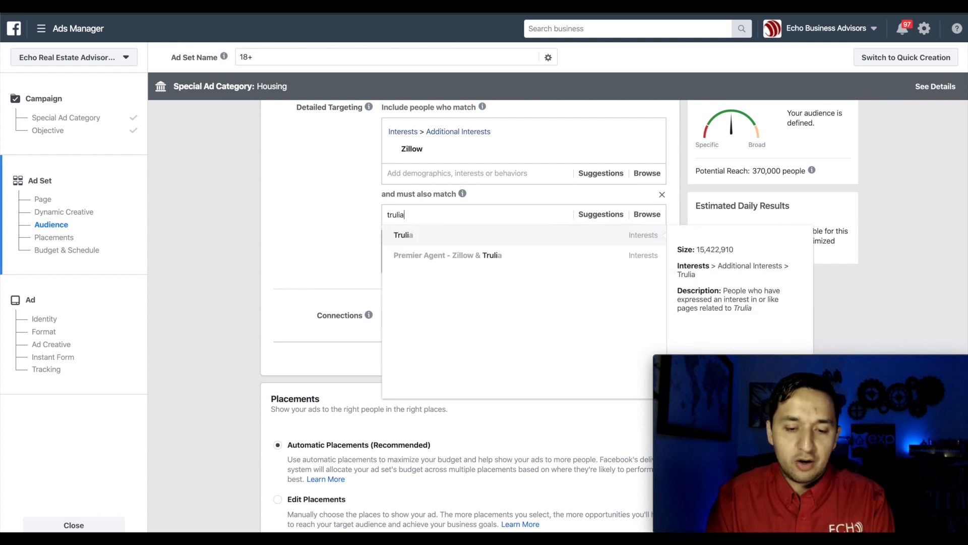
{"action": "left_click", "coordinate": [418, 237]}
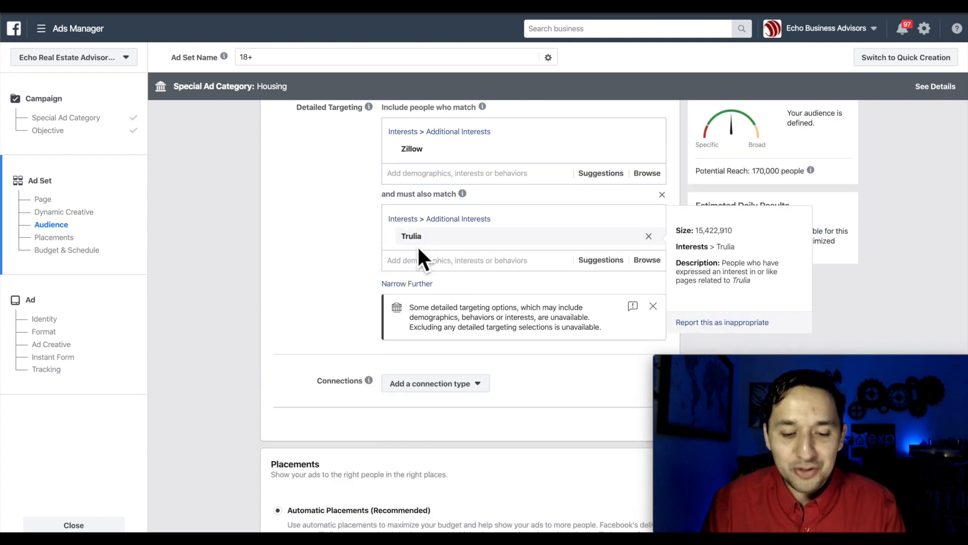
{"action": "left_click", "coordinate": [333, 232]}
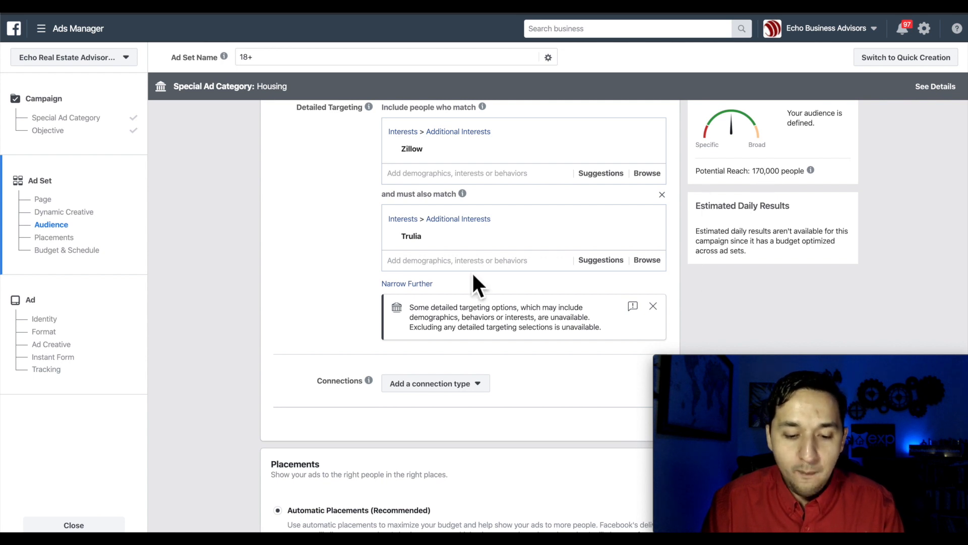
{"action": "left_click", "coordinate": [407, 283]}
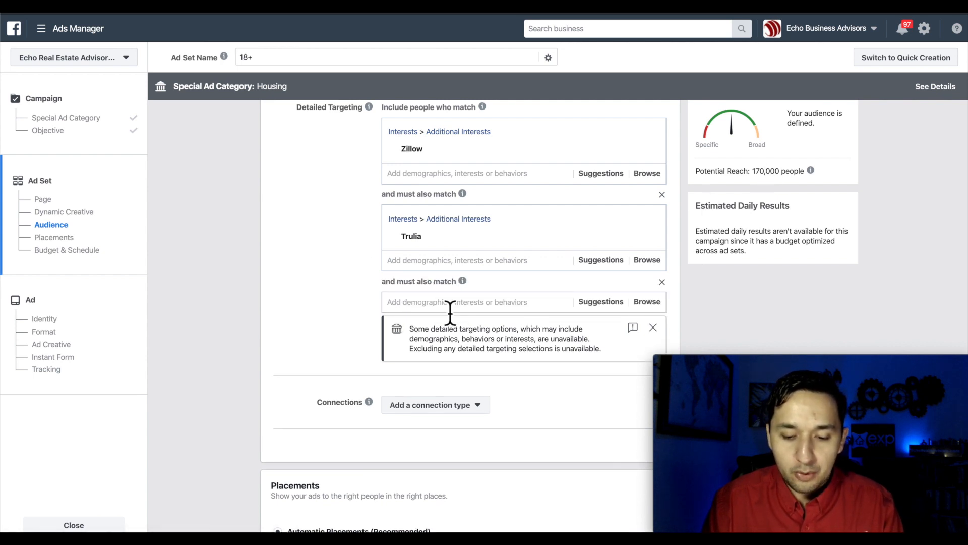
{"action": "left_click", "coordinate": [661, 281]}
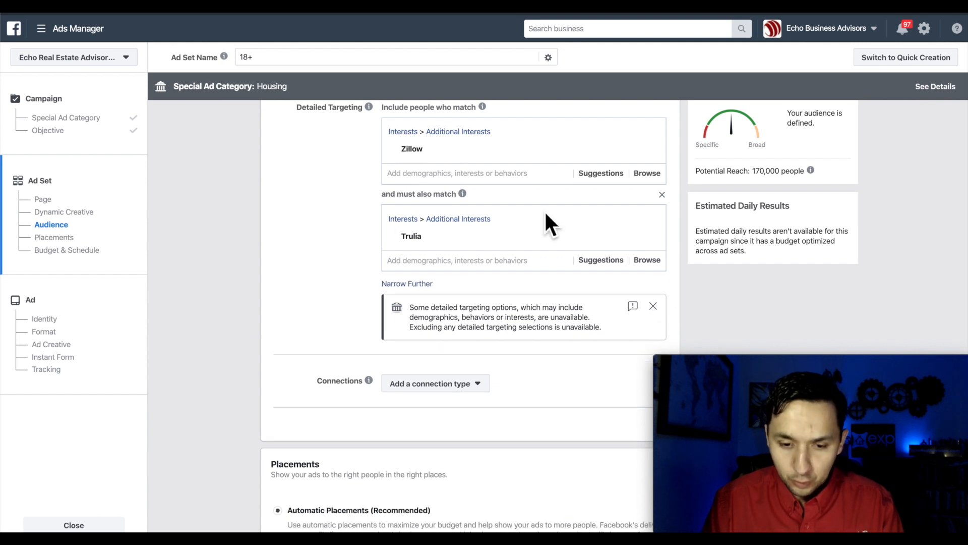
{"action": "scroll", "coordinate": [324, 272], "scroll_direction": "down", "scroll_amount": 3}
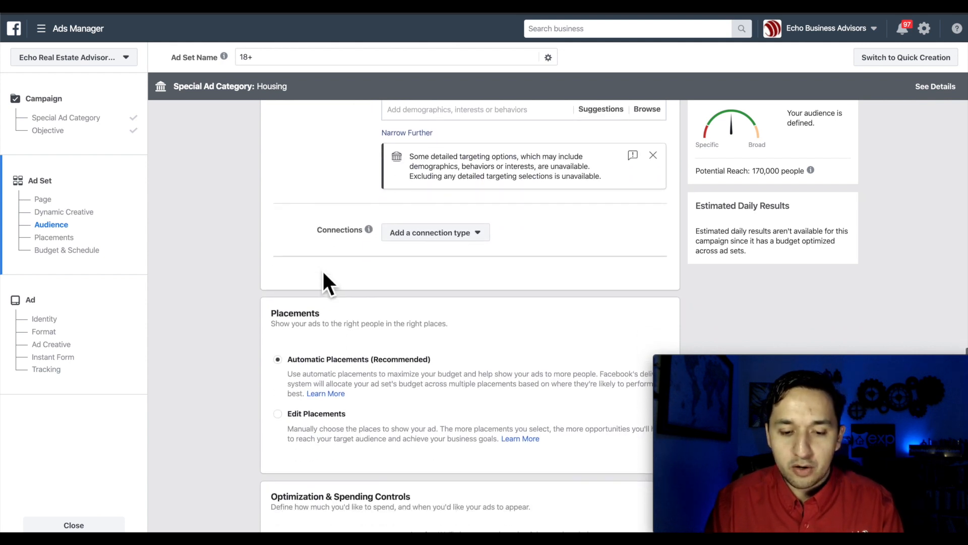
{"action": "scroll", "coordinate": [323, 272], "scroll_direction": "up", "scroll_amount": 2}
{"action": "scroll", "coordinate": [417, 288], "scroll_direction": "down", "scroll_amount": 4}
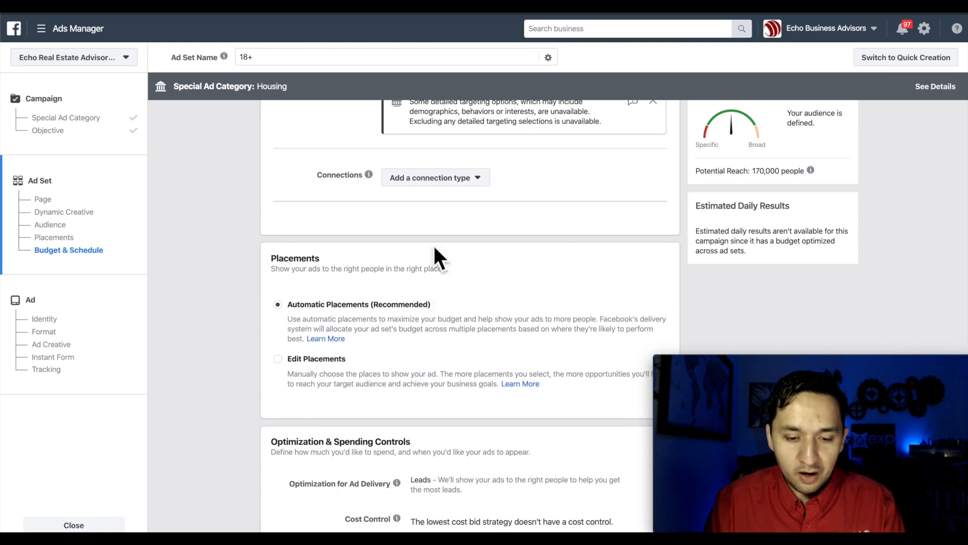
{"action": "left_click", "coordinate": [374, 175]}
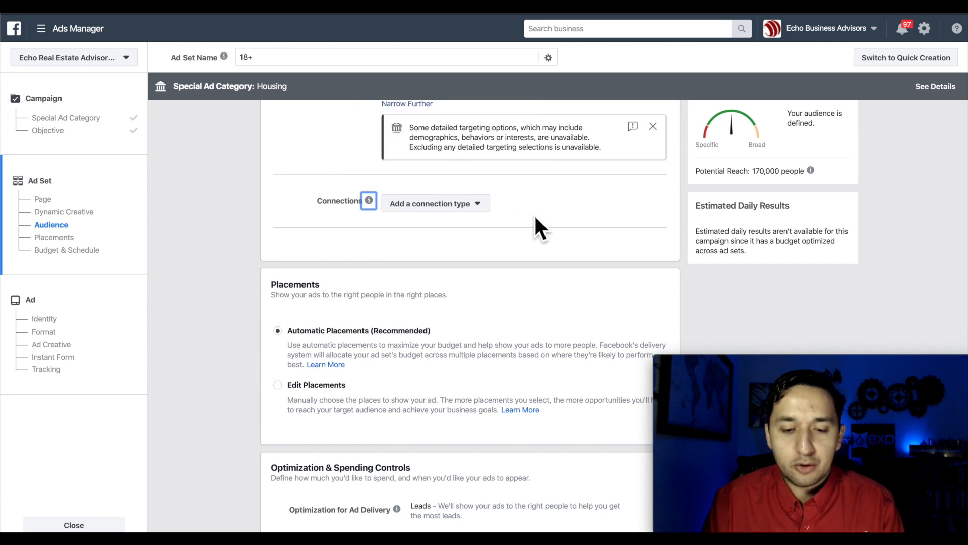
{"action": "scroll", "coordinate": [534, 224], "scroll_direction": "up", "scroll_amount": 3}
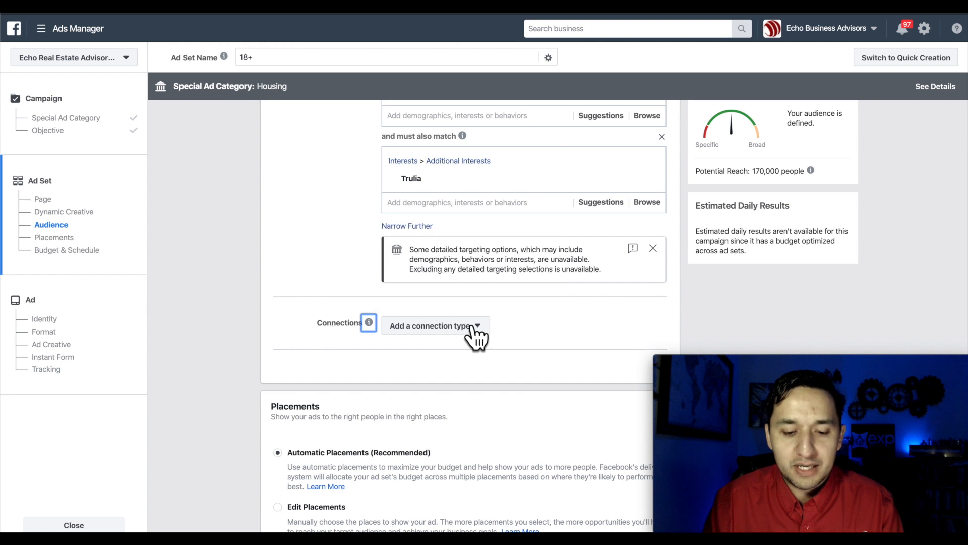
{"action": "mouse_move", "coordinate": [370, 325]}
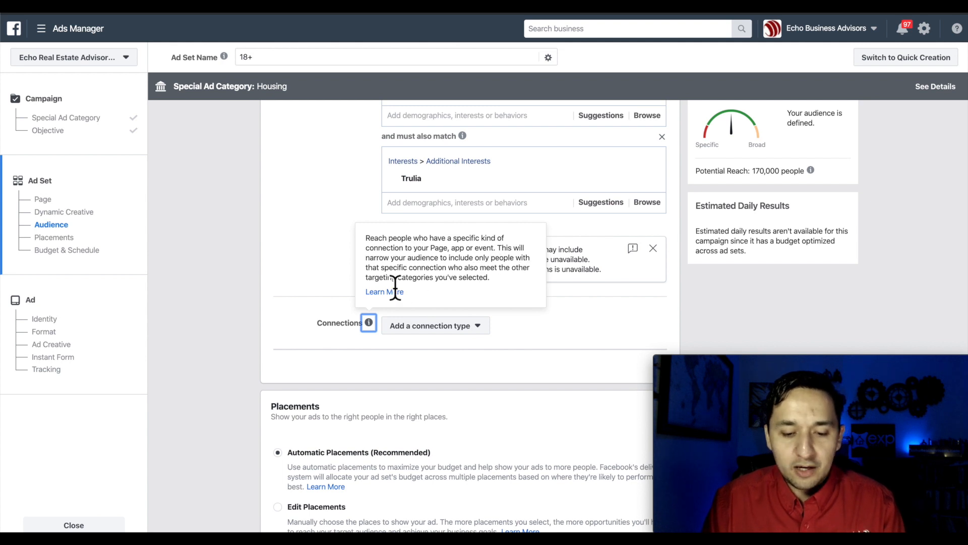
{"action": "left_click", "coordinate": [476, 327]}
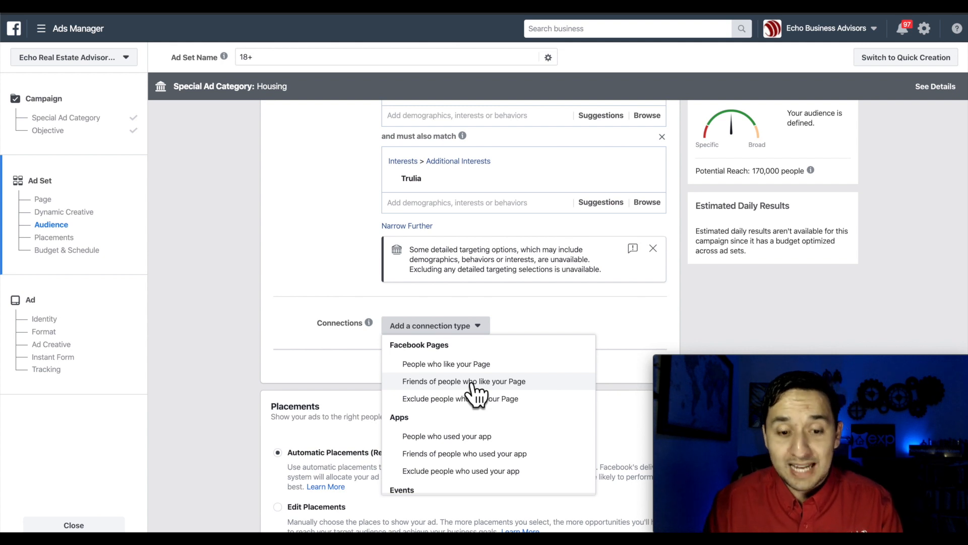
{"action": "scroll", "coordinate": [474, 385], "scroll_direction": "down", "scroll_amount": 1}
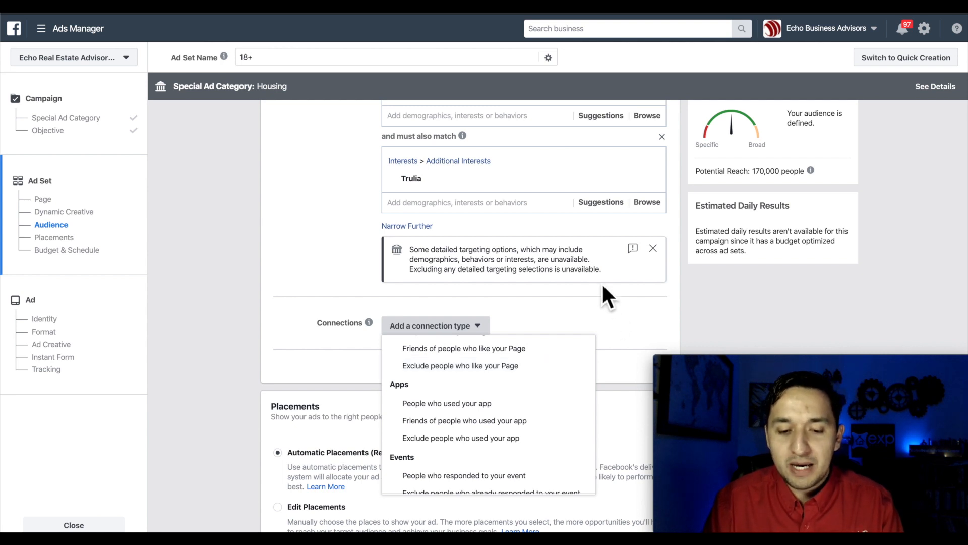
{"action": "left_click", "coordinate": [337, 277]}
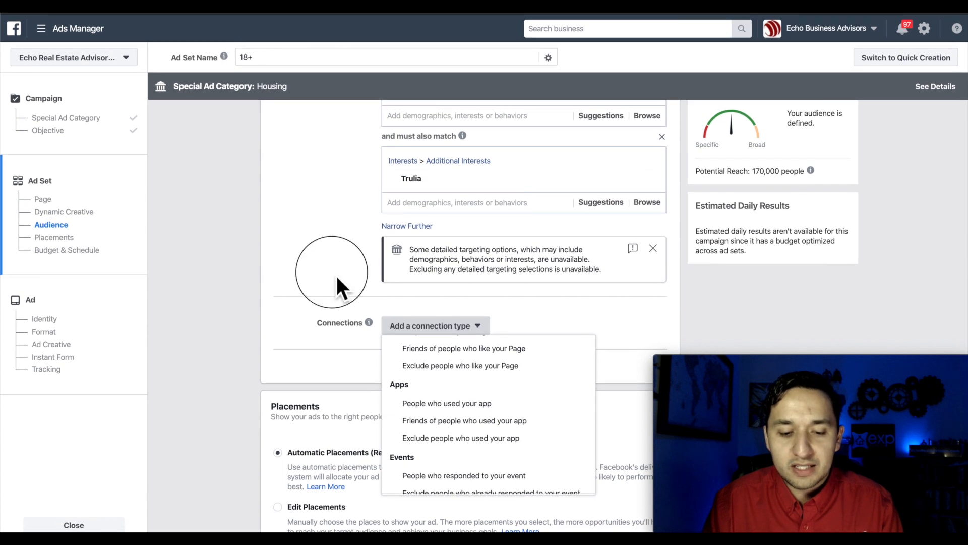
{"action": "left_click", "coordinate": [458, 327]}
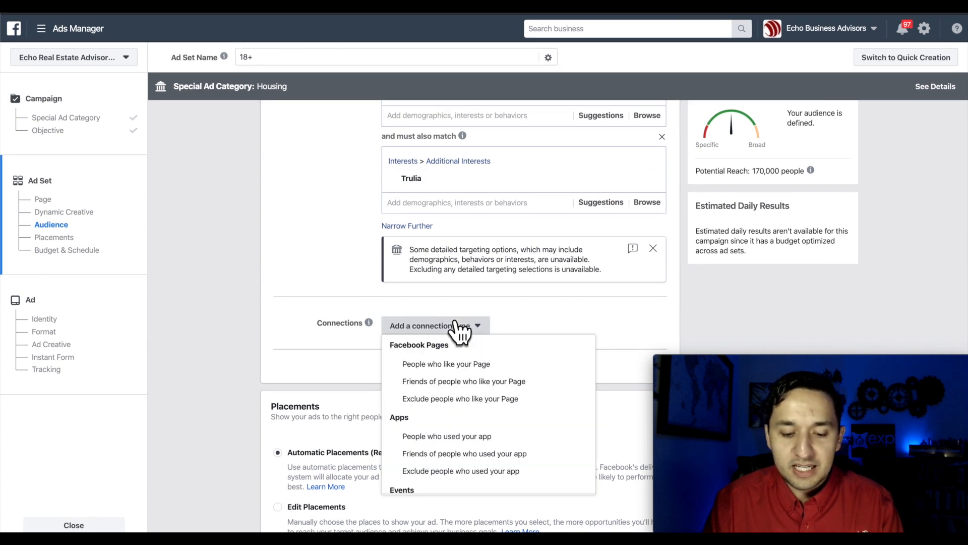
{"action": "left_click", "coordinate": [552, 303]}
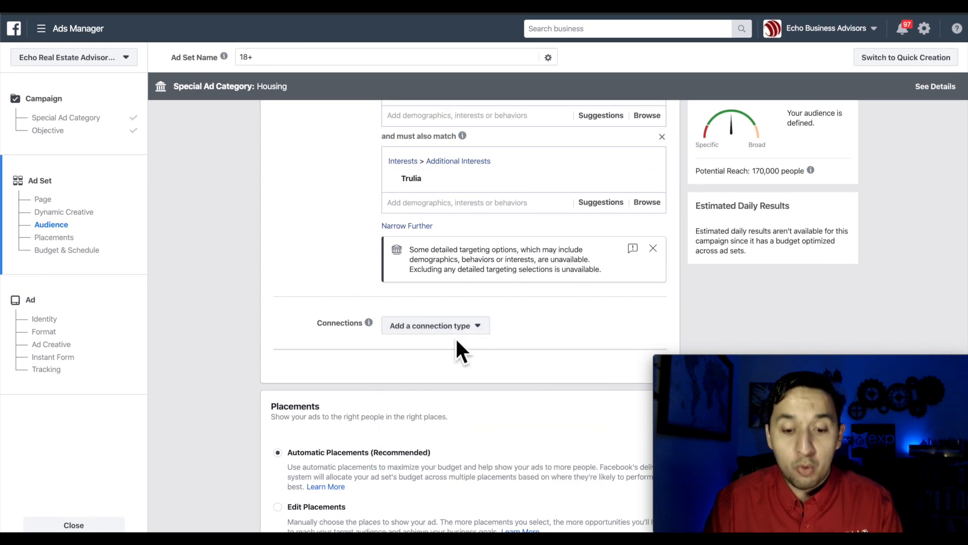
{"action": "left_click", "coordinate": [426, 326]}
{"action": "scroll", "coordinate": [443, 441], "scroll_direction": "down", "scroll_amount": 3}
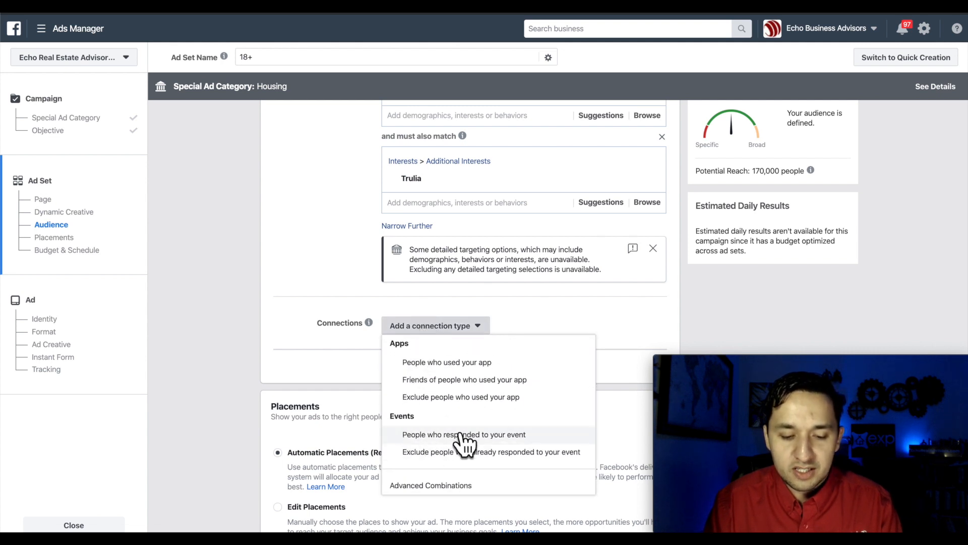
{"action": "scroll", "coordinate": [459, 401], "scroll_direction": "up", "scroll_amount": 3}
{"action": "scroll", "coordinate": [411, 411], "scroll_direction": "down", "scroll_amount": 3}
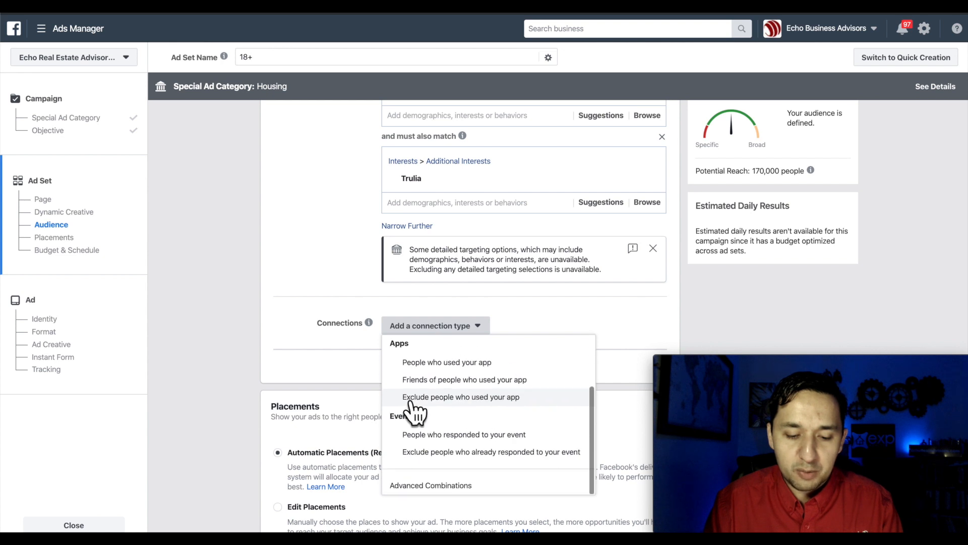
{"action": "left_click", "coordinate": [630, 314]}
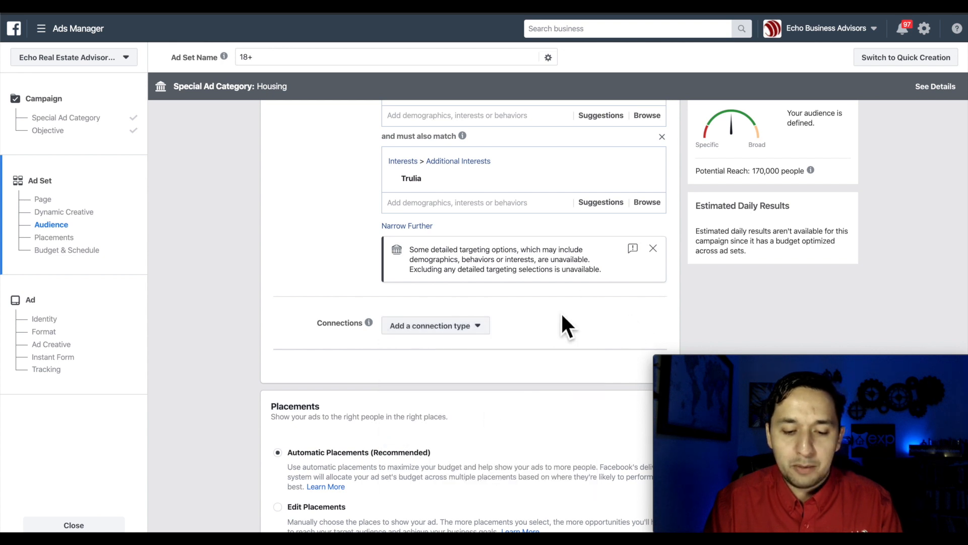
- Switch placements to Edit Placements and scroll through the individual placement list
{"action": "scroll", "coordinate": [548, 321], "scroll_direction": "down", "scroll_amount": 5}
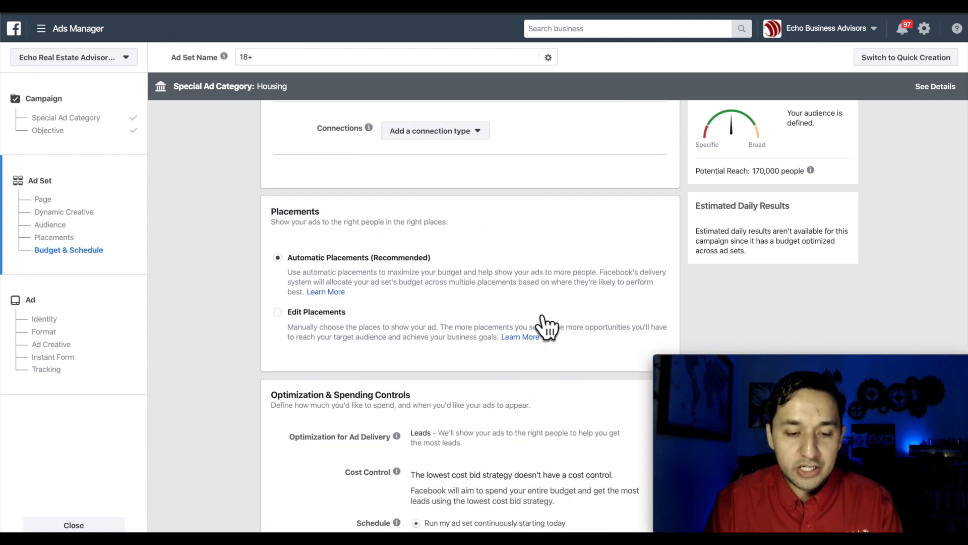
{"action": "scroll", "coordinate": [549, 321], "scroll_direction": "down", "scroll_amount": 1}
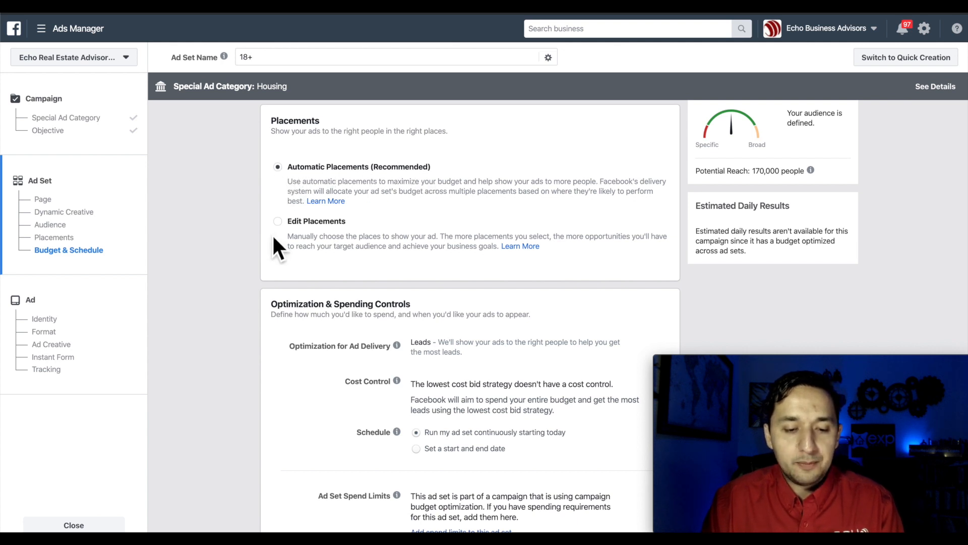
{"action": "left_click", "coordinate": [277, 221]}
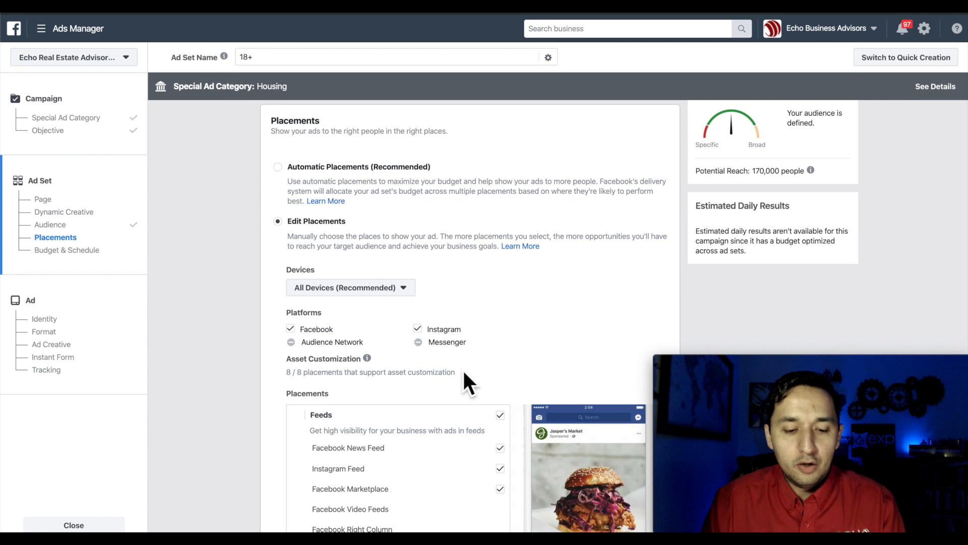
{"action": "scroll", "coordinate": [462, 368], "scroll_direction": "down", "scroll_amount": 5}
{"action": "scroll", "coordinate": [422, 518], "scroll_direction": "down", "scroll_amount": 7}
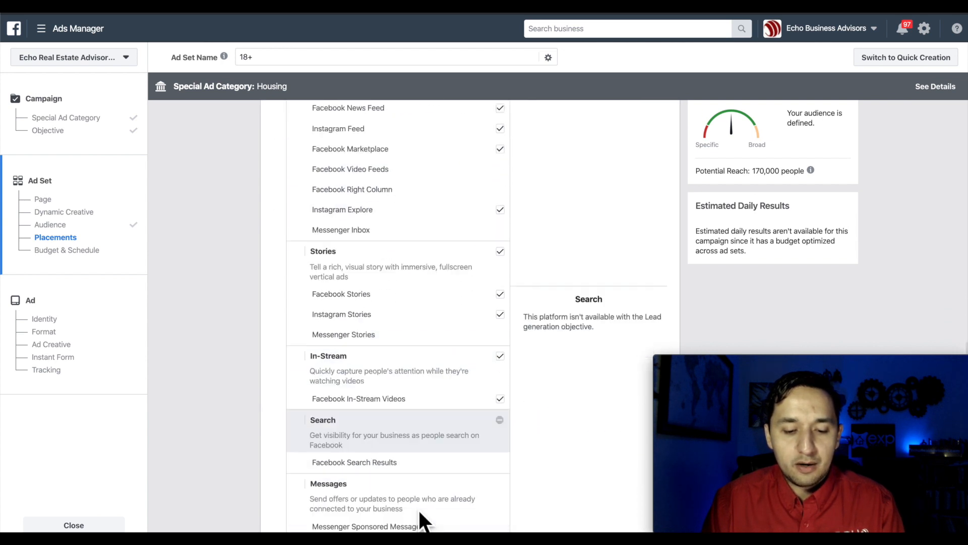
{"action": "scroll", "coordinate": [431, 266], "scroll_direction": "up", "scroll_amount": 4}
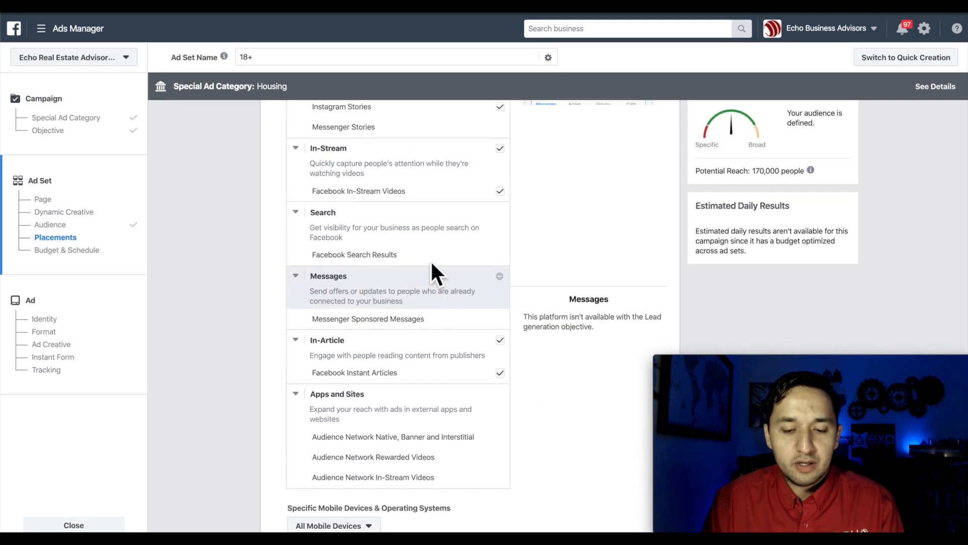
{"action": "scroll", "coordinate": [409, 416], "scroll_direction": "down", "scroll_amount": 2}
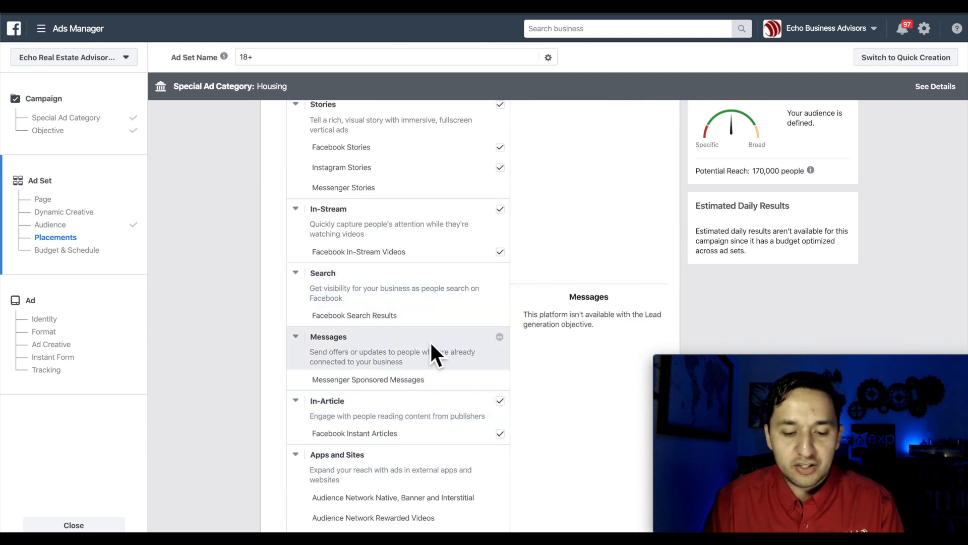
{"action": "scroll", "coordinate": [348, 351], "scroll_direction": "down", "scroll_amount": 1}
{"action": "scroll", "coordinate": [343, 283], "scroll_direction": "down", "scroll_amount": 2}
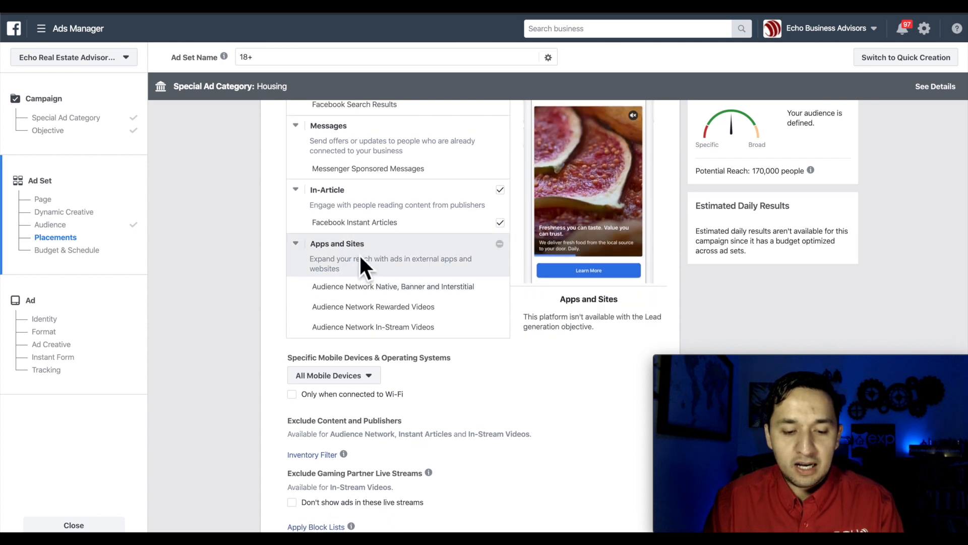
{"action": "scroll", "coordinate": [361, 257], "scroll_direction": "up", "scroll_amount": 6}
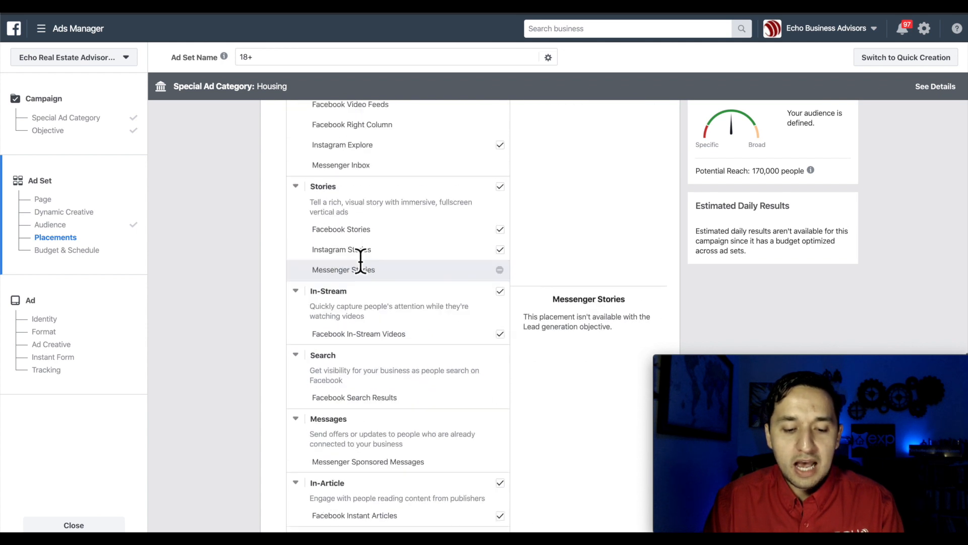
{"action": "scroll", "coordinate": [359, 253], "scroll_direction": "up", "scroll_amount": 4}
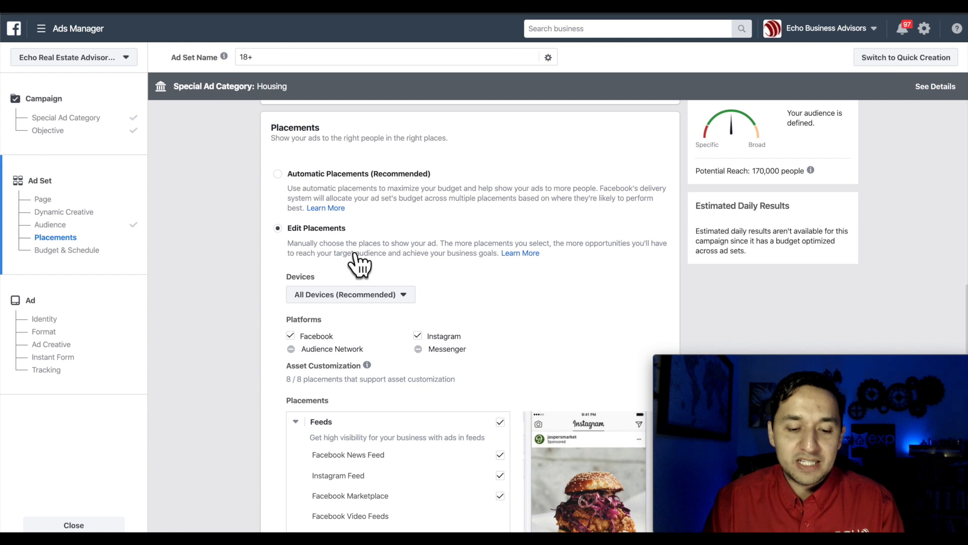
{"action": "scroll", "coordinate": [363, 265], "scroll_direction": "up", "scroll_amount": 2}
- Try Automatic placements, then return to manual placements and review the enabled feeds, Stories and In-Stream
{"action": "left_click", "coordinate": [278, 199]}
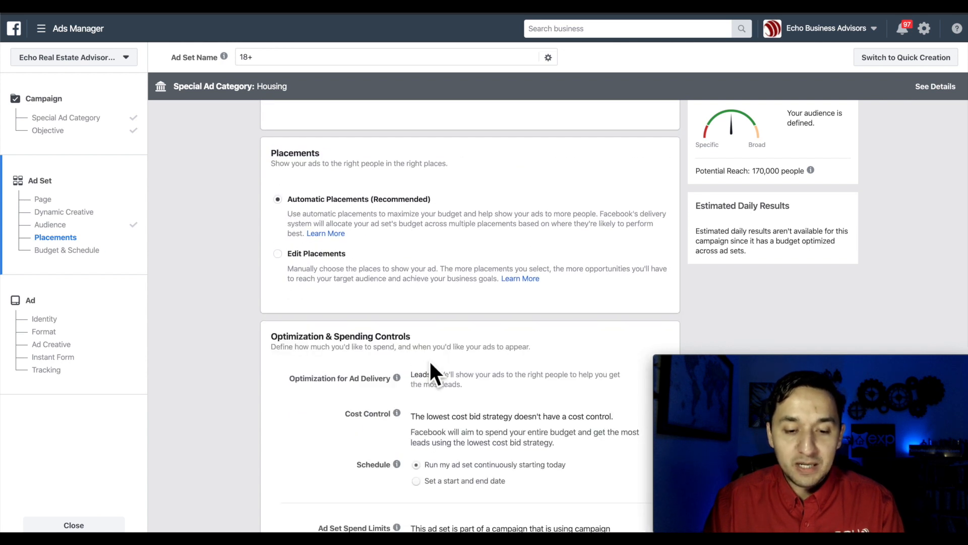
{"action": "scroll", "coordinate": [487, 384], "scroll_direction": "down", "scroll_amount": 4}
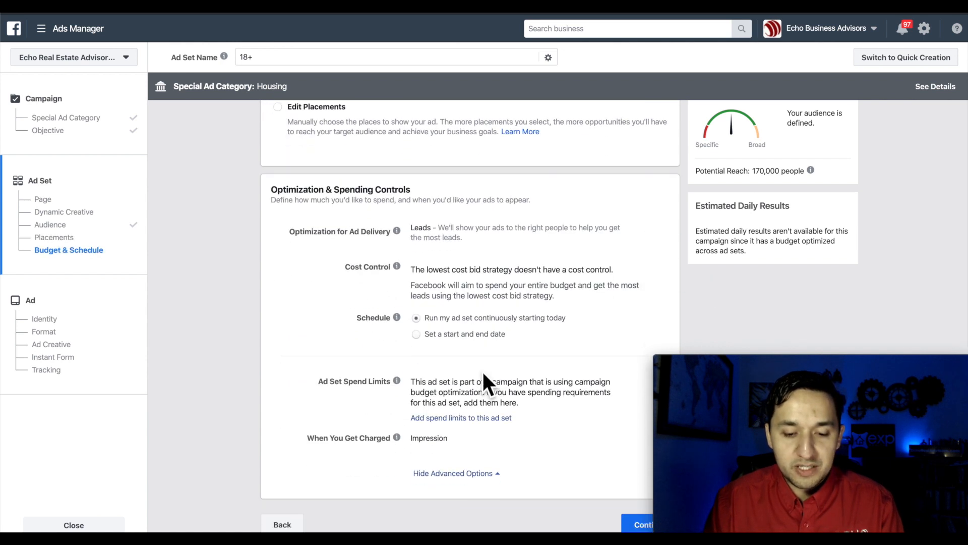
{"action": "scroll", "coordinate": [363, 271], "scroll_direction": "up", "scroll_amount": 3}
{"action": "left_click", "coordinate": [278, 228]}
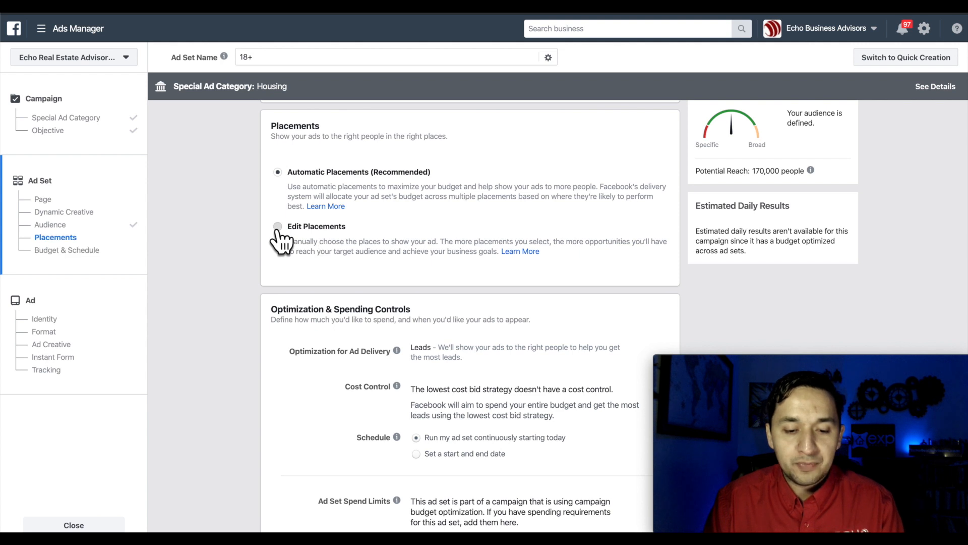
{"action": "scroll", "coordinate": [484, 407], "scroll_direction": "down", "scroll_amount": 3}
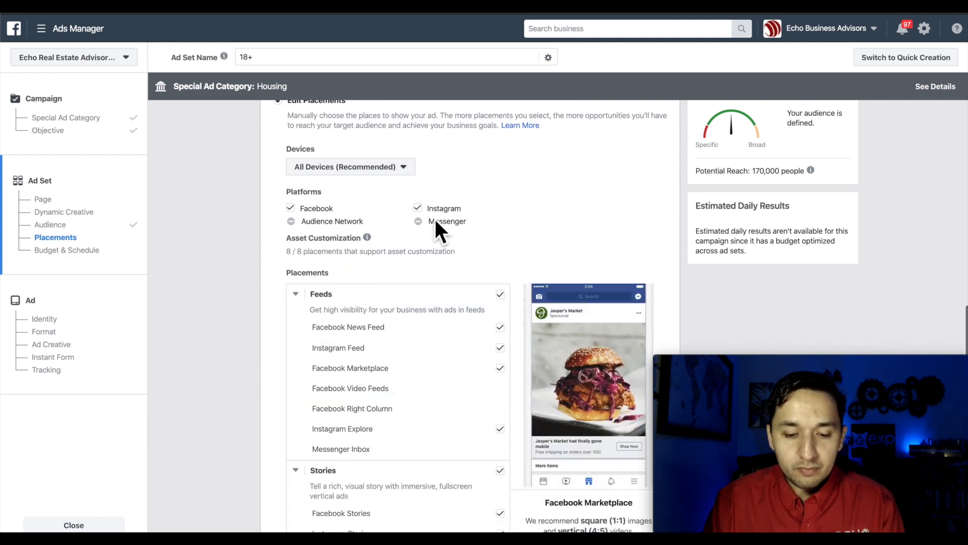
{"action": "scroll", "coordinate": [504, 396], "scroll_direction": "down", "scroll_amount": 3}
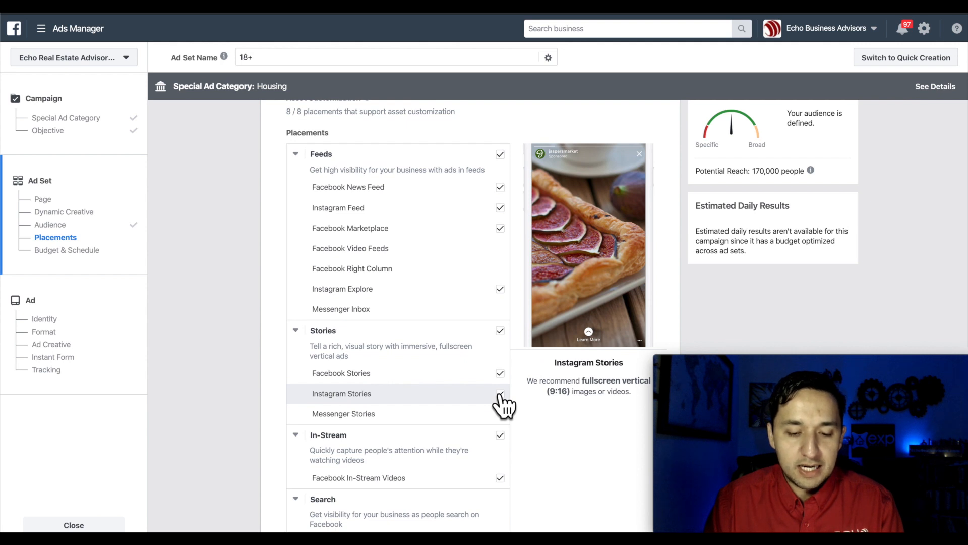
{"action": "scroll", "coordinate": [504, 394], "scroll_direction": "down", "scroll_amount": 1}
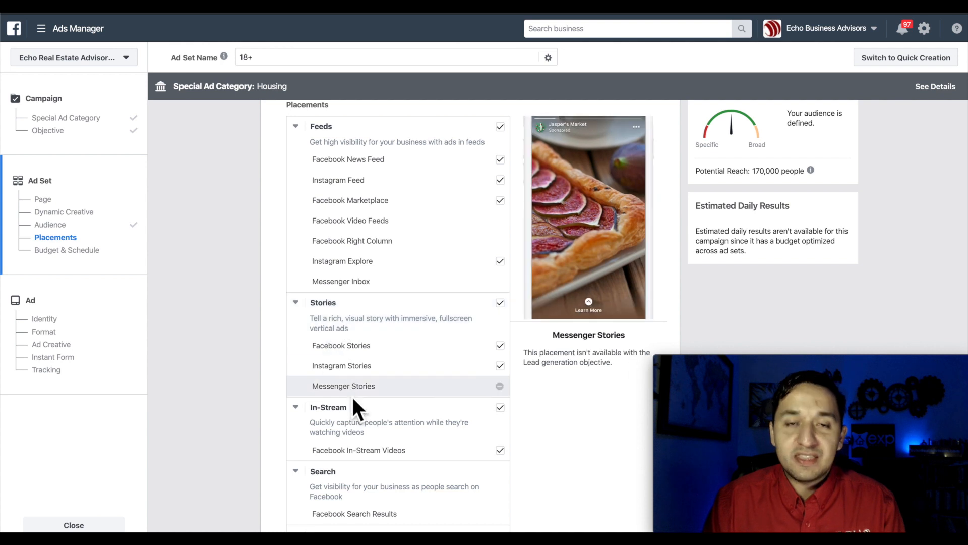
{"action": "scroll", "coordinate": [351, 395], "scroll_direction": "down", "scroll_amount": 2}
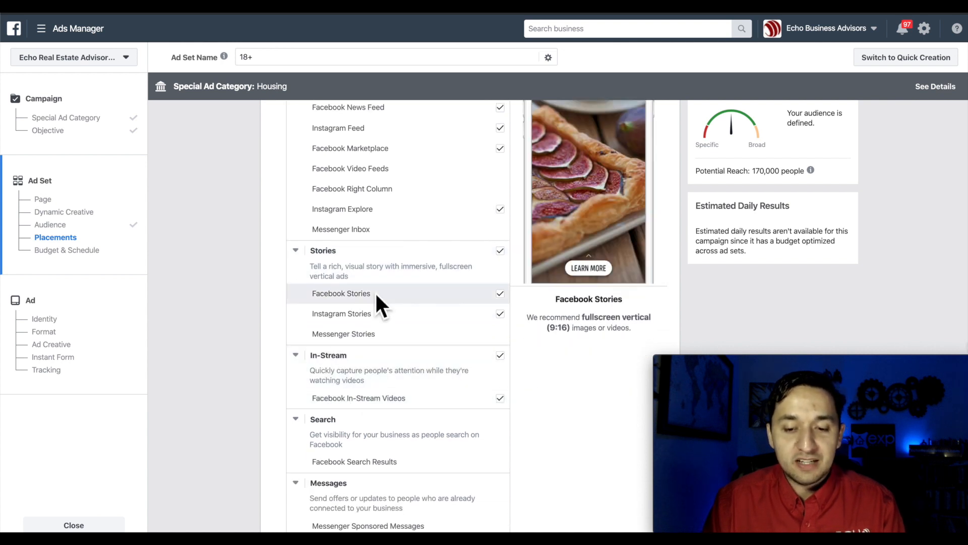
{"action": "scroll", "coordinate": [374, 292], "scroll_direction": "up", "scroll_amount": 4}
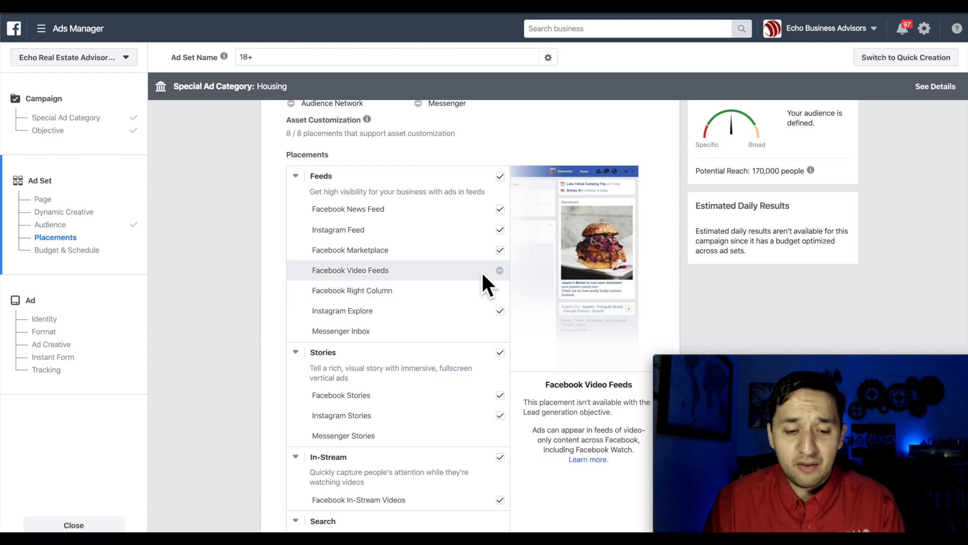
- Uncheck Instagram Feed, Facebook Marketplace, Instagram Explore and all Stories placements
{"action": "left_click", "coordinate": [500, 230]}
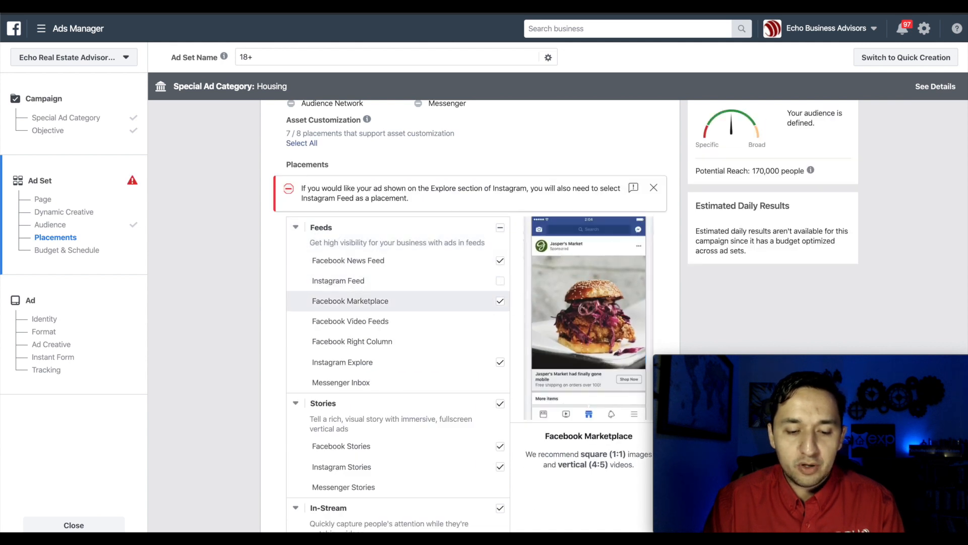
{"action": "left_click", "coordinate": [500, 301]}
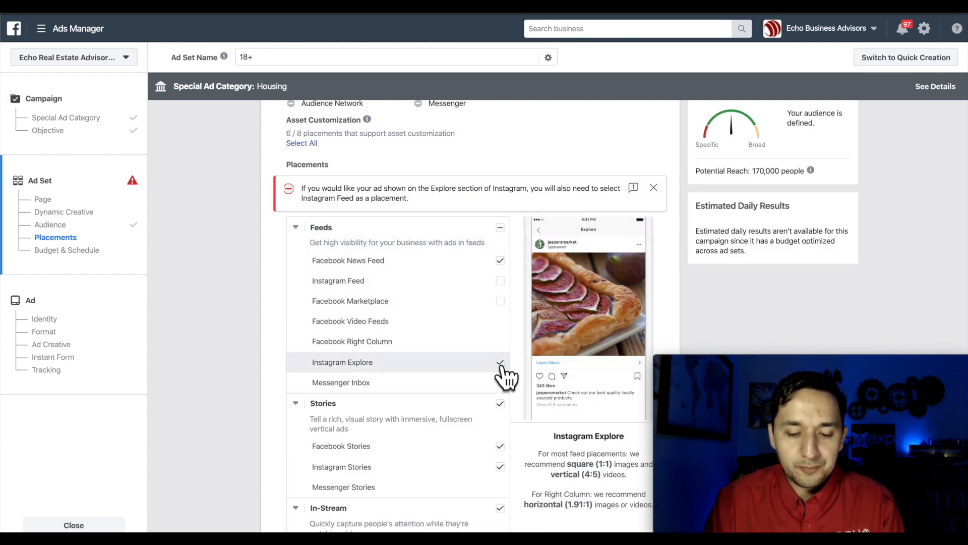
{"action": "left_click", "coordinate": [501, 363]}
{"action": "left_click", "coordinate": [500, 362]}
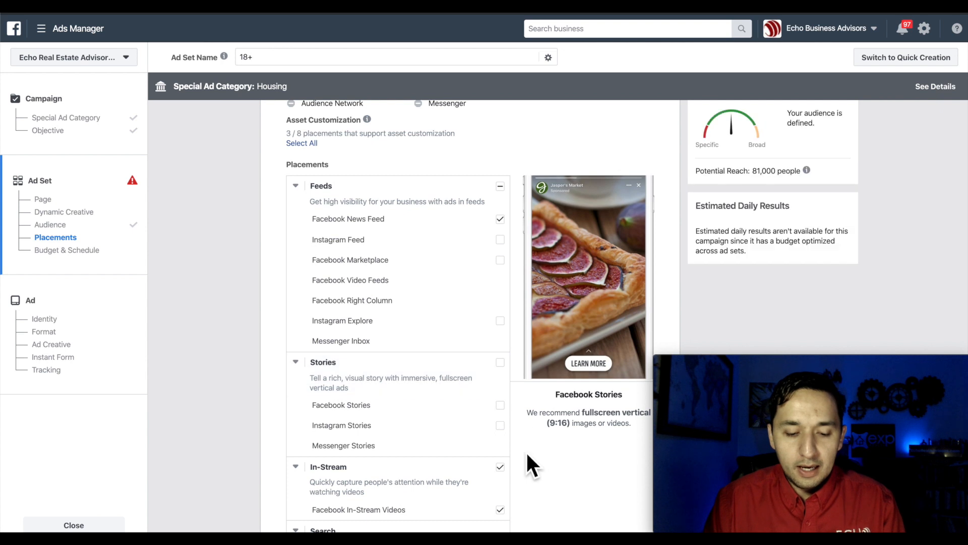
{"action": "scroll", "coordinate": [525, 451], "scroll_direction": "down", "scroll_amount": 1}
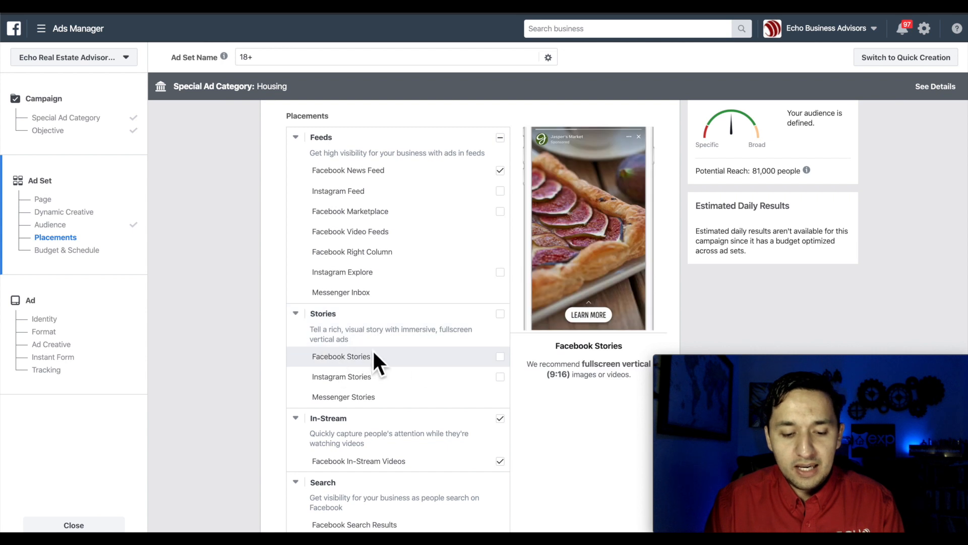
{"action": "left_click", "coordinate": [500, 356]}
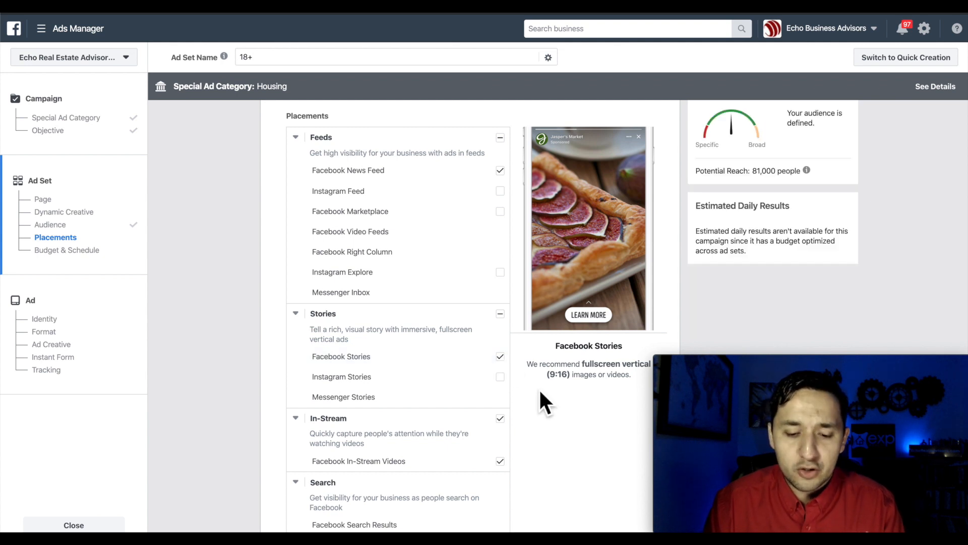
{"action": "left_click", "coordinate": [500, 356]}
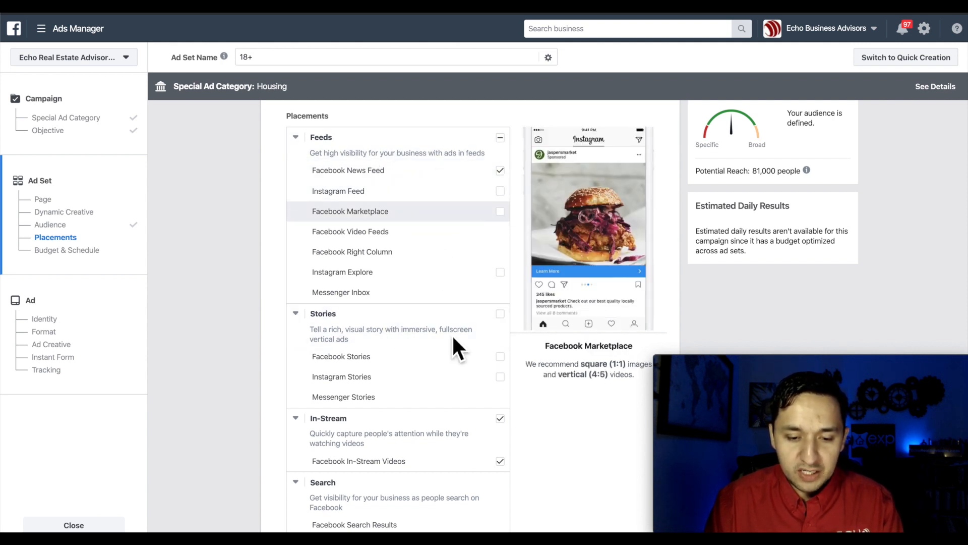
- Uncheck the In-Stream video and In-Article placements
{"action": "scroll", "coordinate": [469, 318], "scroll_direction": "down", "scroll_amount": 2}
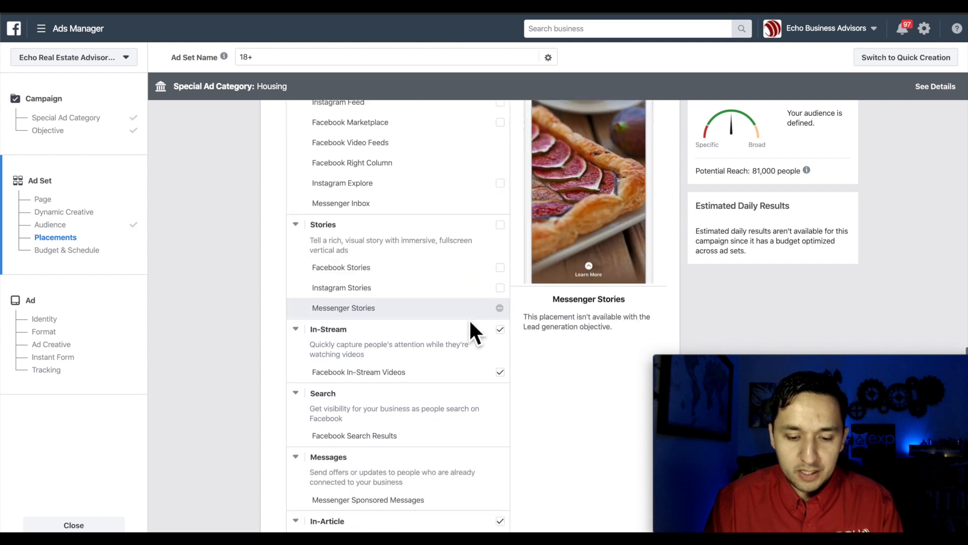
{"action": "left_click", "coordinate": [500, 330]}
{"action": "scroll", "coordinate": [520, 392], "scroll_direction": "down", "scroll_amount": 3}
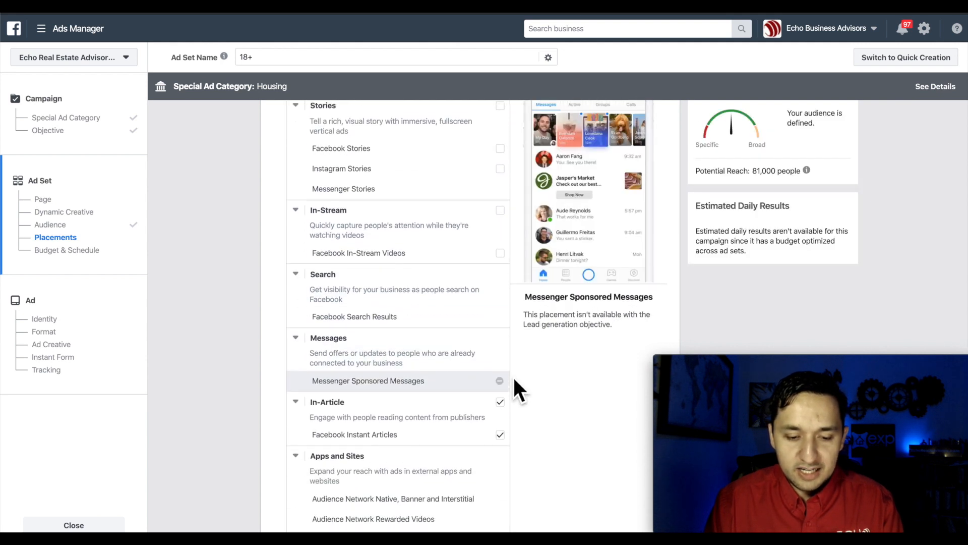
{"action": "left_click", "coordinate": [500, 393]}
- Review Optimization & Spending Controls: Leads, lowest-cost bidding, continuous schedule, charged per Impression
{"action": "scroll", "coordinate": [504, 396], "scroll_direction": "down", "scroll_amount": 5}
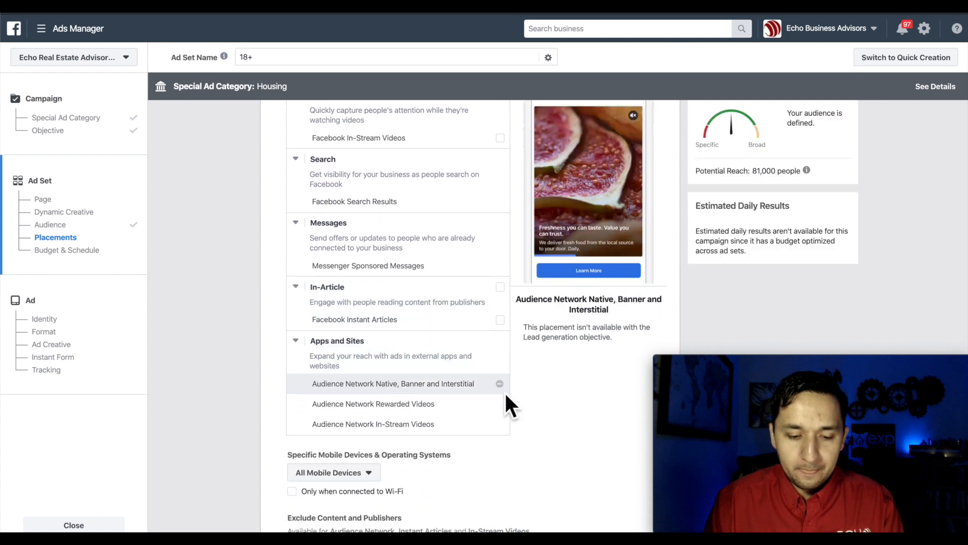
{"action": "scroll", "coordinate": [506, 396], "scroll_direction": "down", "scroll_amount": 3}
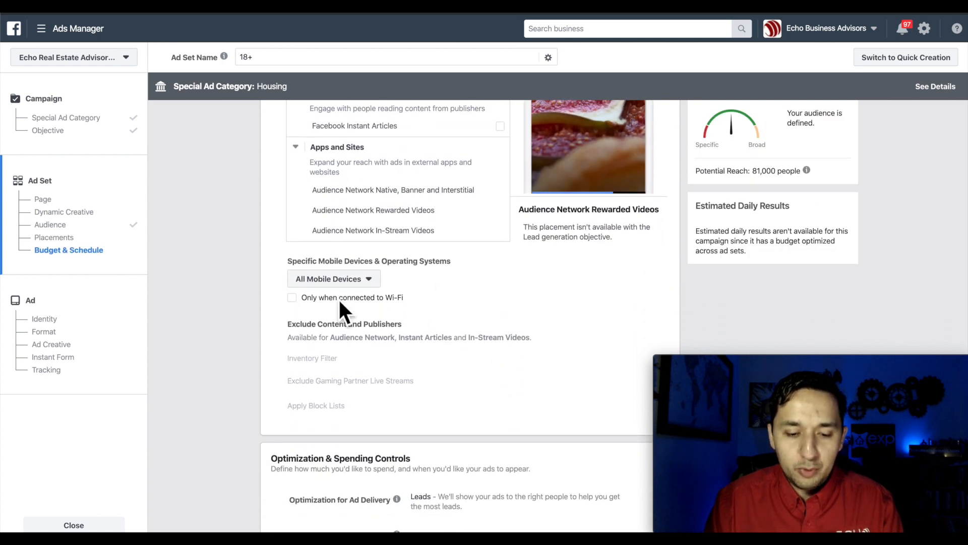
{"action": "scroll", "coordinate": [428, 316], "scroll_direction": "down", "scroll_amount": 1}
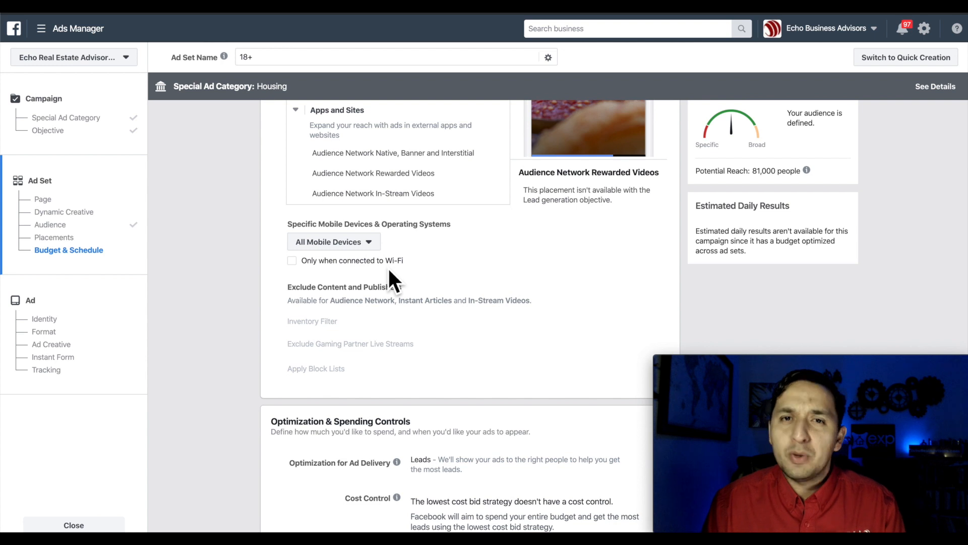
{"action": "scroll", "coordinate": [388, 267], "scroll_direction": "down", "scroll_amount": 1}
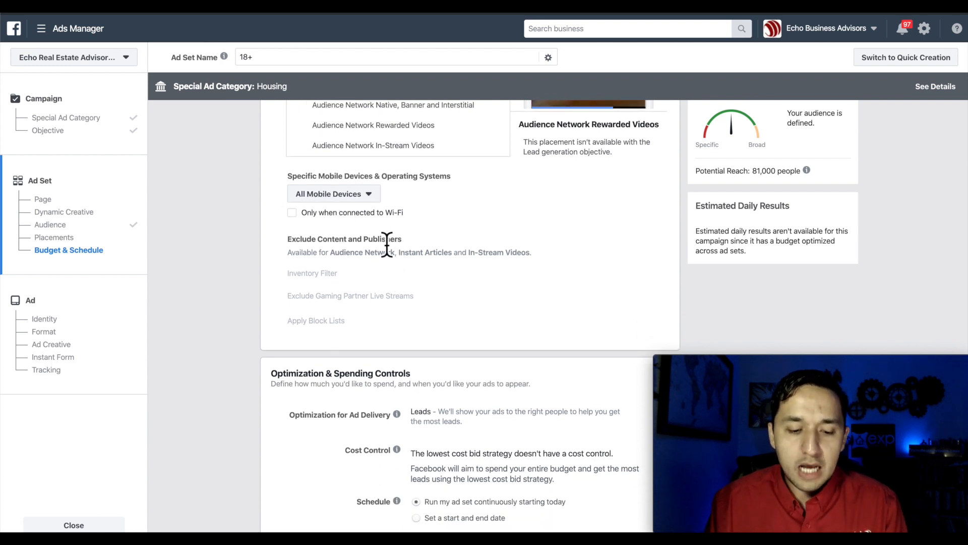
{"action": "scroll", "coordinate": [387, 245], "scroll_direction": "down", "scroll_amount": 2}
{"action": "scroll", "coordinate": [387, 241], "scroll_direction": "down", "scroll_amount": 2}
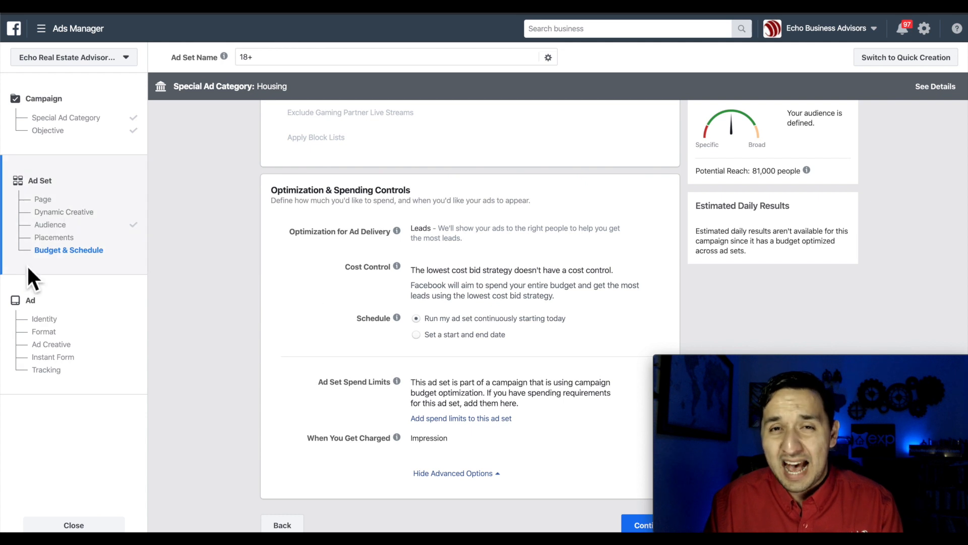
- Continue from the ad set to the ad setup page and look over its Carousel format
{"action": "left_click", "coordinate": [637, 525]}
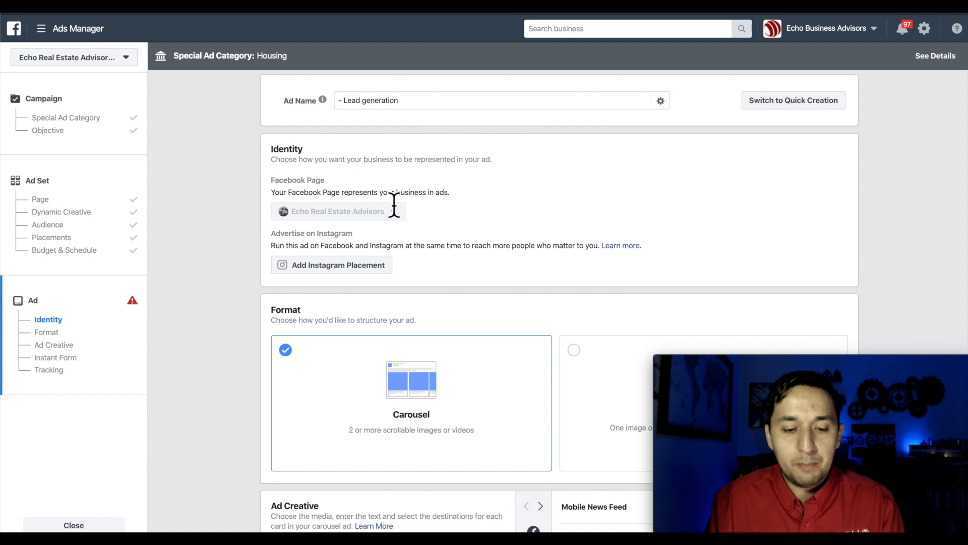
{"action": "scroll", "coordinate": [247, 162], "scroll_direction": "down", "scroll_amount": 2}
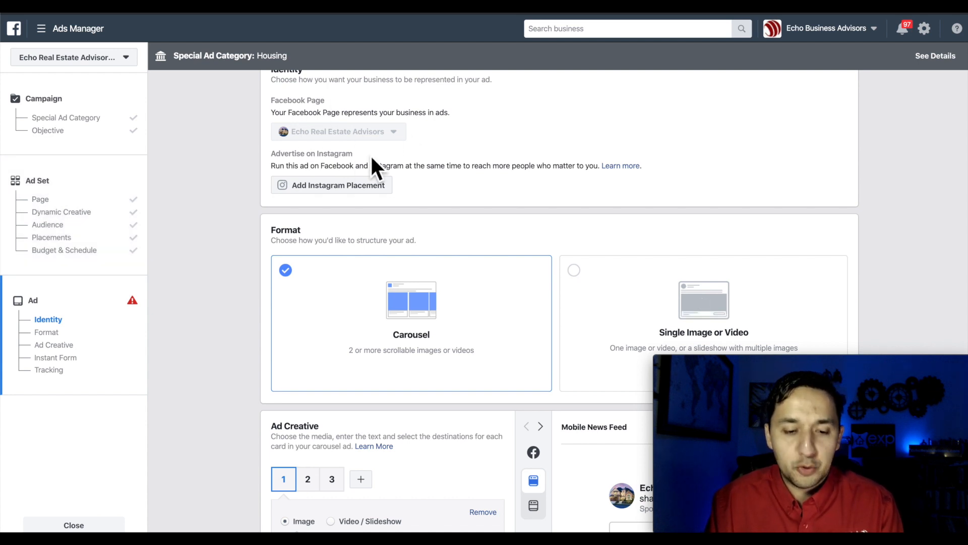
{"action": "scroll", "coordinate": [302, 190], "scroll_direction": "down", "scroll_amount": 1}
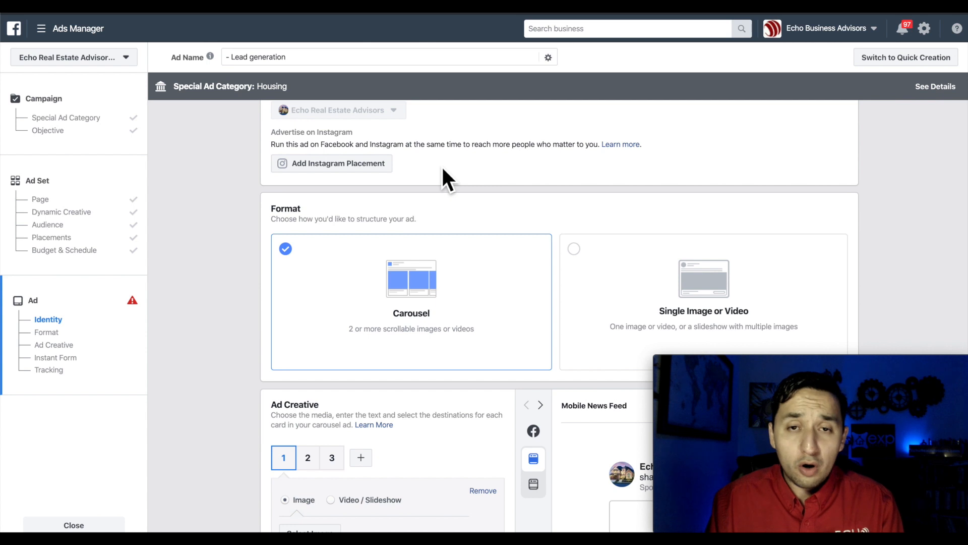
{"action": "scroll", "coordinate": [443, 170], "scroll_direction": "up", "scroll_amount": 1}
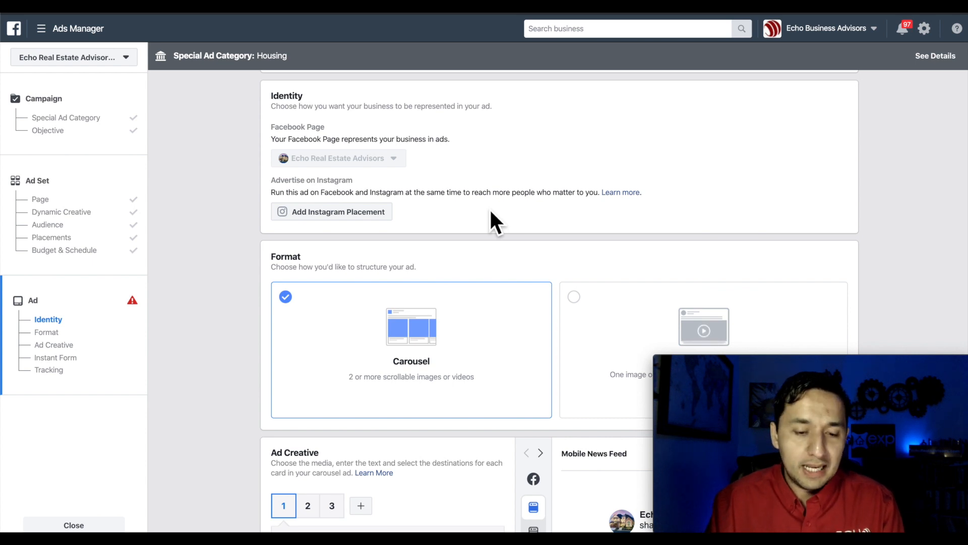
{"action": "scroll", "coordinate": [490, 211], "scroll_direction": "down", "scroll_amount": 1}
- Add carousel cards 4 and 5 in Ad Creative
{"action": "scroll", "coordinate": [492, 212], "scroll_direction": "down", "scroll_amount": 1}
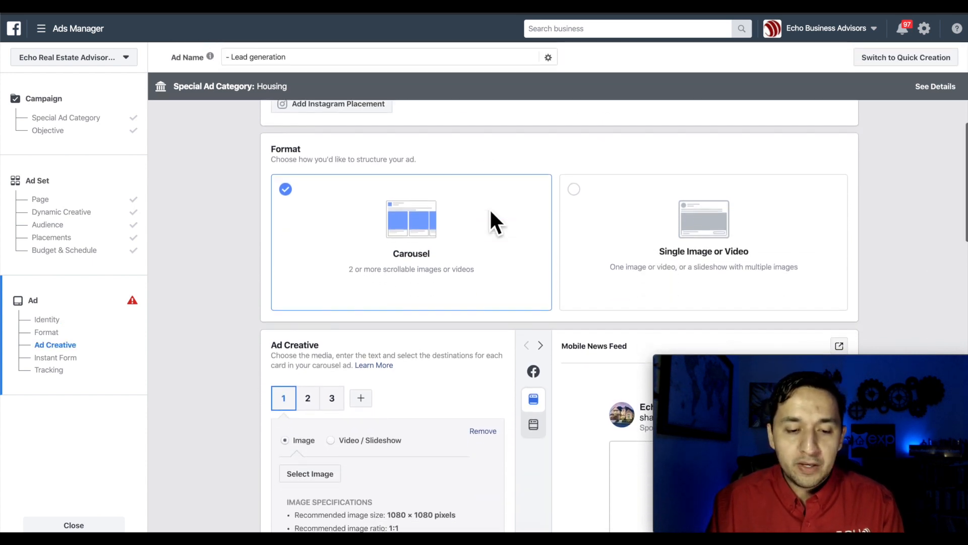
{"action": "scroll", "coordinate": [485, 214], "scroll_direction": "down", "scroll_amount": 1}
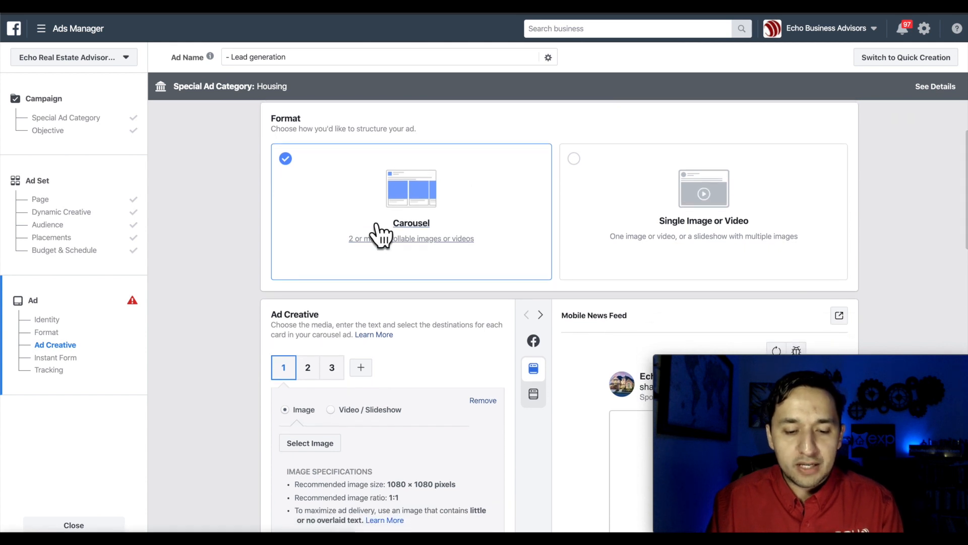
{"action": "scroll", "coordinate": [404, 303], "scroll_direction": "down", "scroll_amount": 1}
{"action": "scroll", "coordinate": [402, 298], "scroll_direction": "down", "scroll_amount": 2}
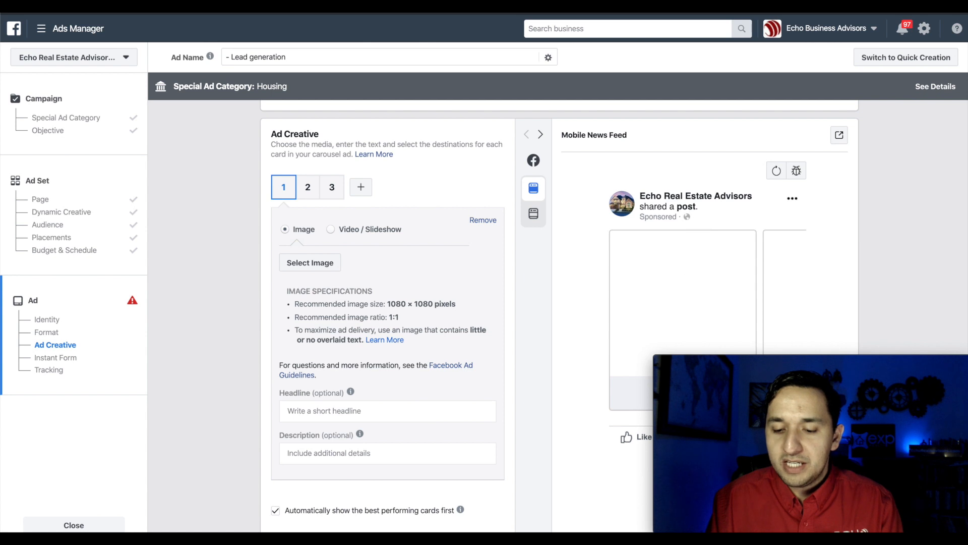
{"action": "scroll", "coordinate": [436, 172], "scroll_direction": "up", "scroll_amount": 1}
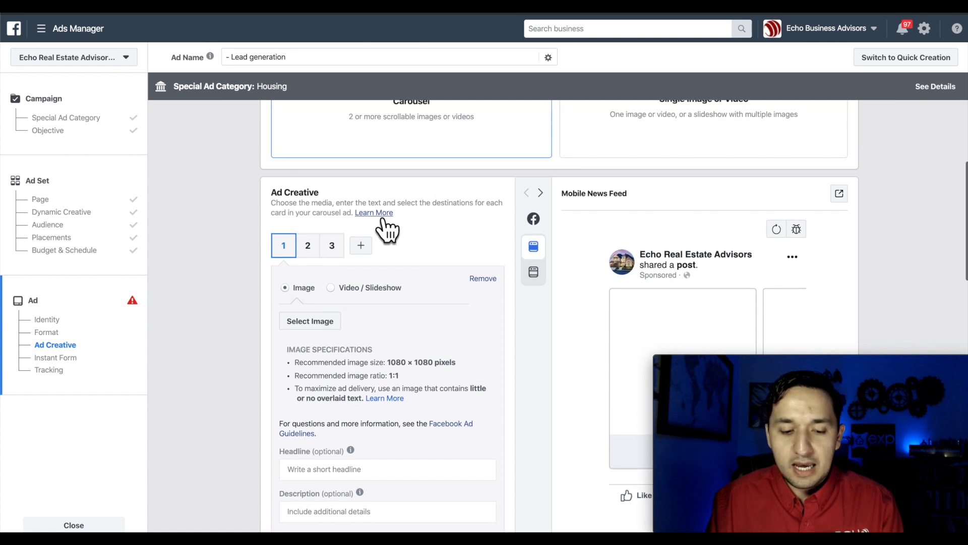
{"action": "left_click", "coordinate": [361, 245]}
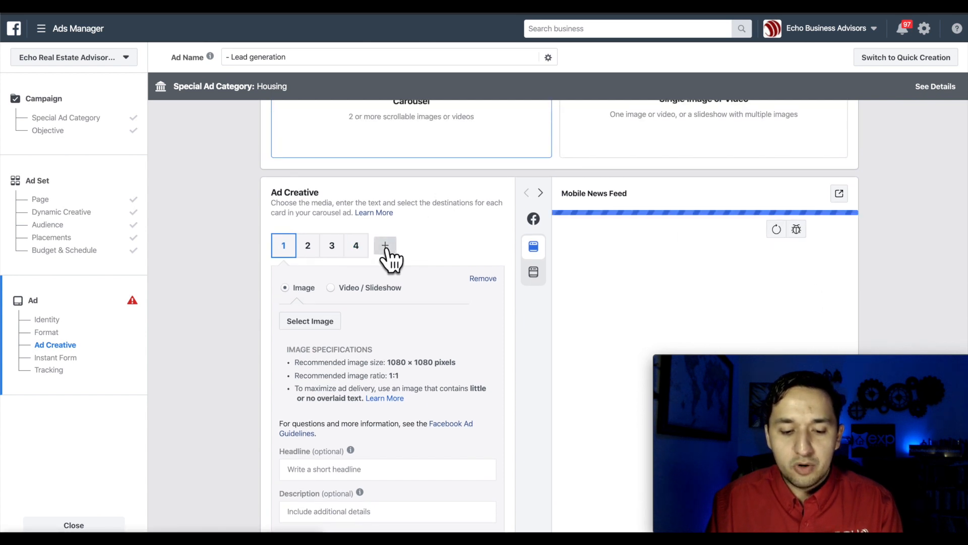
{"action": "left_click", "coordinate": [385, 247]}
- Look through the first card's headline and description fields, then the second card
{"action": "scroll", "coordinate": [397, 252], "scroll_direction": "up", "scroll_amount": 4}
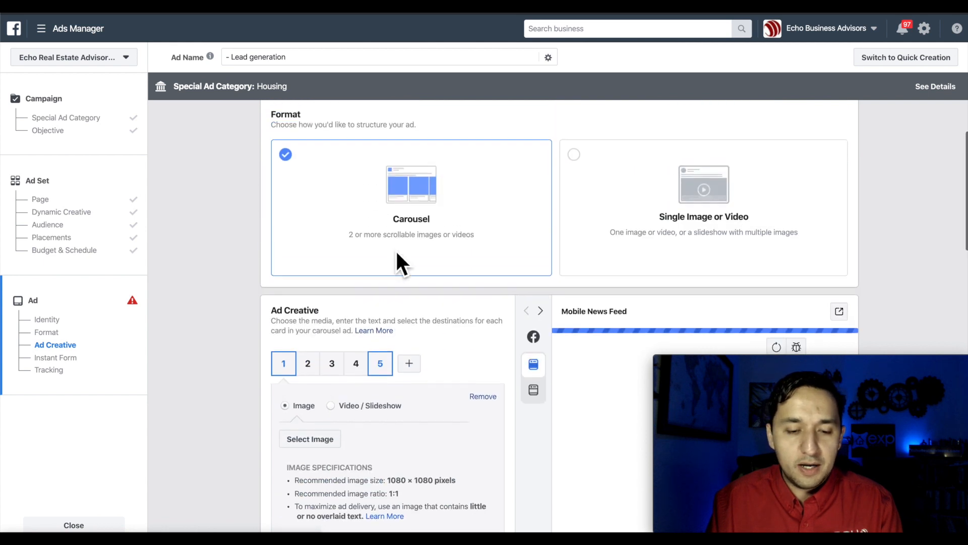
{"action": "scroll", "coordinate": [396, 259], "scroll_direction": "down", "scroll_amount": 2}
{"action": "scroll", "coordinate": [396, 259], "scroll_direction": "down", "scroll_amount": 3}
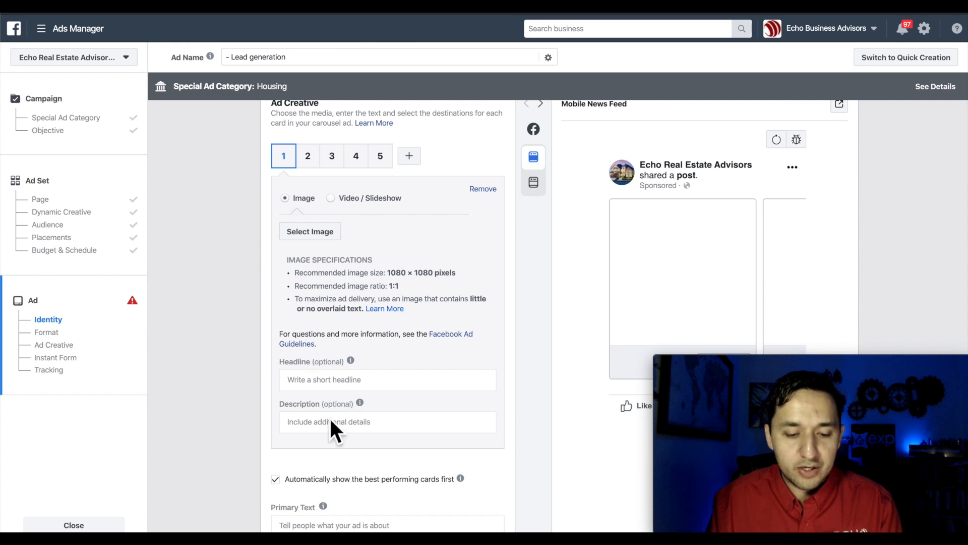
{"action": "left_click", "coordinate": [317, 388]}
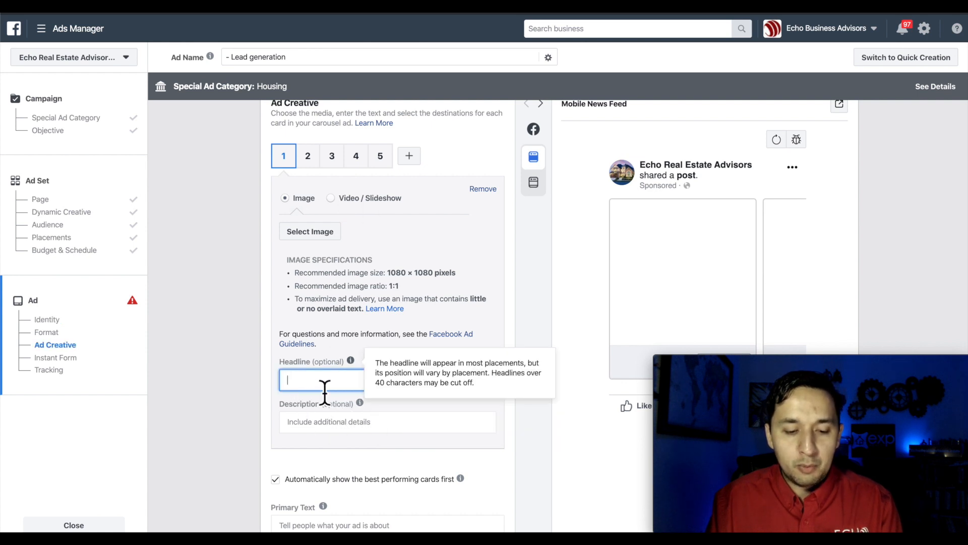
{"action": "left_click", "coordinate": [296, 424]}
{"action": "scroll", "coordinate": [314, 366], "scroll_direction": "up", "scroll_amount": 2}
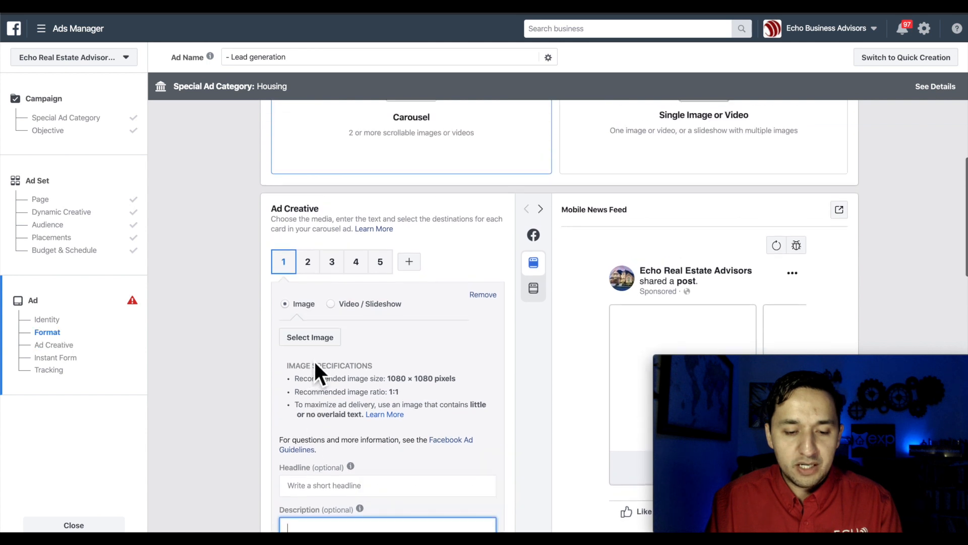
{"action": "left_click", "coordinate": [315, 271]}
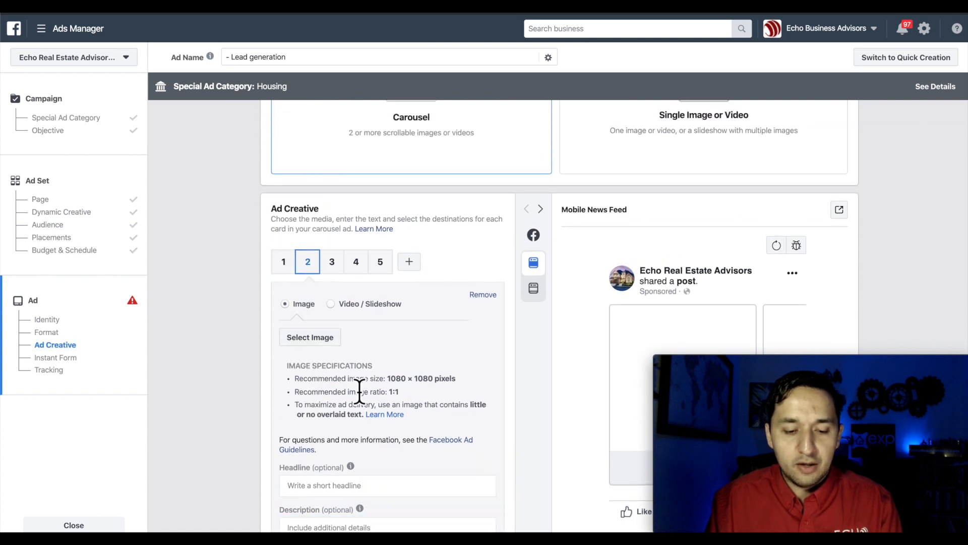
{"action": "scroll", "coordinate": [359, 391], "scroll_direction": "down", "scroll_amount": 3}
{"action": "scroll", "coordinate": [359, 389], "scroll_direction": "up", "scroll_amount": 1}
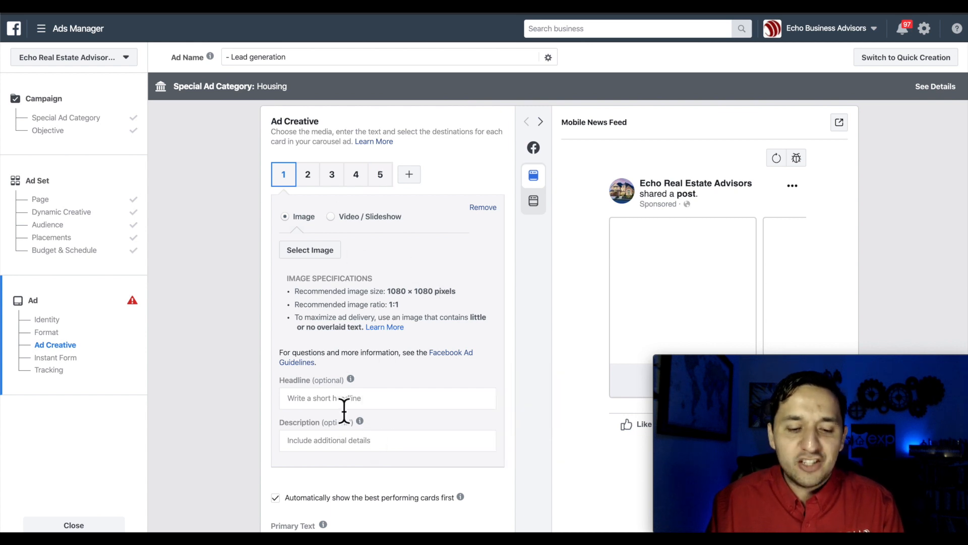
{"action": "scroll", "coordinate": [344, 411], "scroll_direction": "up", "scroll_amount": 1}
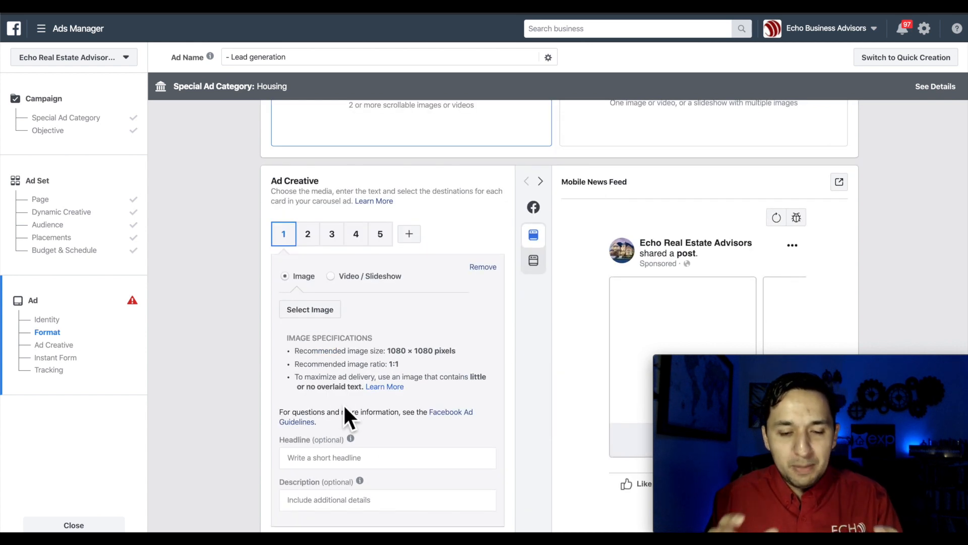
{"action": "scroll", "coordinate": [344, 406], "scroll_direction": "up", "scroll_amount": 2}
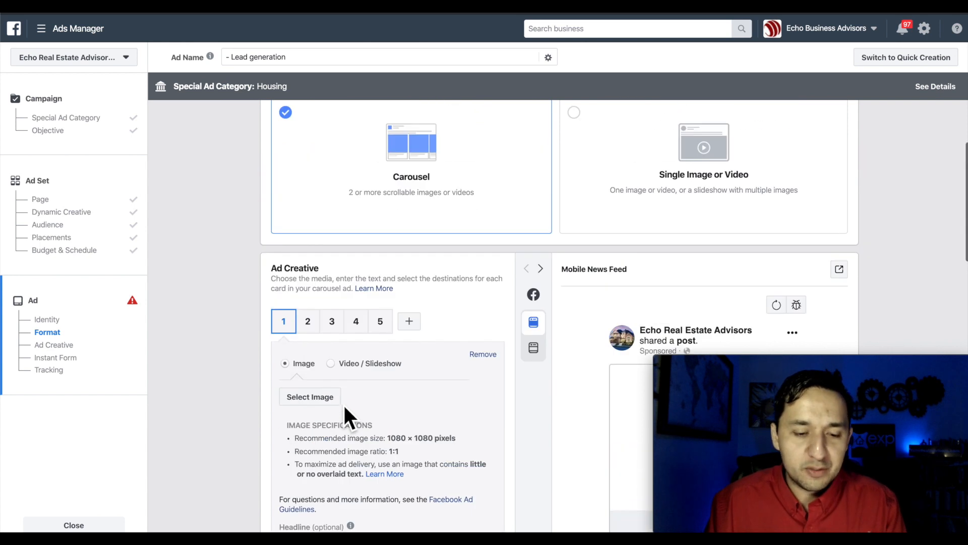
{"action": "scroll", "coordinate": [336, 239], "scroll_direction": "up", "scroll_amount": 2}
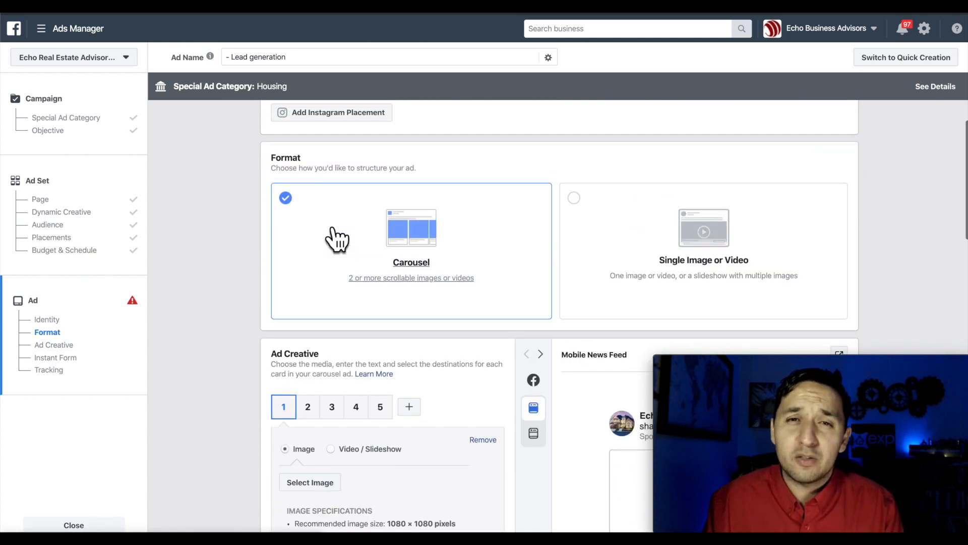
- Switch to Single Image or Video, remove the preloaded 1280×720 image, and show Add Media options
{"action": "left_click", "coordinate": [574, 198]}
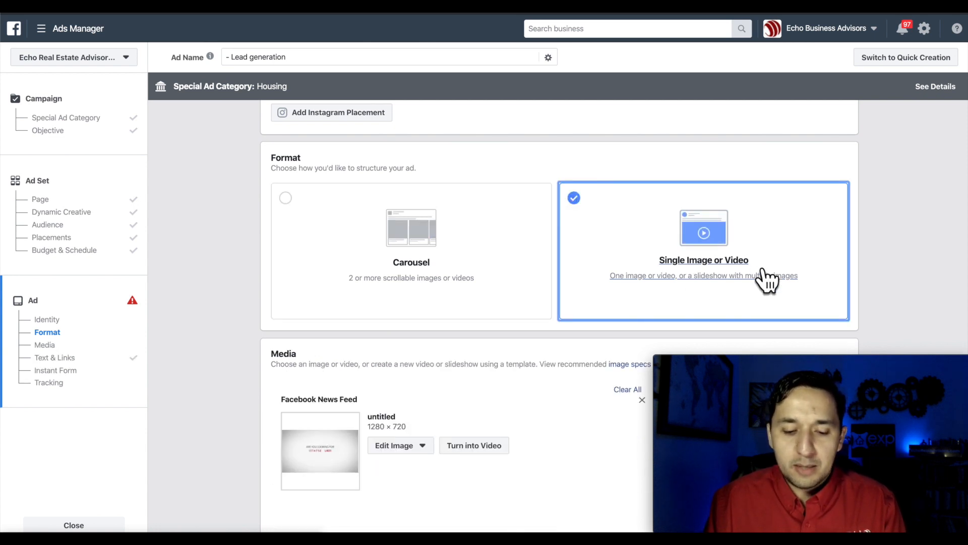
{"action": "scroll", "coordinate": [766, 279], "scroll_direction": "down", "scroll_amount": 3}
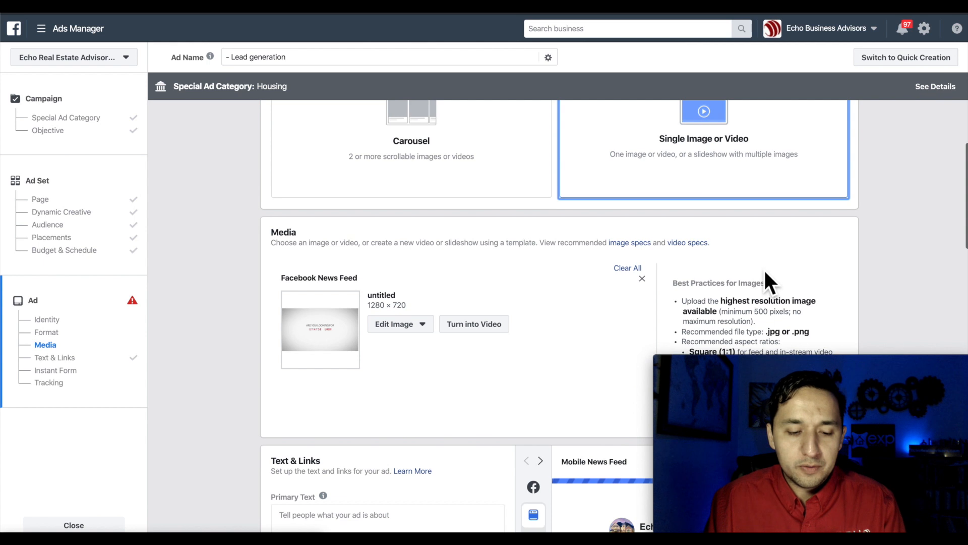
{"action": "left_click", "coordinate": [632, 268]}
{"action": "left_click", "coordinate": [339, 279]}
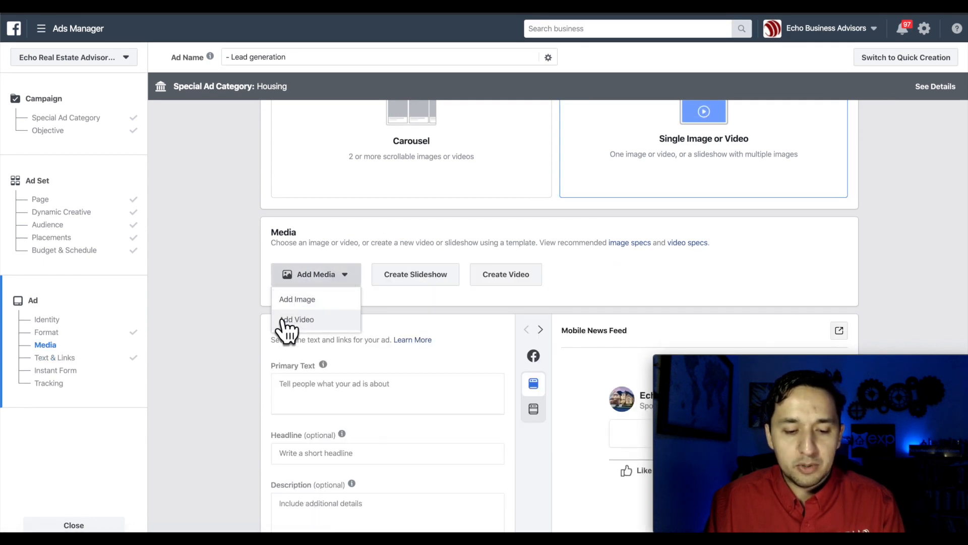
{"action": "left_click", "coordinate": [425, 275]}
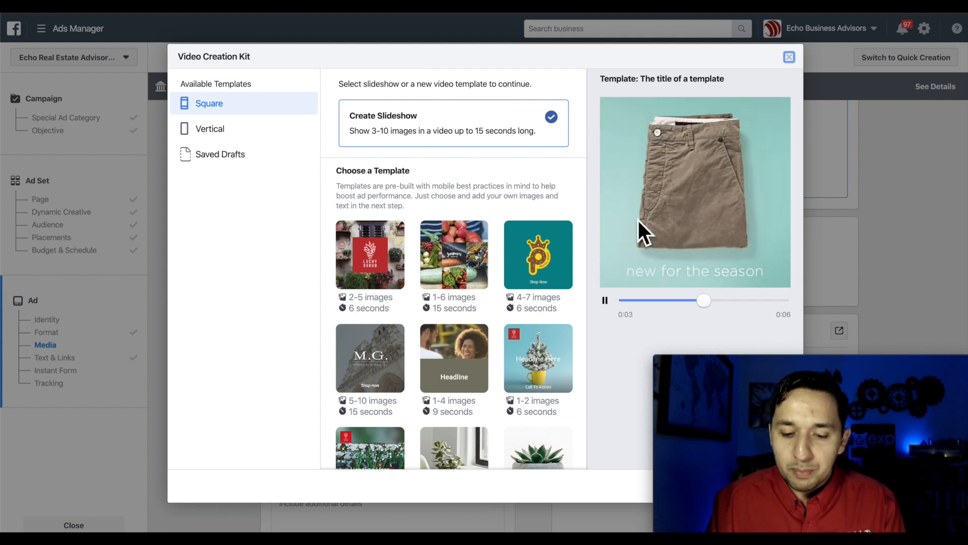
{"action": "left_click", "coordinate": [530, 277]}
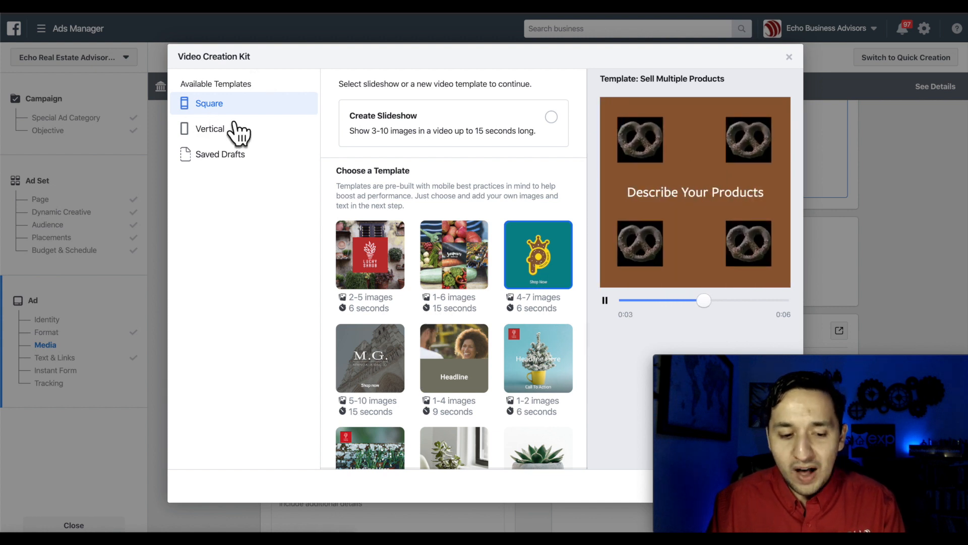
{"action": "left_click", "coordinate": [212, 129]}
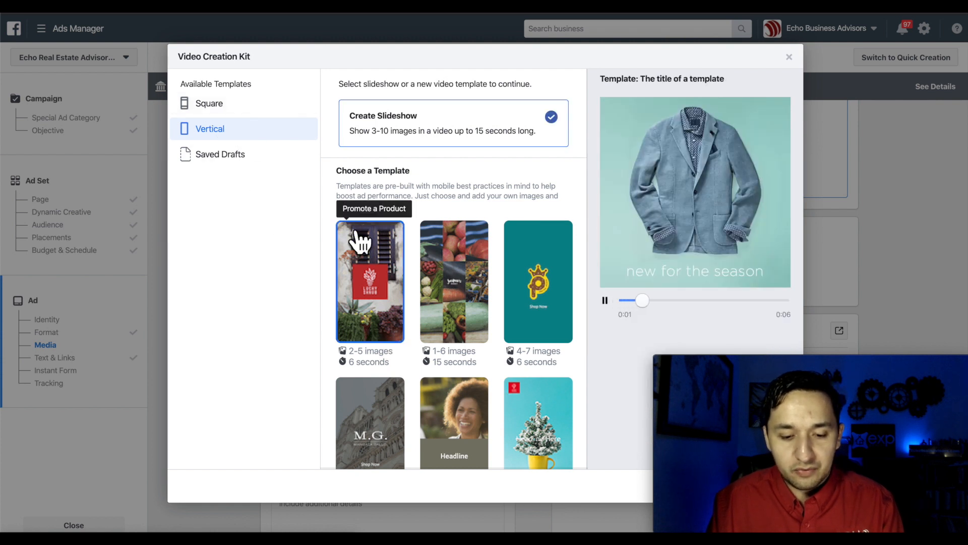
{"action": "left_click", "coordinate": [213, 110]}
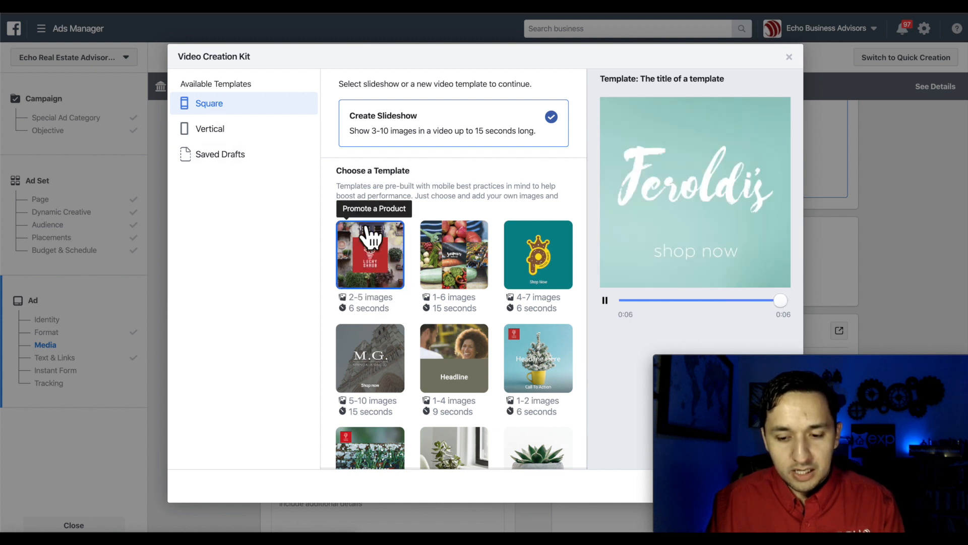
{"action": "left_click", "coordinate": [202, 135]}
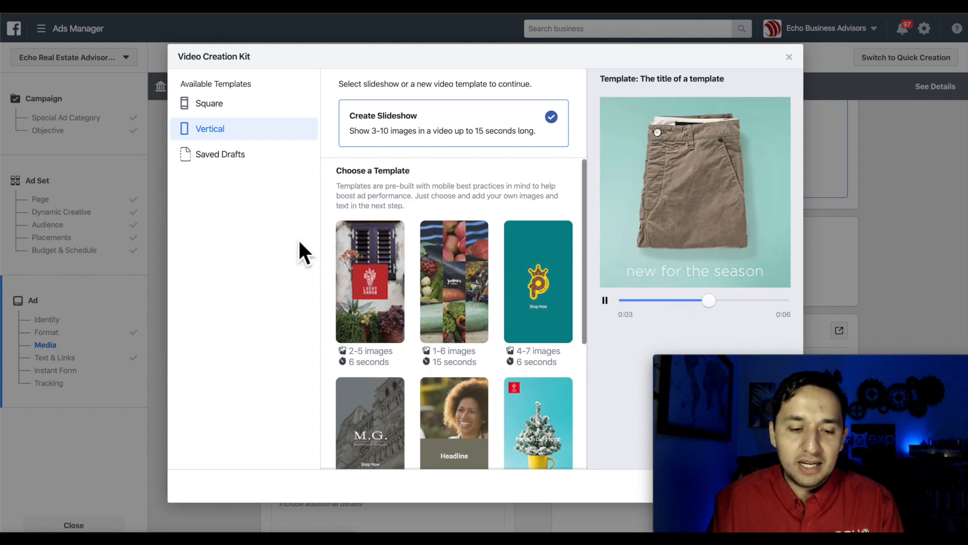
{"action": "left_click", "coordinate": [211, 105]}
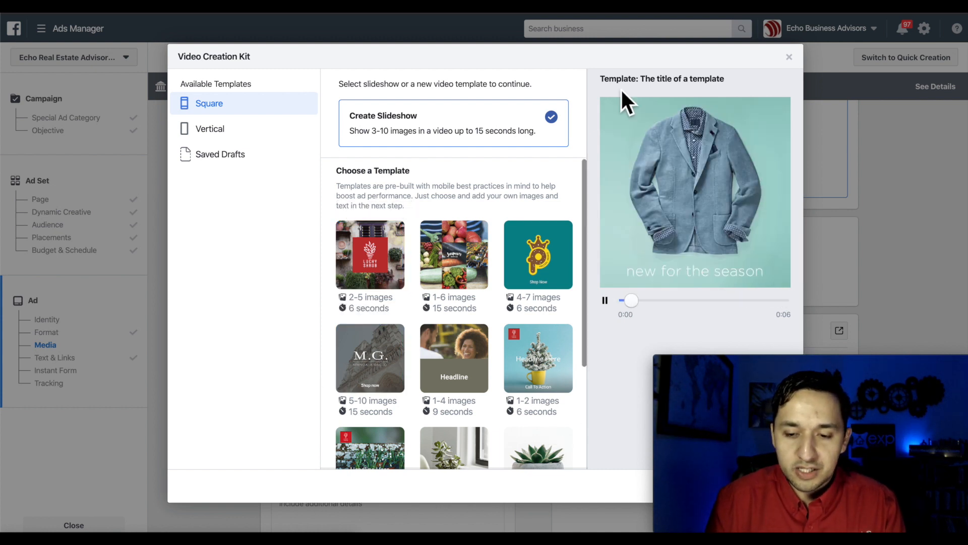
{"action": "left_click", "coordinate": [788, 57]}
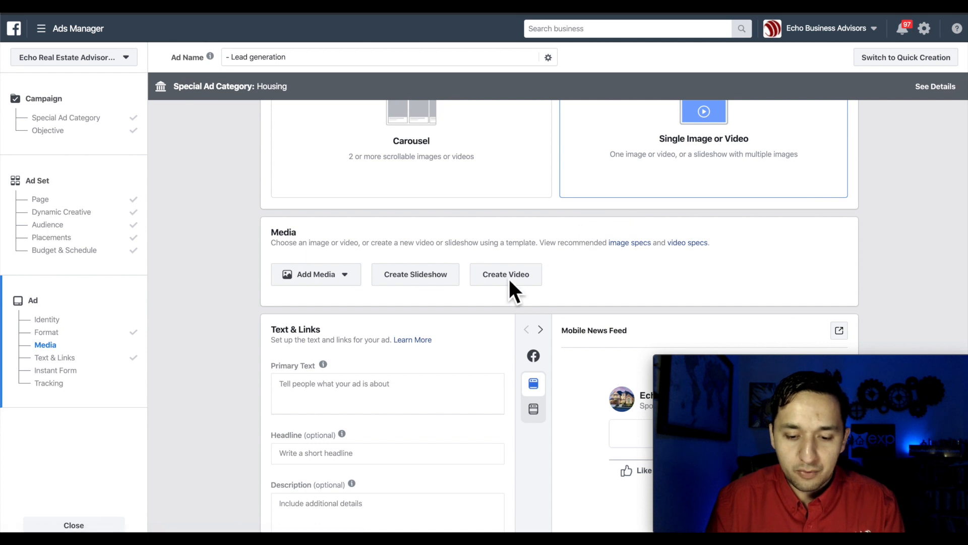
{"action": "left_click", "coordinate": [489, 283]}
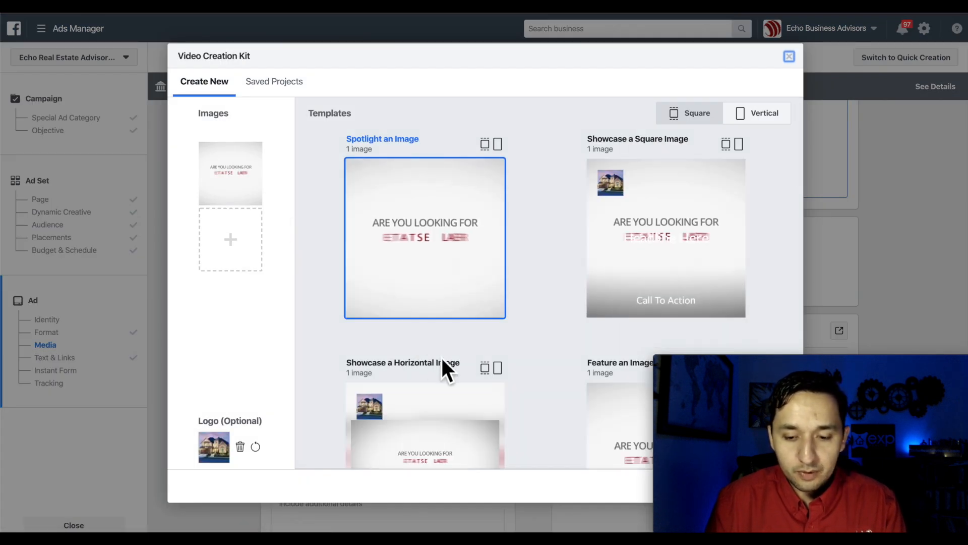
{"action": "scroll", "coordinate": [520, 261], "scroll_direction": "down", "scroll_amount": 3}
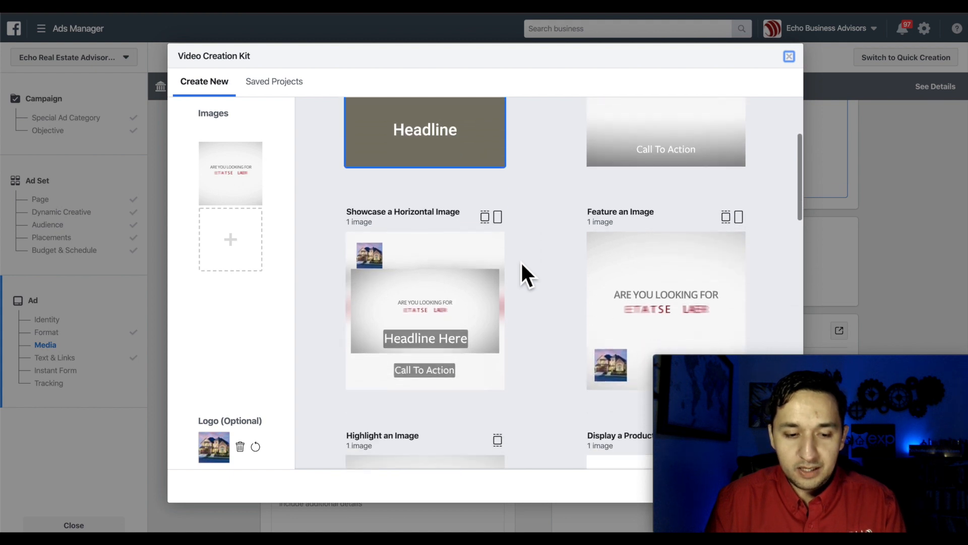
{"action": "scroll", "coordinate": [521, 263], "scroll_direction": "down", "scroll_amount": 6}
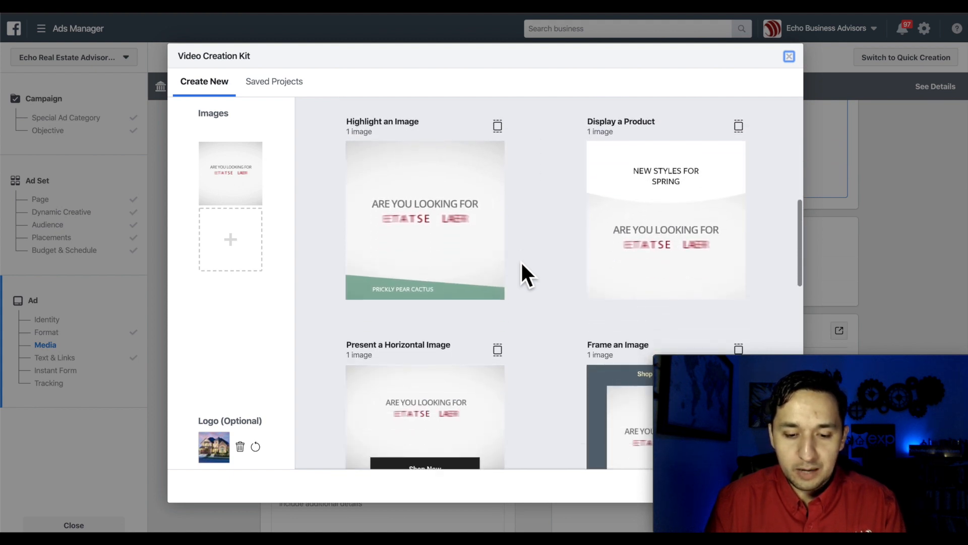
{"action": "scroll", "coordinate": [432, 285], "scroll_direction": "down", "scroll_amount": 5}
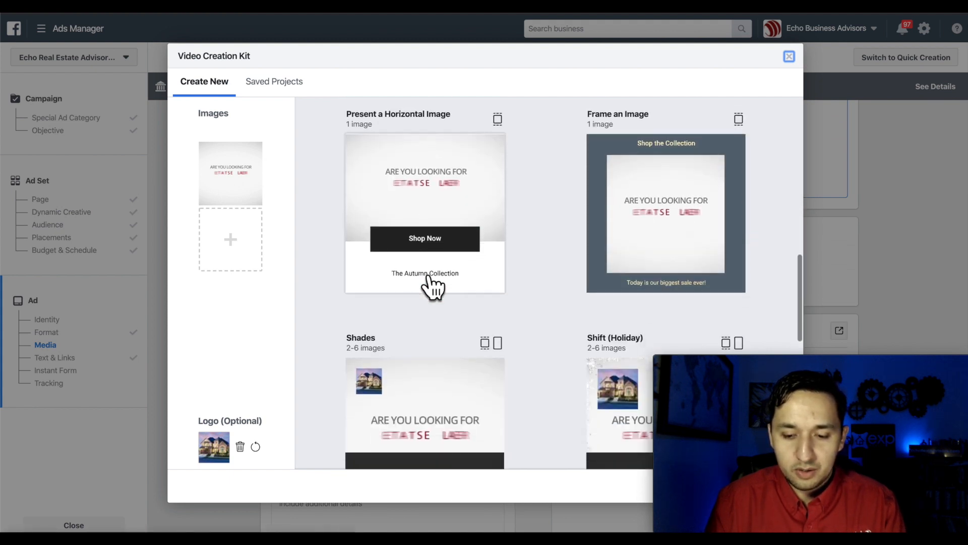
{"action": "scroll", "coordinate": [429, 277], "scroll_direction": "down", "scroll_amount": 3}
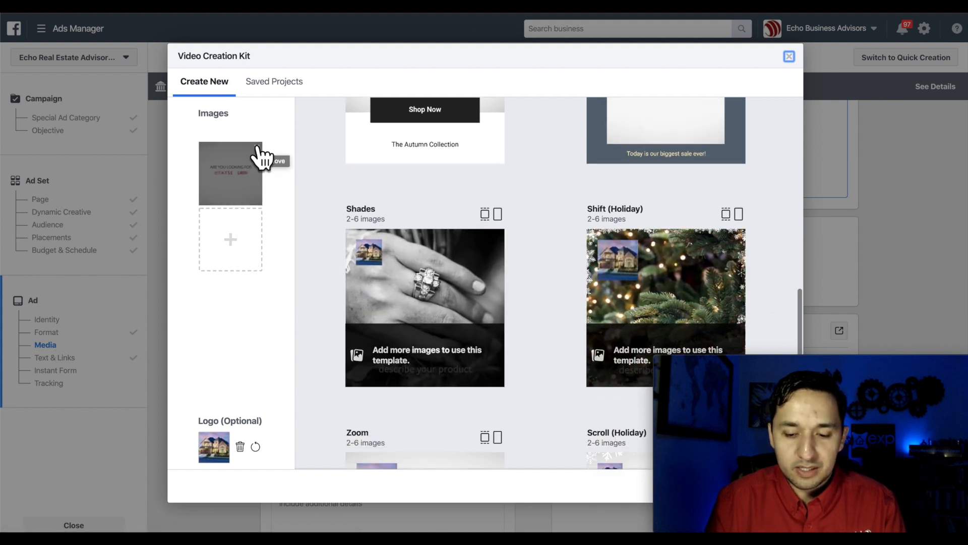
{"action": "left_click", "coordinate": [258, 152]}
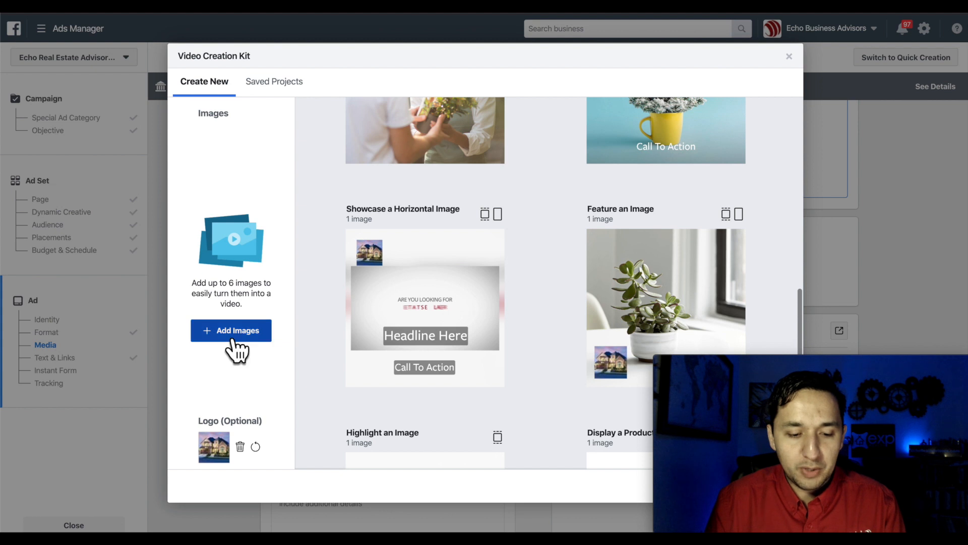
{"action": "scroll", "coordinate": [404, 346], "scroll_direction": "down", "scroll_amount": 3}
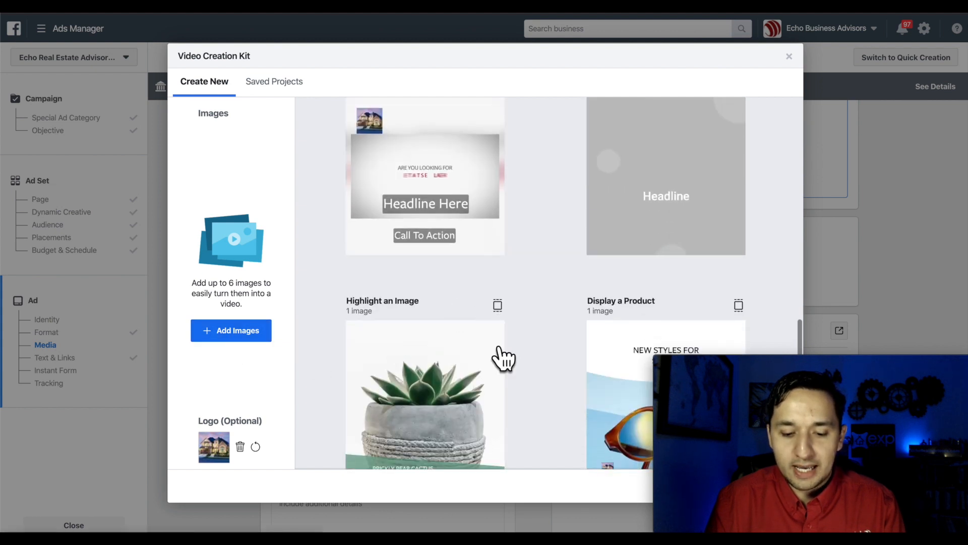
{"action": "scroll", "coordinate": [624, 186], "scroll_direction": "down", "scroll_amount": 3}
{"action": "scroll", "coordinate": [630, 176], "scroll_direction": "up", "scroll_amount": 3}
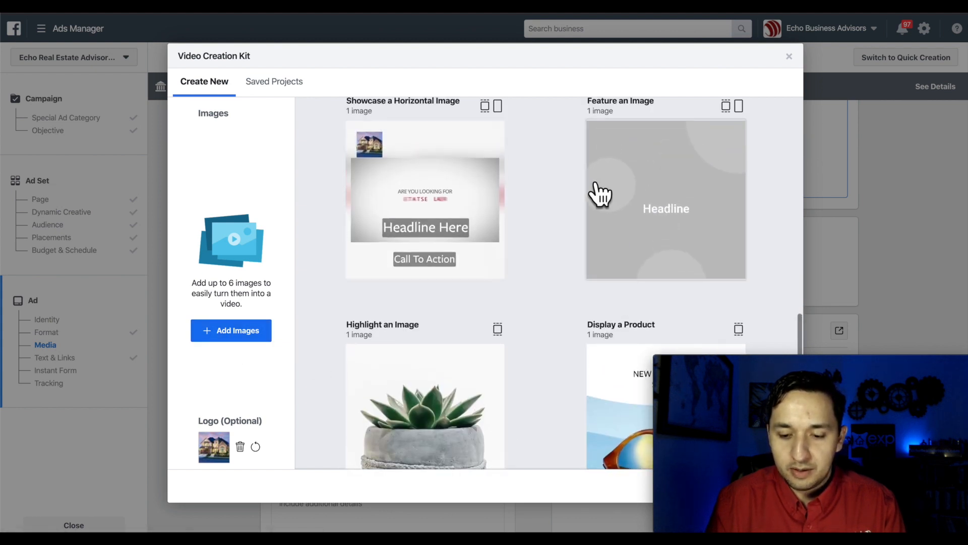
{"action": "scroll", "coordinate": [523, 275], "scroll_direction": "down", "scroll_amount": 5}
{"action": "scroll", "coordinate": [522, 275], "scroll_direction": "down", "scroll_amount": 2}
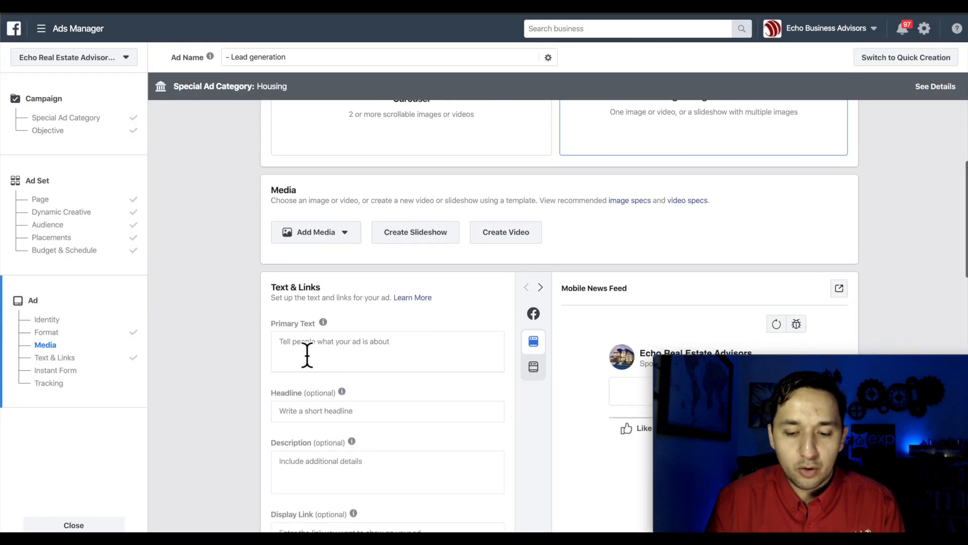
{"action": "left_click", "coordinate": [319, 237]}
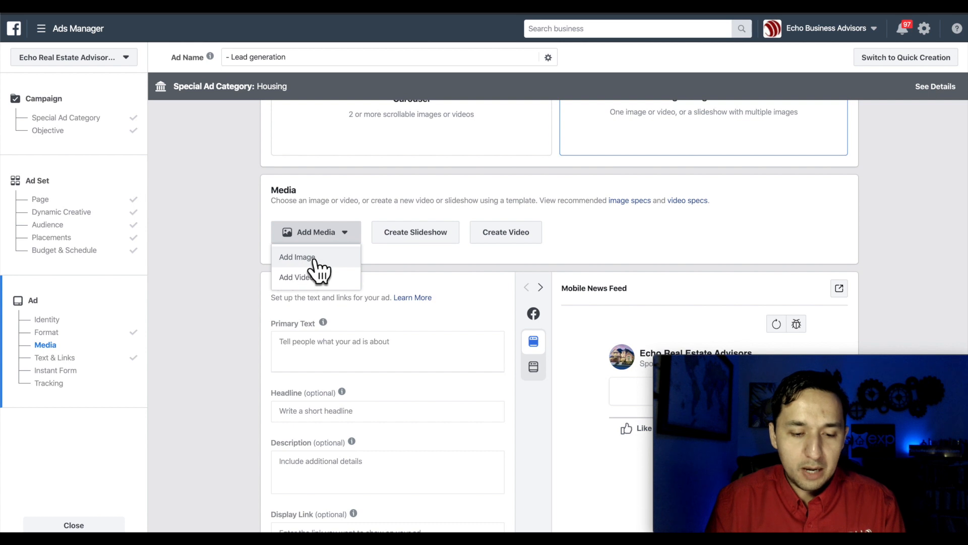
{"action": "left_click", "coordinate": [313, 258]}
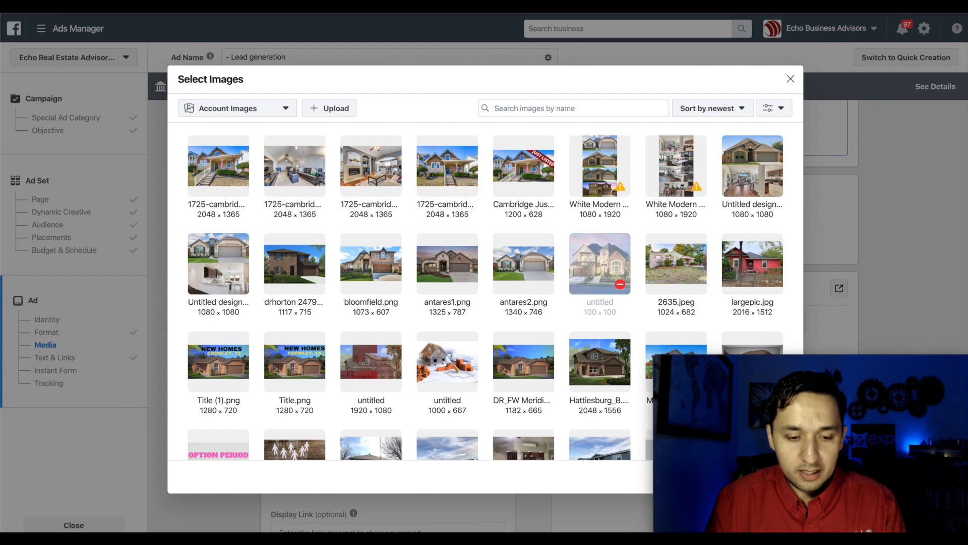
{"action": "left_click", "coordinate": [227, 188]}
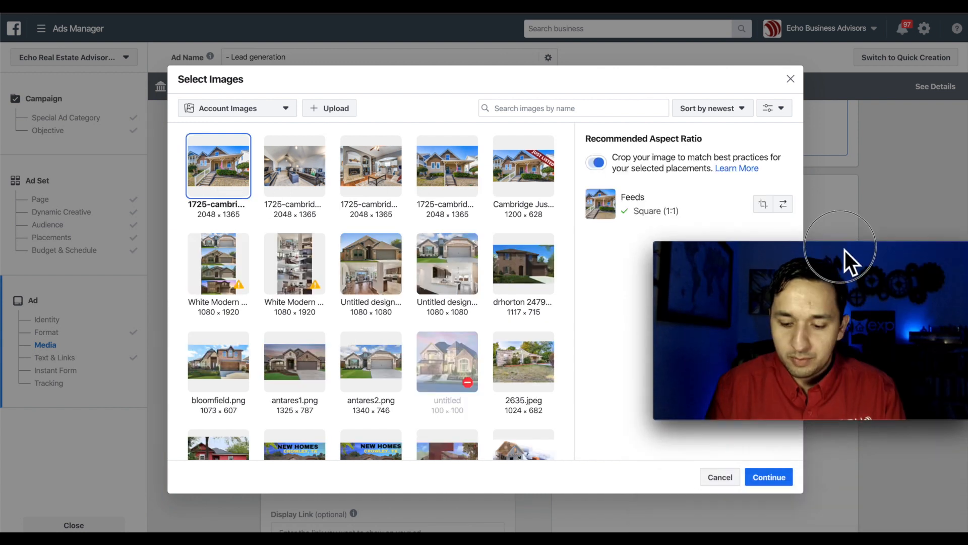
{"action": "left_click", "coordinate": [767, 475]}
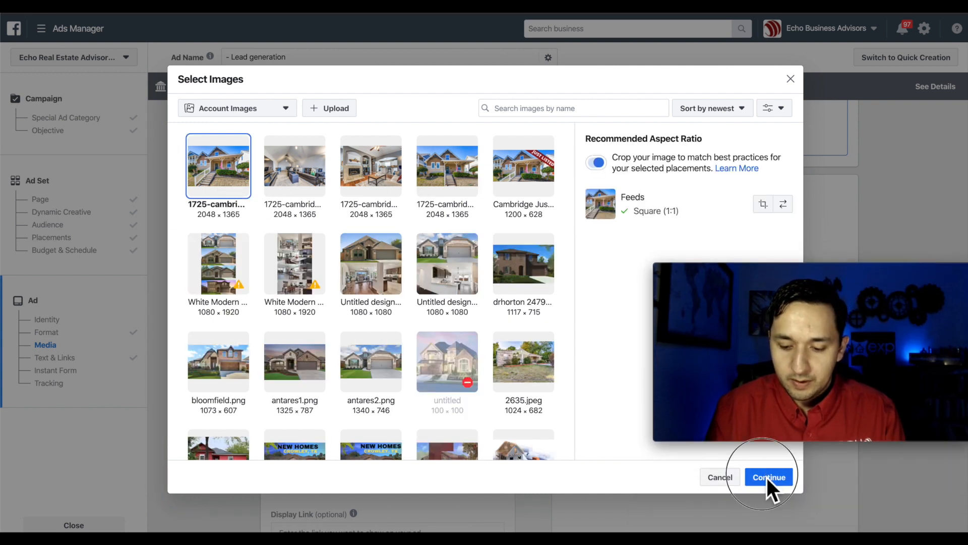
{"action": "left_click_drag", "start_coordinate": [874, 271], "coordinate": [876, 362]}
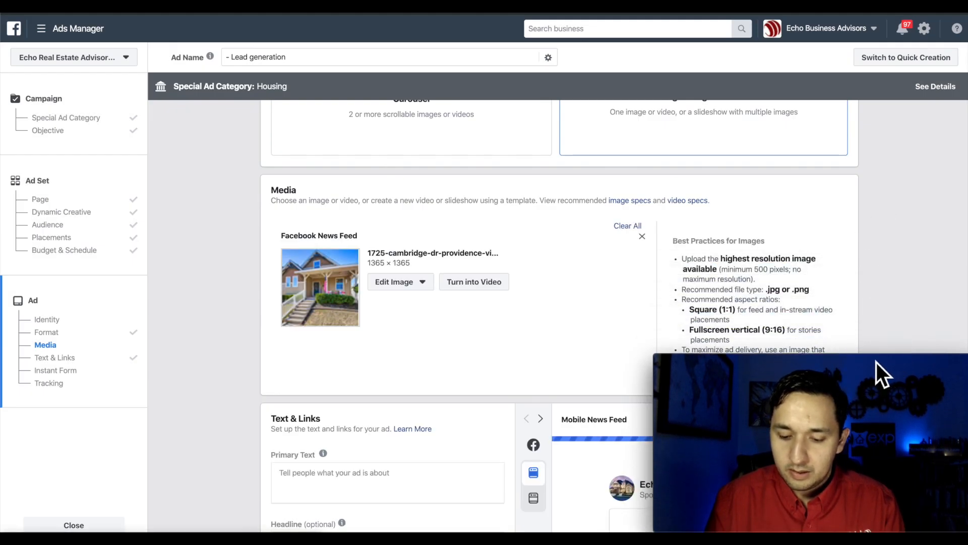
- Enter 'Buy This House' as the ad's primary text
{"action": "scroll", "coordinate": [876, 256], "scroll_direction": "down", "scroll_amount": 2}
{"action": "scroll", "coordinate": [876, 258], "scroll_direction": "down", "scroll_amount": 3}
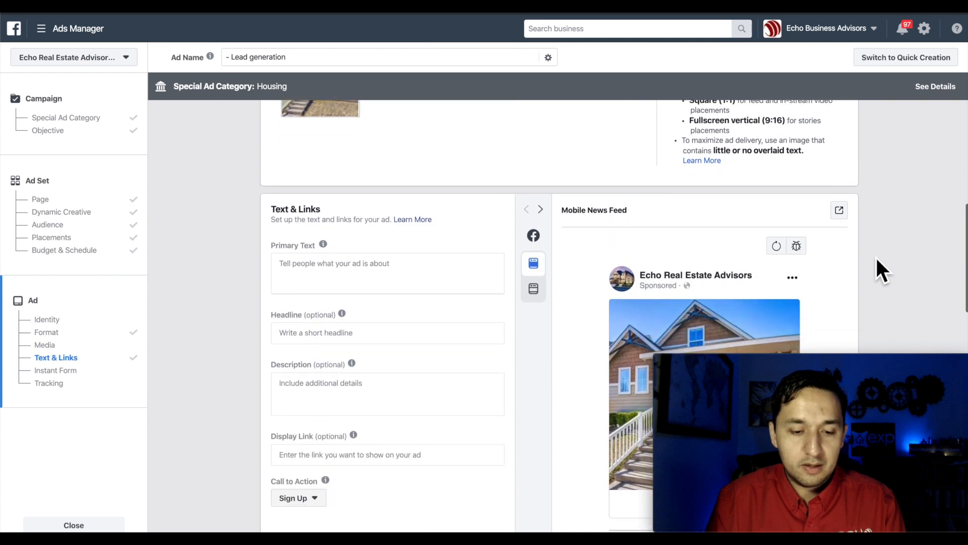
{"action": "scroll", "coordinate": [876, 258], "scroll_direction": "down", "scroll_amount": 1}
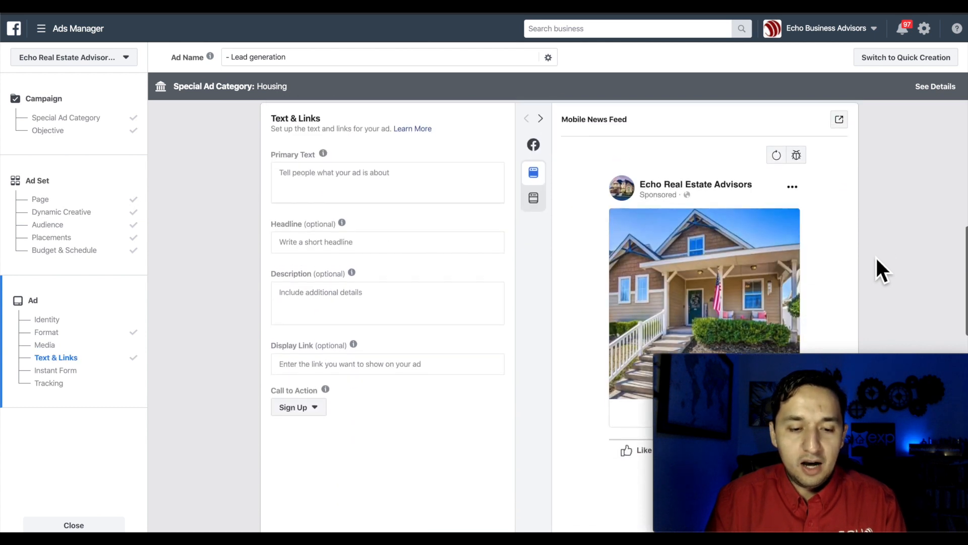
{"action": "left_click", "coordinate": [308, 191]}
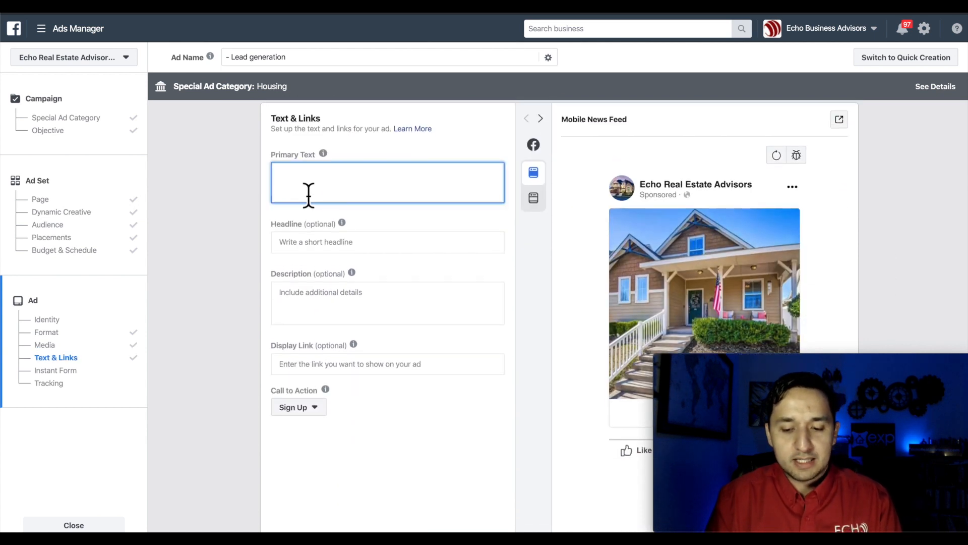
{"action": "type", "text": "Buy This h"}
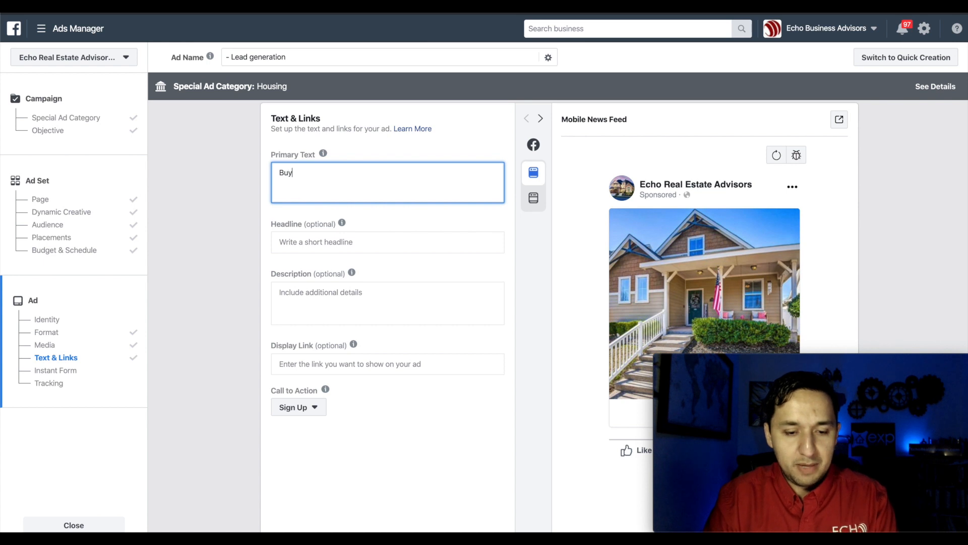
{"action": "key", "text": "BackSpace"}
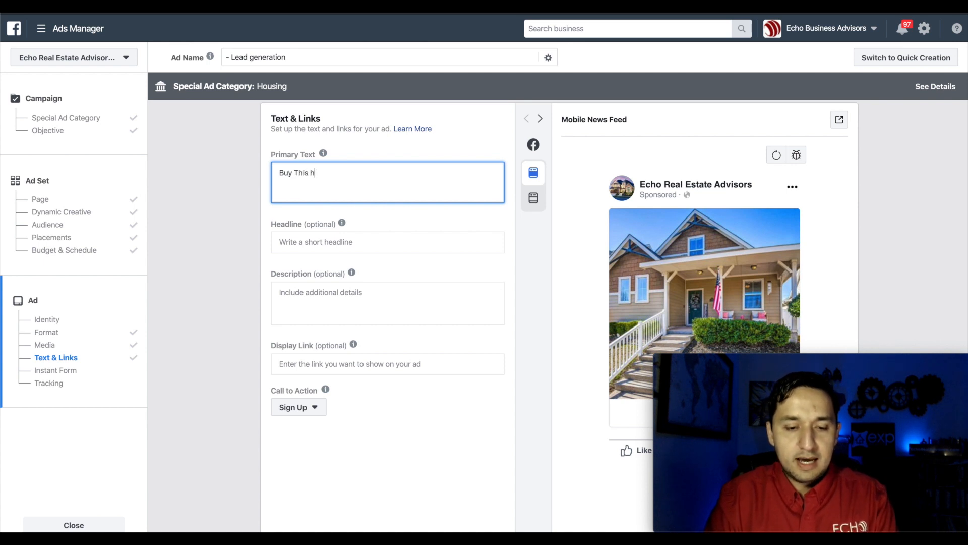
{"action": "type", "text": "House"}
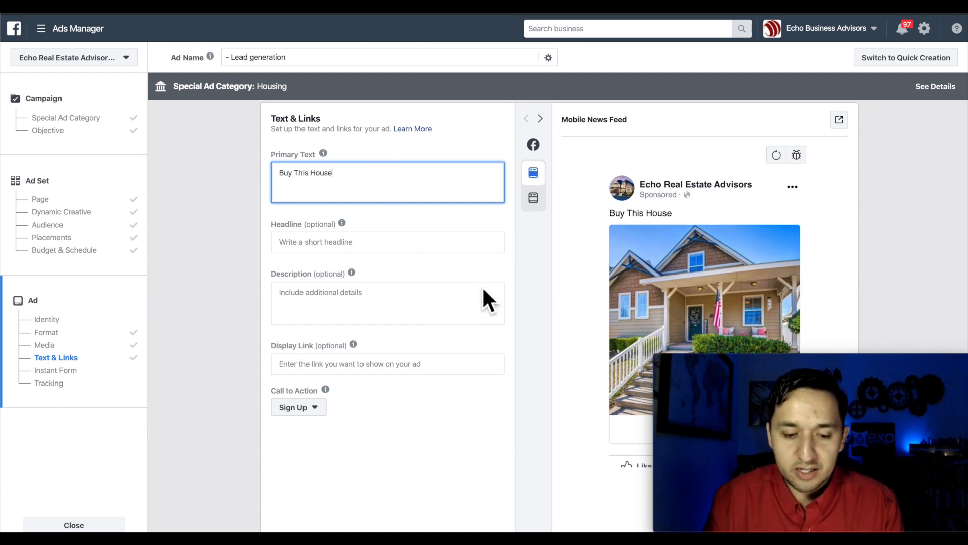
{"action": "left_click", "coordinate": [526, 315]}
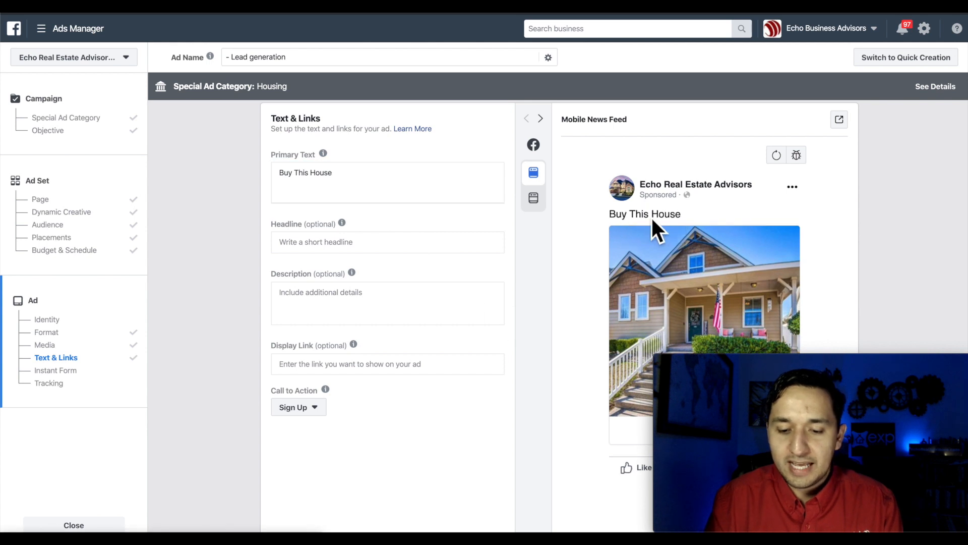
- Delete the blank lines and 'long form' line below 'Buy This House' in the primary text
{"action": "left_click", "coordinate": [384, 187]}
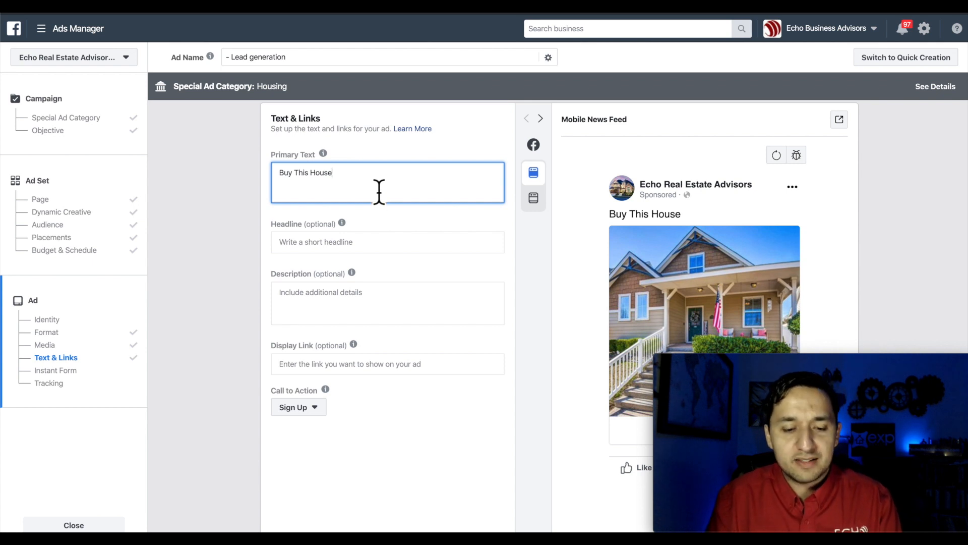
{"action": "key", "text": "Return"}
{"action": "key", "text": "Return"}
{"action": "key", "text": "Return"}
{"action": "key", "text": "Return"}
{"action": "key", "text": "Return"}
{"action": "key", "text": "Return"}
{"action": "key", "text": "Return"}
{"action": "key", "text": "Return"}
{"action": "key", "text": "Return"}
{"action": "key", "text": "Return"}
{"action": "key", "text": "Return"}
{"action": "key", "text": "Return"}
{"action": "key", "text": "Return"}
{"action": "key", "text": "Return"}
{"action": "key", "text": "Return"}
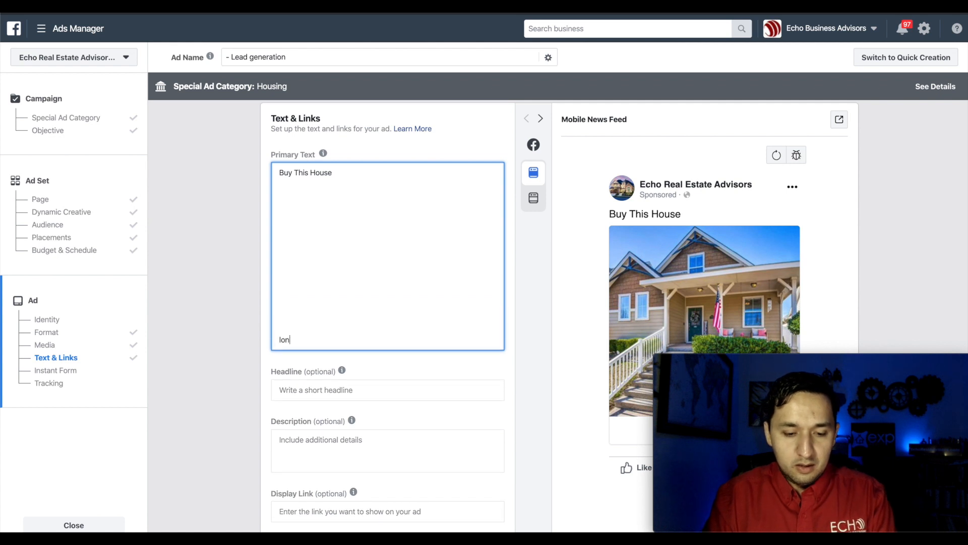
{"action": "left_click", "coordinate": [516, 338]}
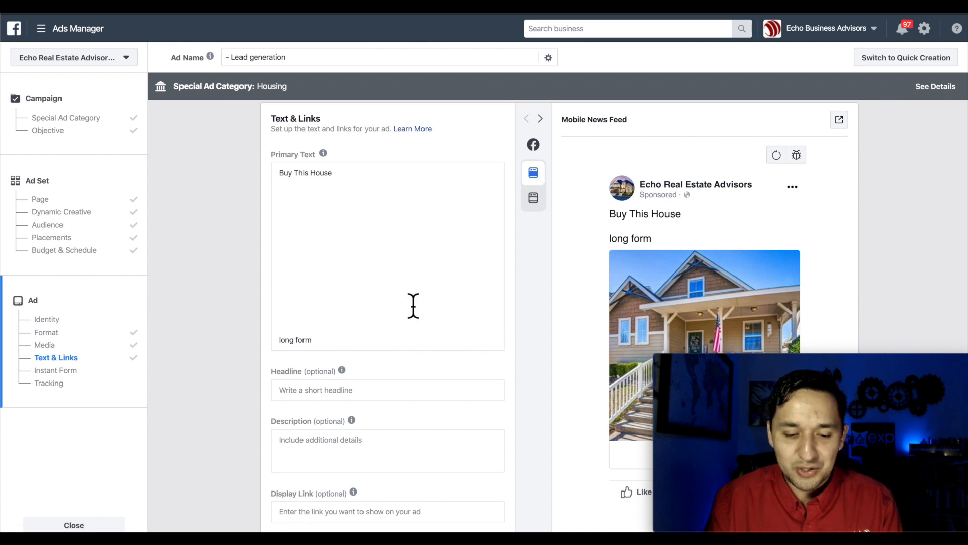
{"action": "left_click", "coordinate": [343, 344]}
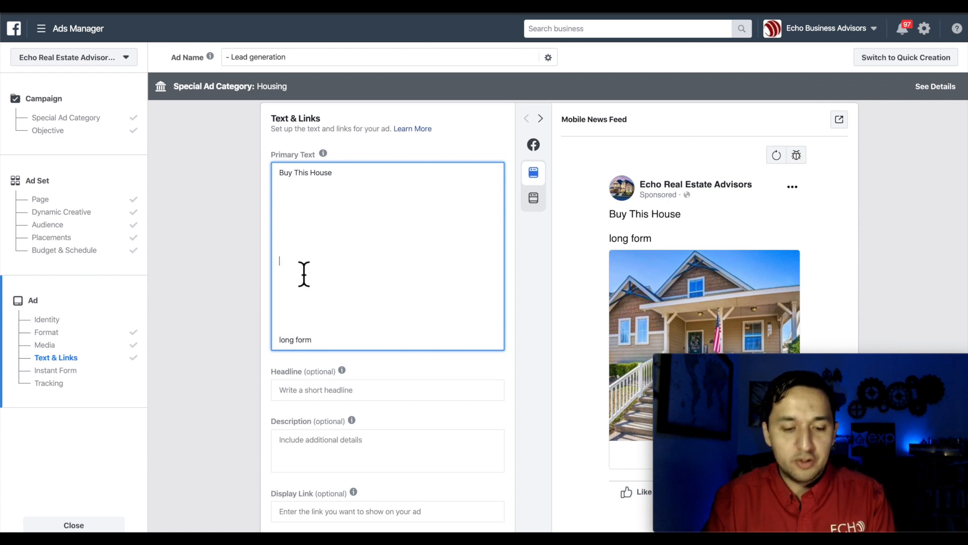
{"action": "left_click", "coordinate": [322, 342]}
{"action": "left_click_drag", "start_coordinate": [325, 348], "coordinate": [275, 206]}
{"action": "key", "text": "BackSpace"}
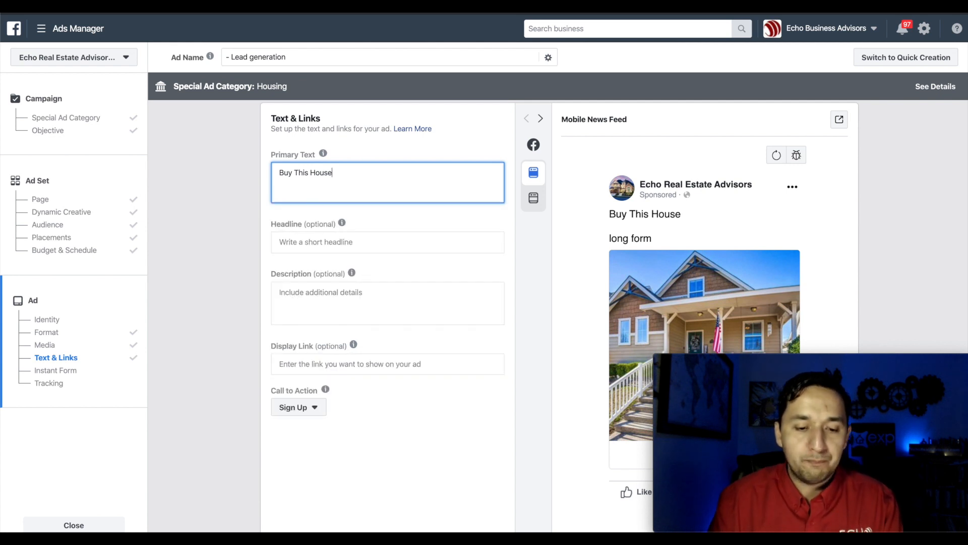
- Enter 'Headline' in the headline field and 'Description' in the description field
{"action": "left_click", "coordinate": [299, 248]}
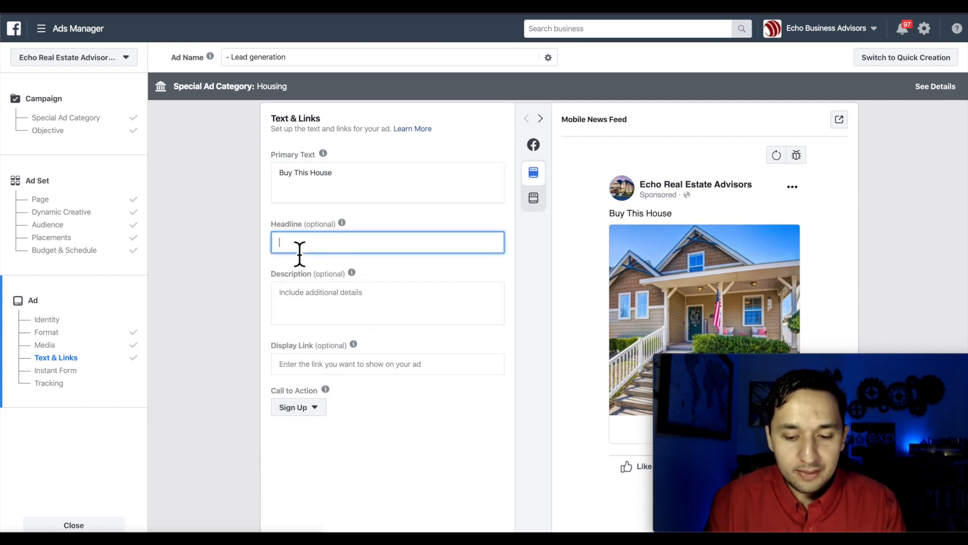
{"action": "type", "text": "Headline"}
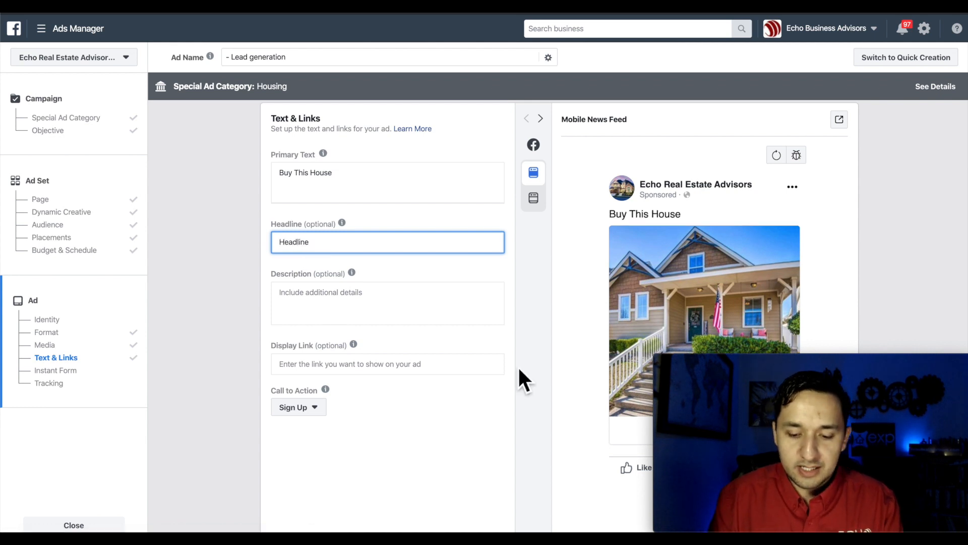
{"action": "scroll", "coordinate": [619, 327], "scroll_direction": "down", "scroll_amount": 5}
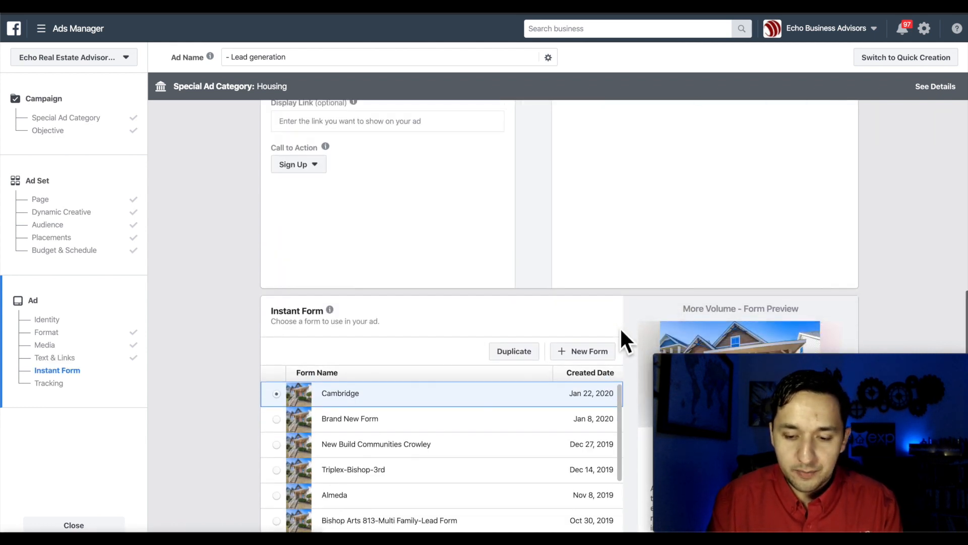
{"action": "scroll", "coordinate": [638, 313], "scroll_direction": "up", "scroll_amount": 3}
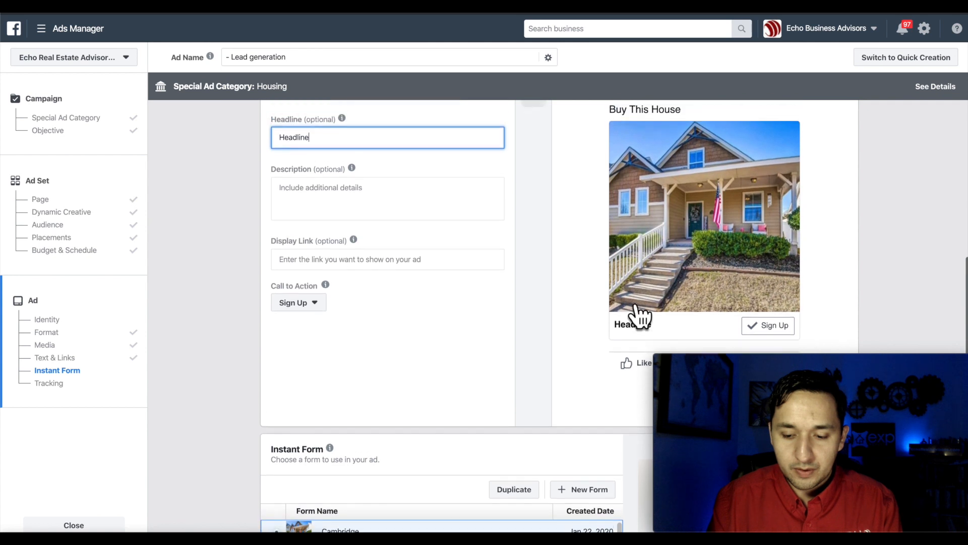
{"action": "left_click", "coordinate": [385, 254]}
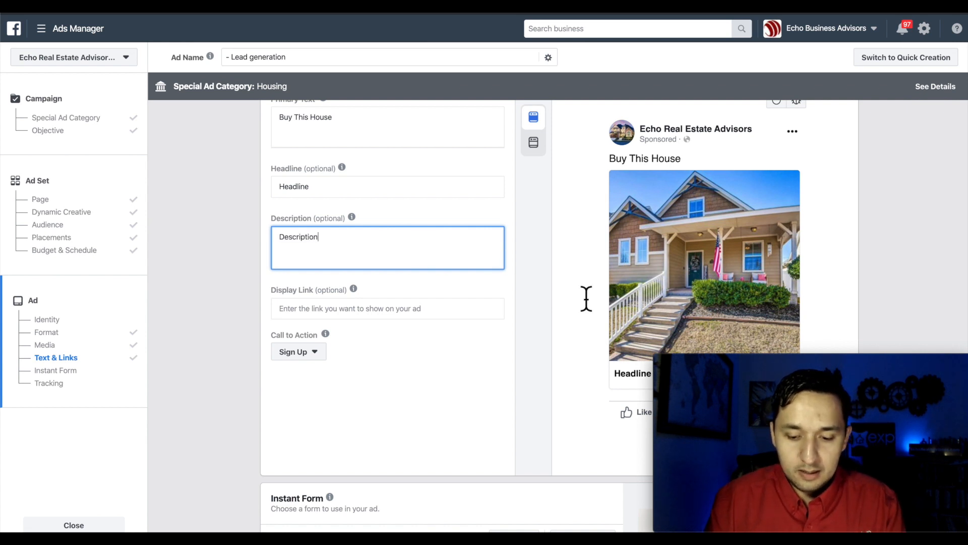
{"action": "scroll", "coordinate": [585, 299], "scroll_direction": "down", "scroll_amount": 3}
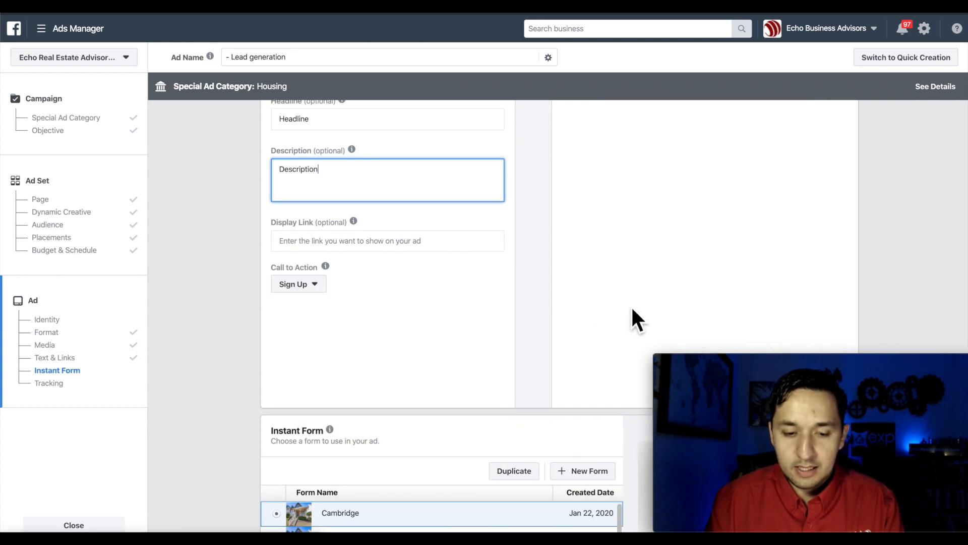
{"action": "scroll", "coordinate": [366, 176], "scroll_direction": "up", "scroll_amount": 1}
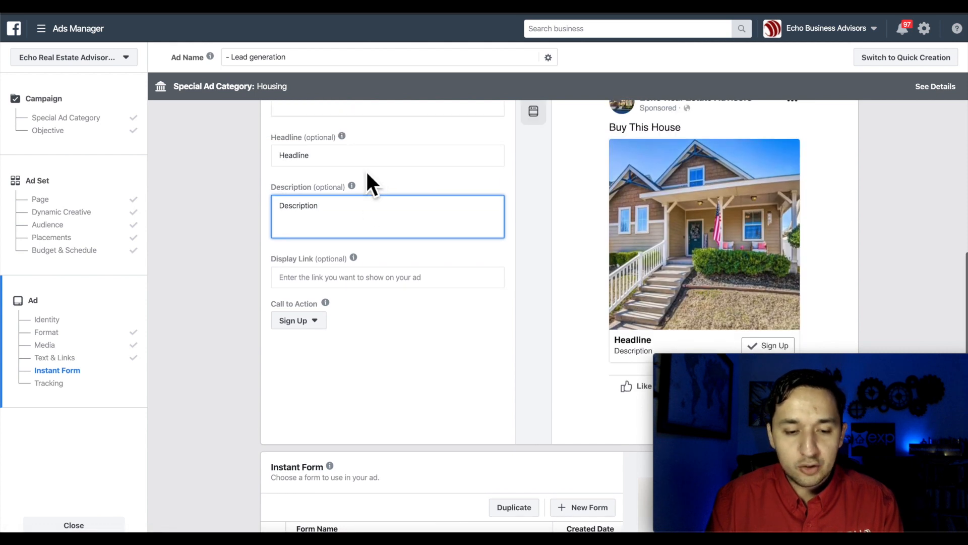
{"action": "scroll", "coordinate": [367, 176], "scroll_direction": "up", "scroll_amount": 3}
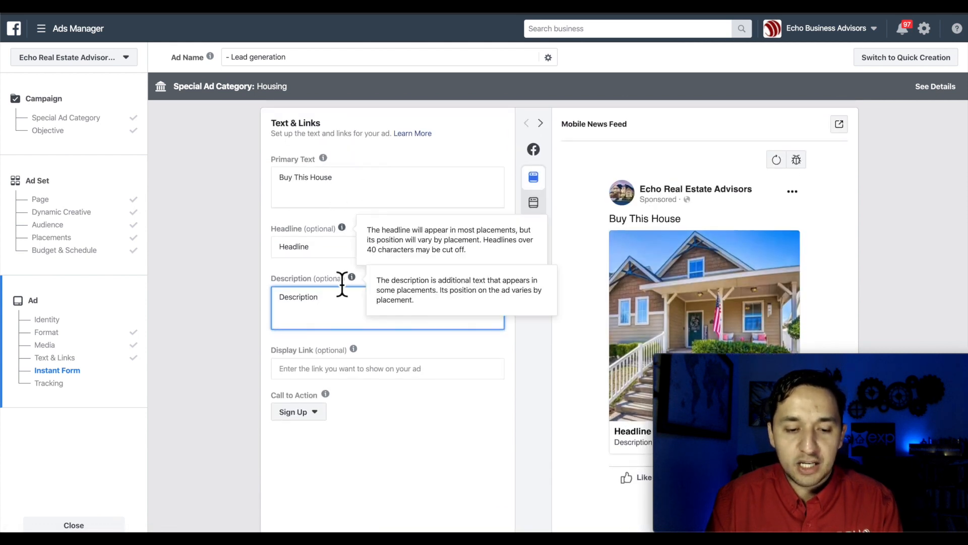
{"action": "scroll", "coordinate": [342, 285], "scroll_direction": "down", "scroll_amount": 3}
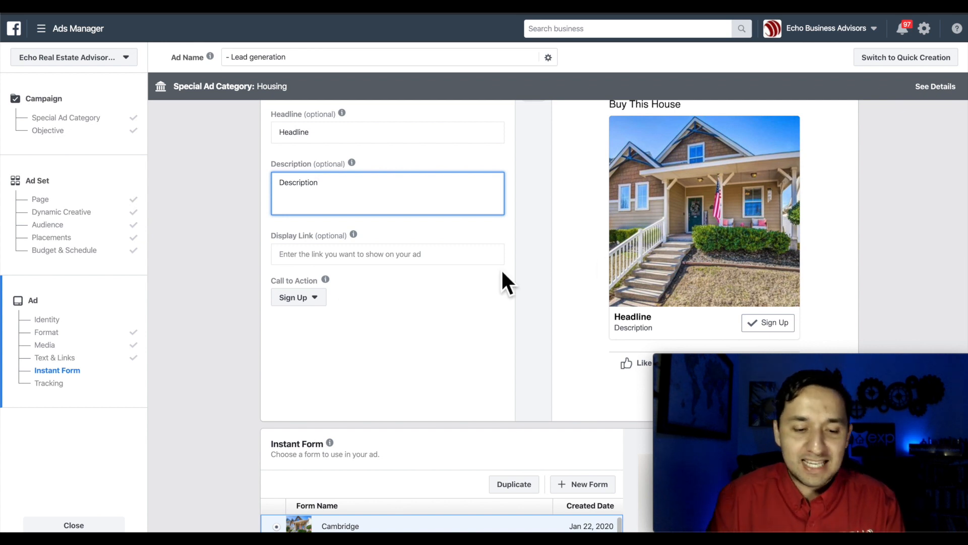
- Switch the ad's call-to-action button from Sign Up to Learn More
{"action": "left_click", "coordinate": [302, 299]}
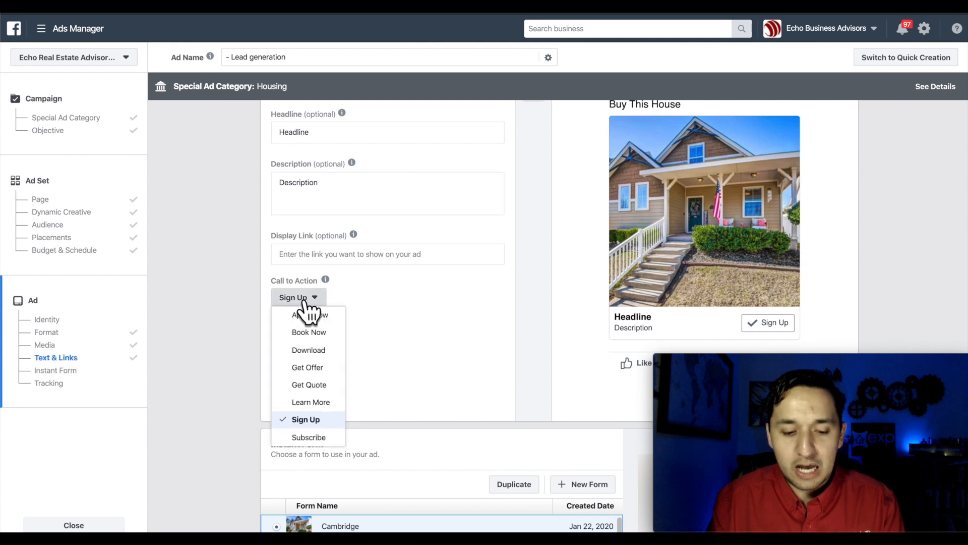
{"action": "left_click", "coordinate": [320, 403]}
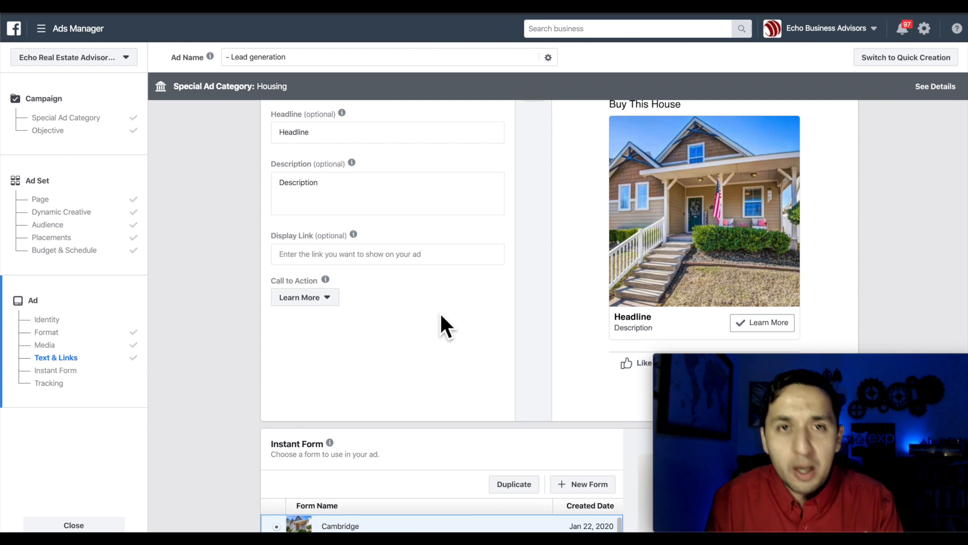
{"action": "scroll", "coordinate": [441, 315], "scroll_direction": "down", "scroll_amount": 1}
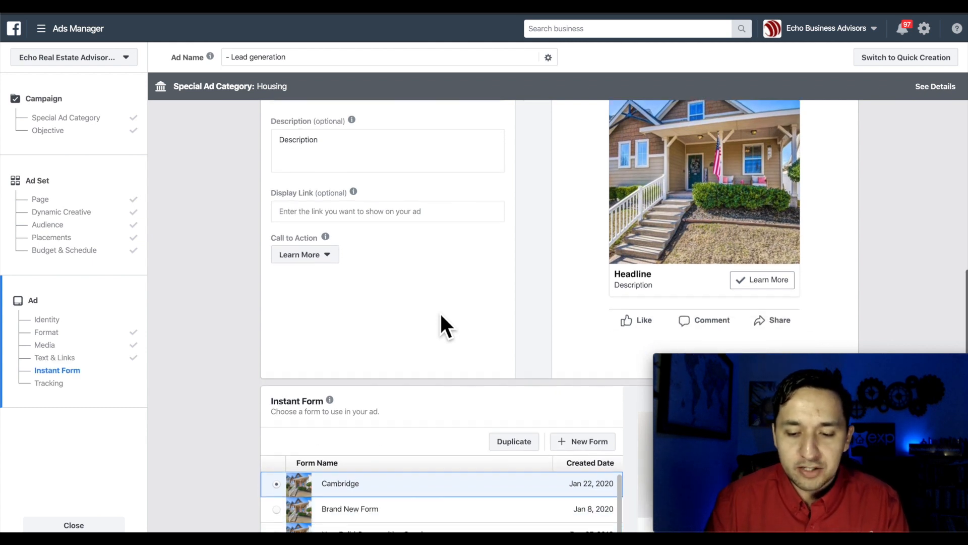
{"action": "scroll", "coordinate": [441, 315], "scroll_direction": "down", "scroll_amount": 5}
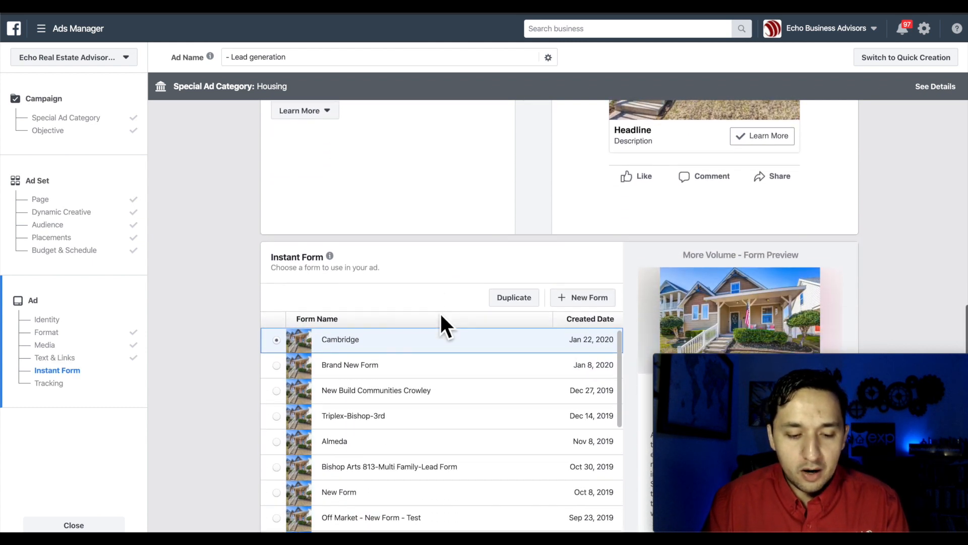
{"action": "scroll", "coordinate": [441, 318], "scroll_direction": "down", "scroll_amount": 3}
{"action": "scroll", "coordinate": [440, 316], "scroll_direction": "down", "scroll_amount": 5}
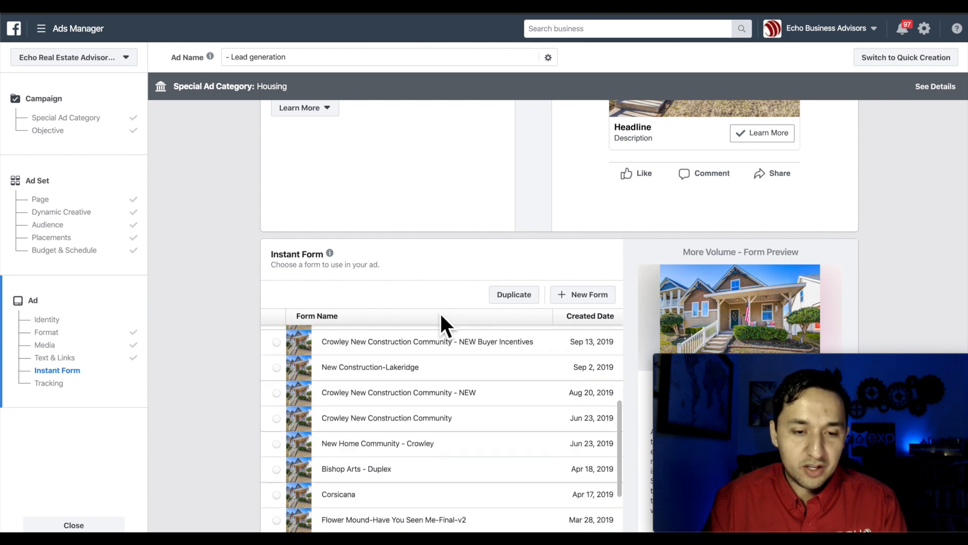
{"action": "scroll", "coordinate": [428, 293], "scroll_direction": "up", "scroll_amount": 10}
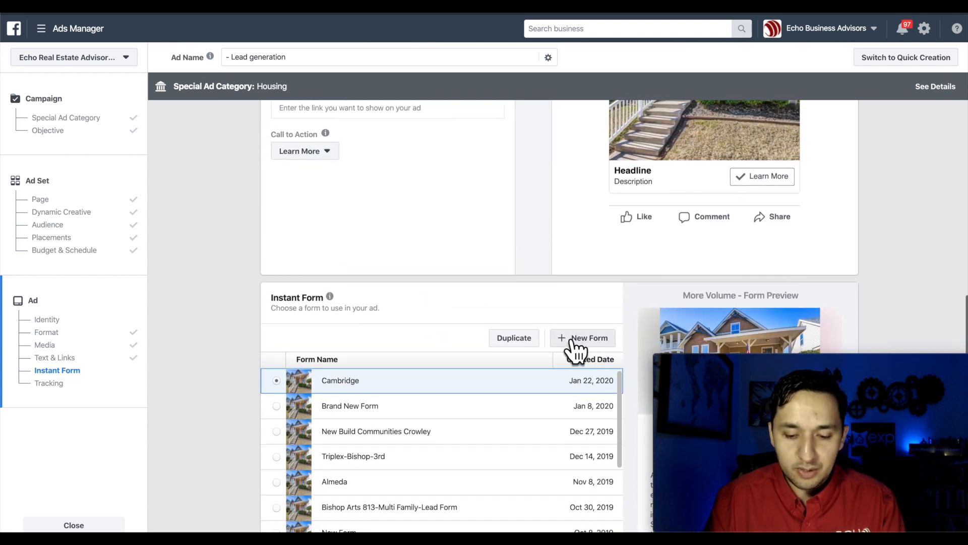
- Create a new instant form titled 'New Form' with Sharing set to Open
{"action": "left_click", "coordinate": [575, 348]}
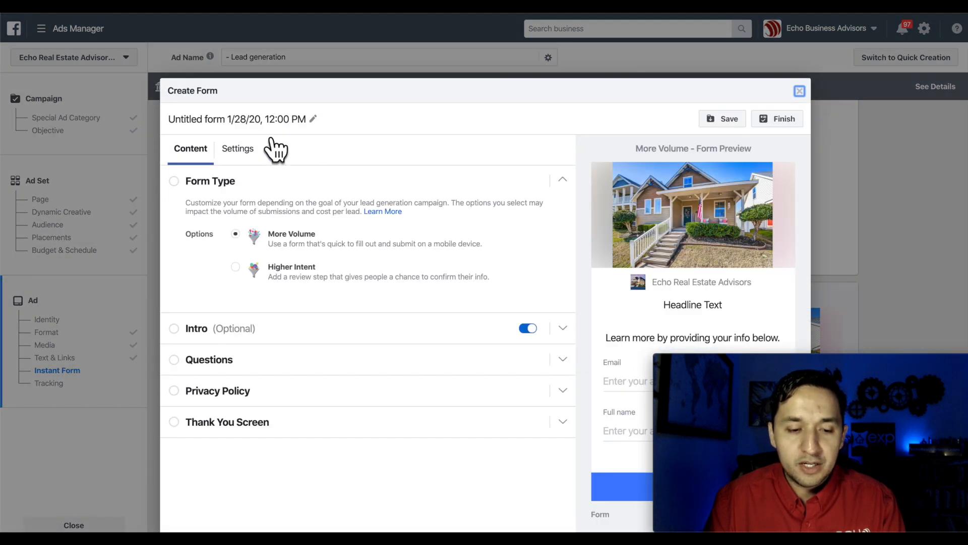
{"action": "left_click", "coordinate": [260, 121]}
{"action": "type", "text": "New Form"}
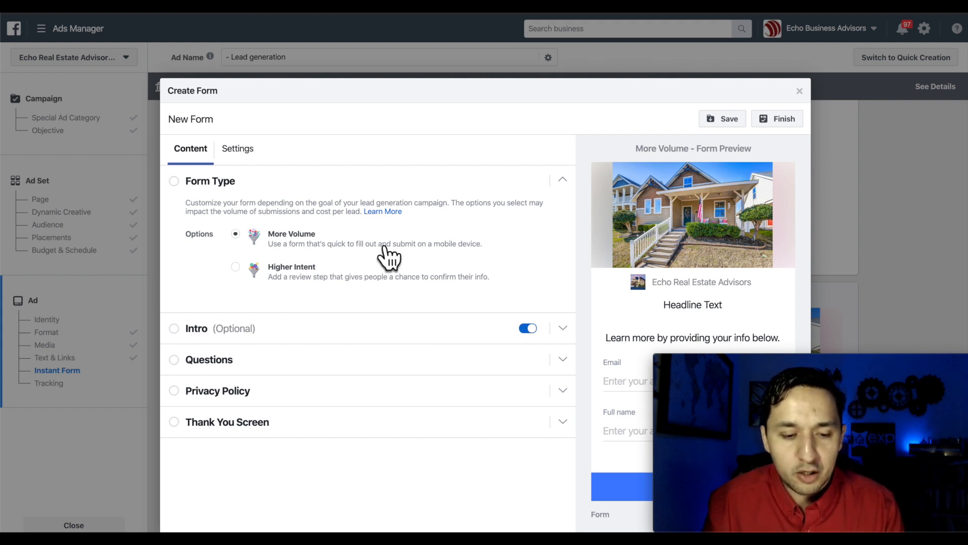
{"action": "left_click", "coordinate": [238, 150]}
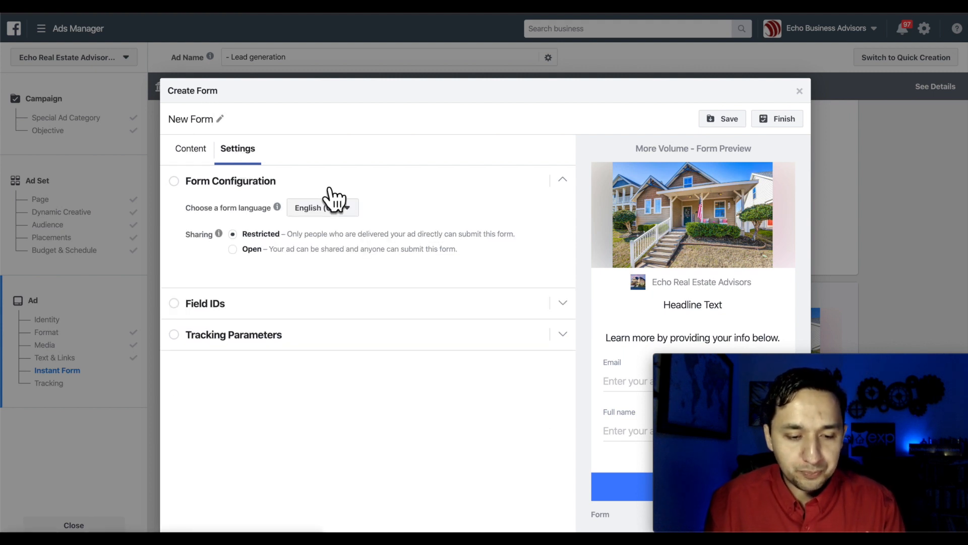
{"action": "left_click", "coordinate": [233, 249]}
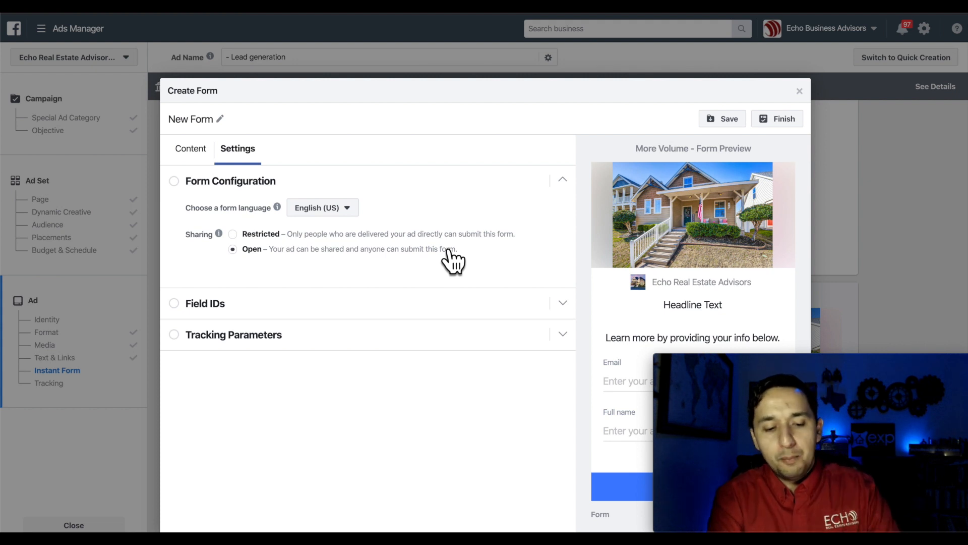
{"action": "left_click", "coordinate": [196, 151]}
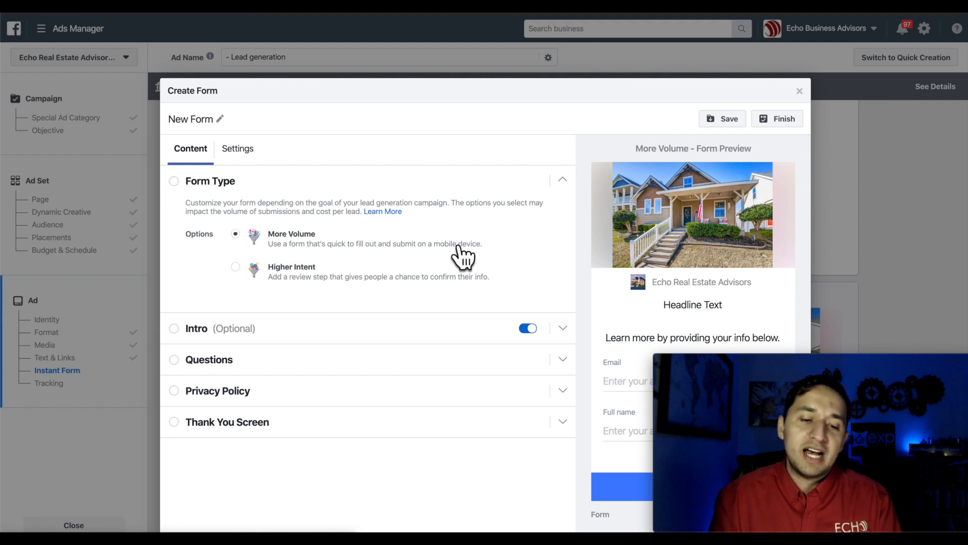
- Fill the form intro with the headline 'Headline' and a paragraph text
{"action": "left_click", "coordinate": [200, 330]}
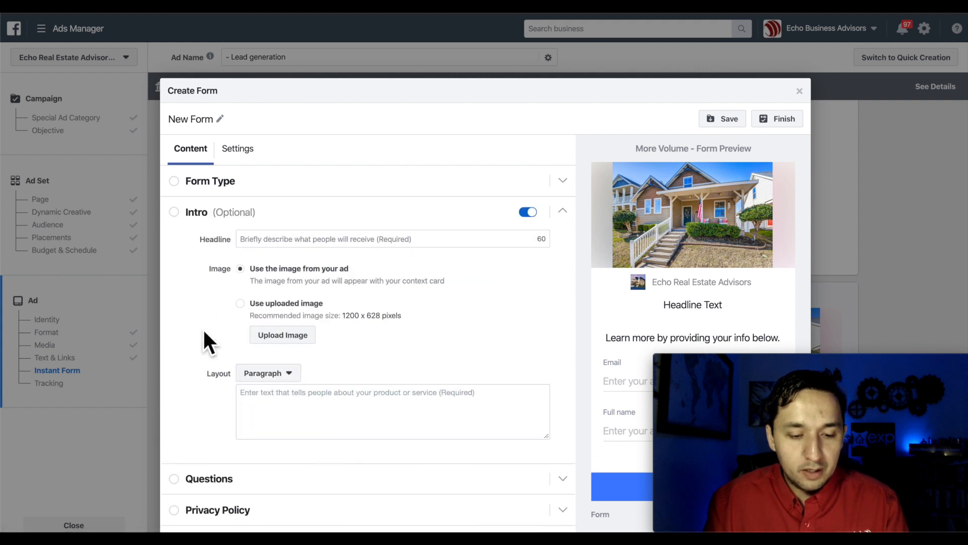
{"action": "scroll", "coordinate": [204, 331], "scroll_direction": "down", "scroll_amount": 1}
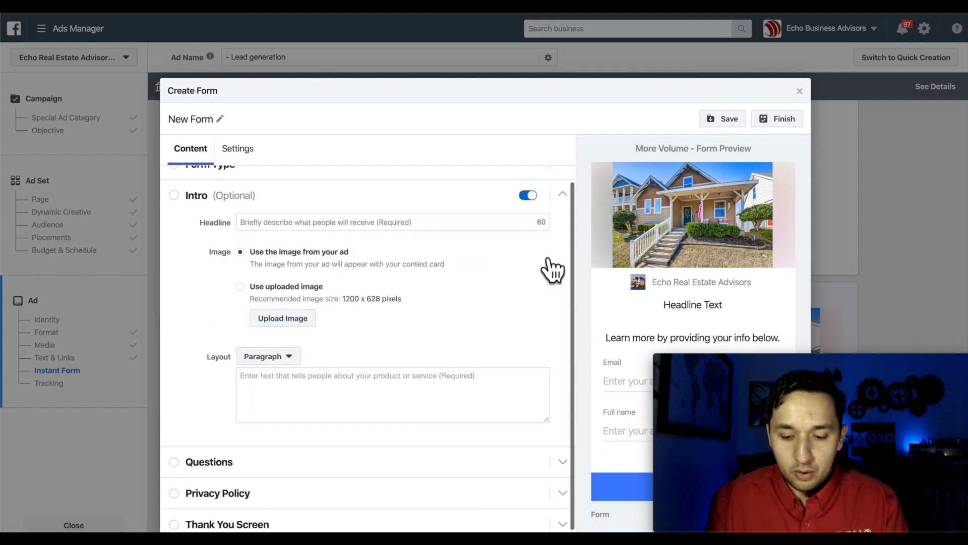
{"action": "left_click", "coordinate": [277, 224]}
{"action": "type", "text": "Headline"}
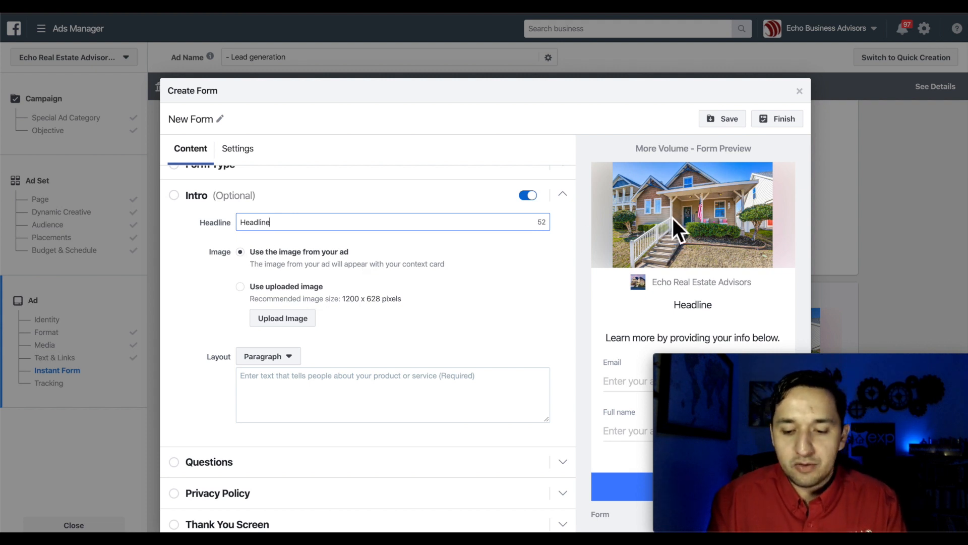
{"action": "scroll", "coordinate": [232, 266], "scroll_direction": "down", "scroll_amount": 1}
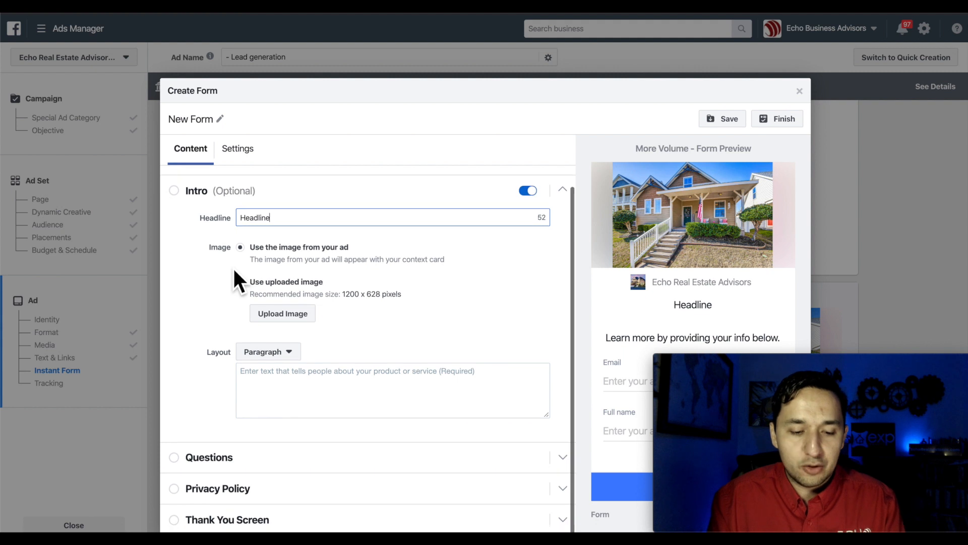
{"action": "left_click", "coordinate": [261, 385]}
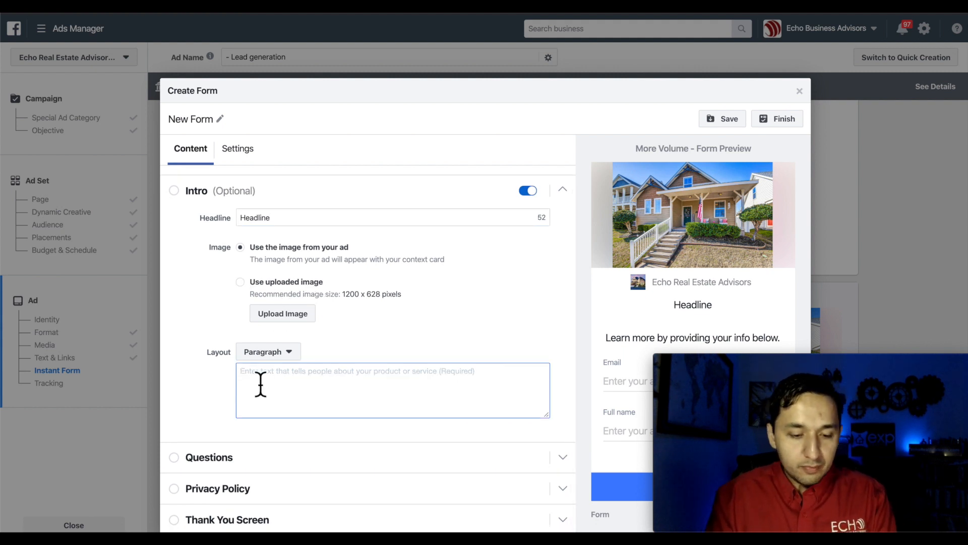
{"action": "type", "text": "P"}
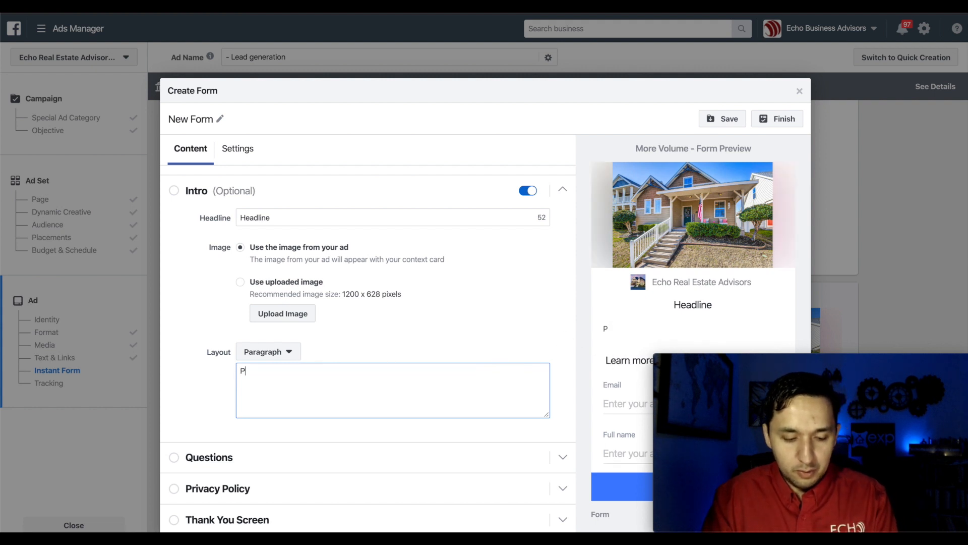
{"action": "type", "text": "aragrpa"}
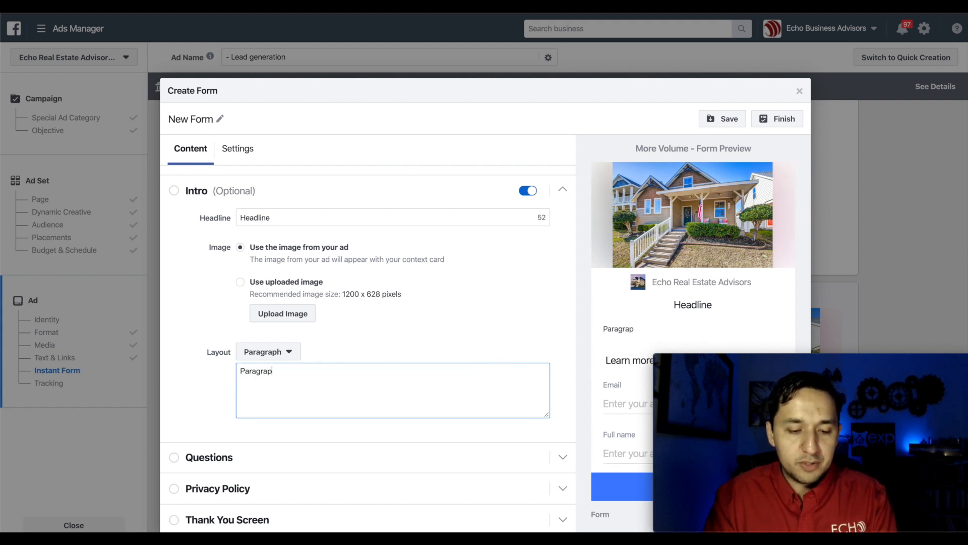
{"action": "scroll", "coordinate": [434, 342], "scroll_direction": "down", "scroll_amount": 1}
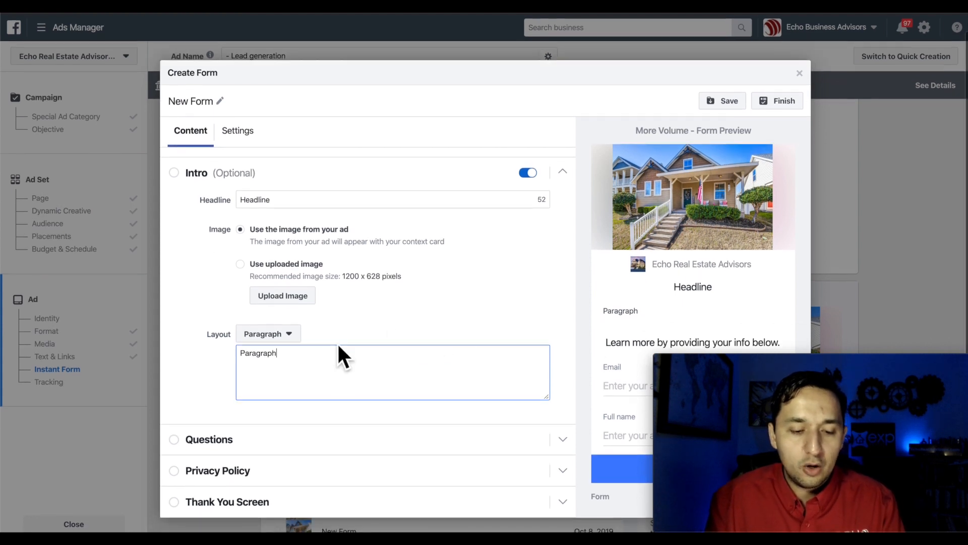
- Switch the intro layout to Bullets and add Reason 1, Reason 2 and Reason 3
{"action": "left_click", "coordinate": [273, 338]}
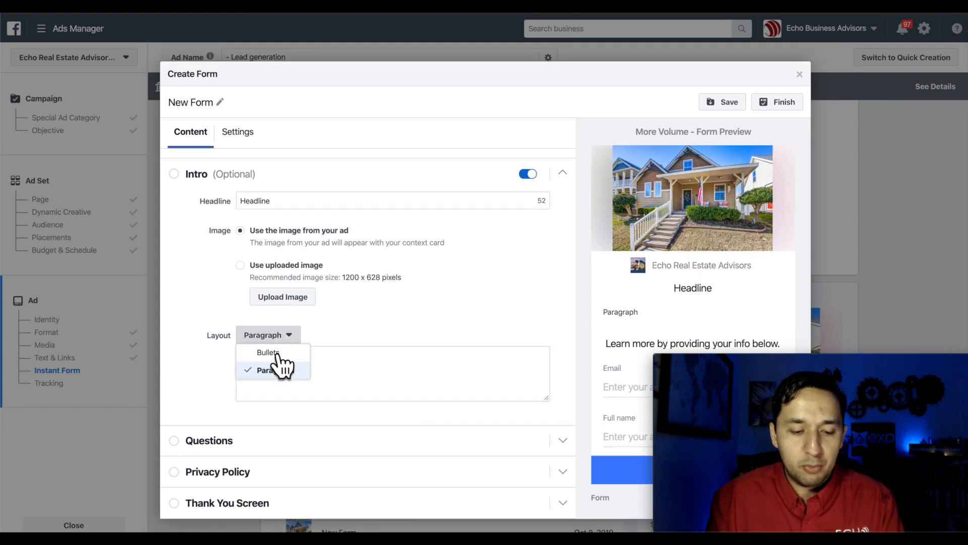
{"action": "left_click", "coordinate": [280, 353]}
{"action": "left_click", "coordinate": [313, 359]}
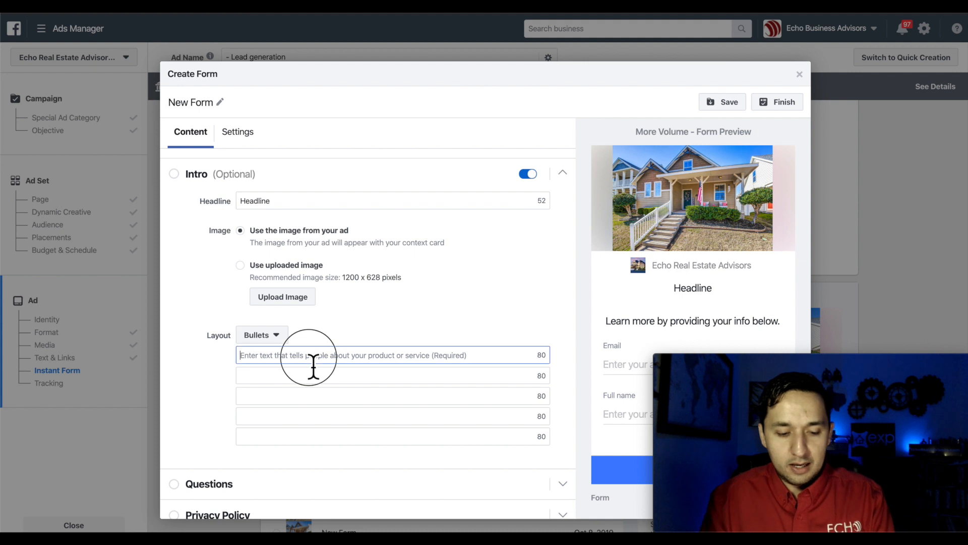
{"action": "type", "text": "Reason"}
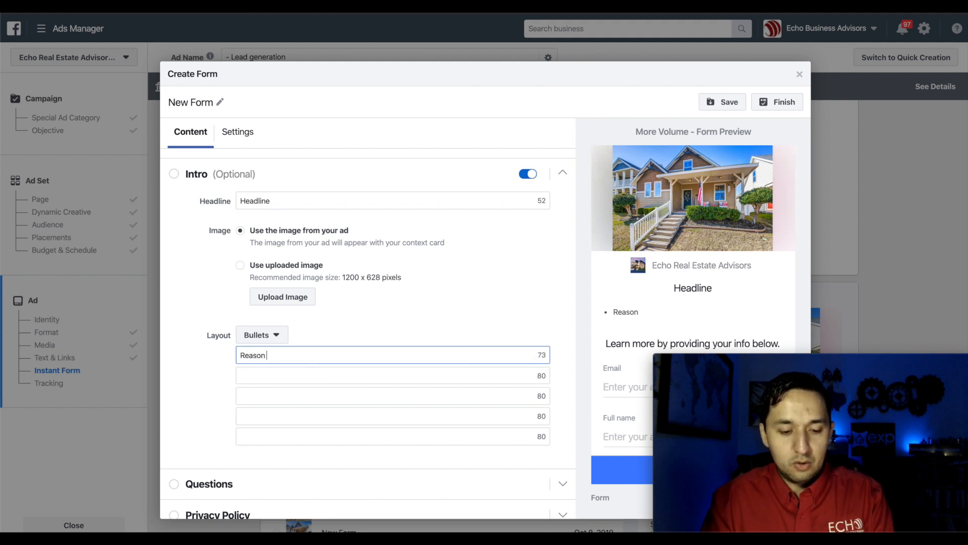
{"action": "type", "text": " 1"}
{"action": "left_click", "coordinate": [309, 382]}
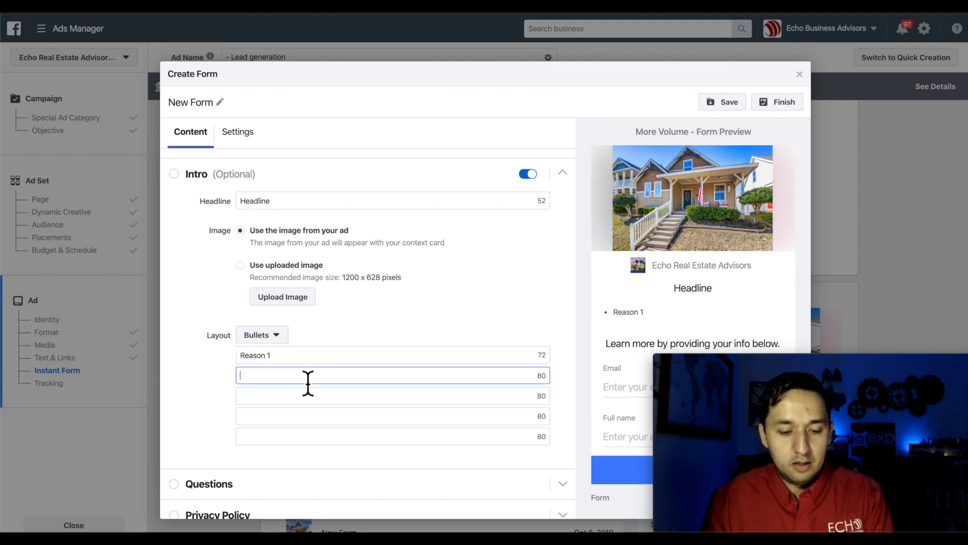
{"action": "type", "text": "Reao"}
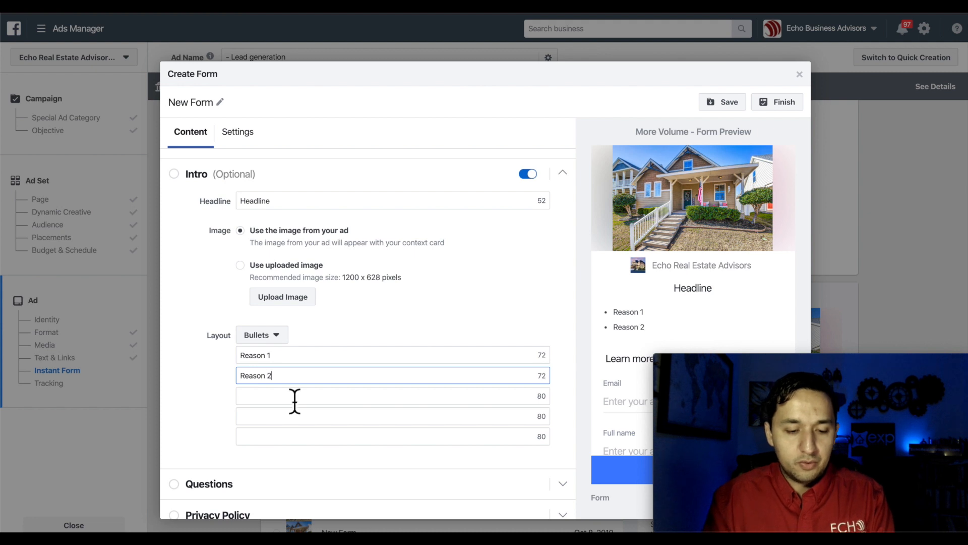
{"action": "left_click", "coordinate": [287, 398]}
{"action": "type", "text": "Re"}
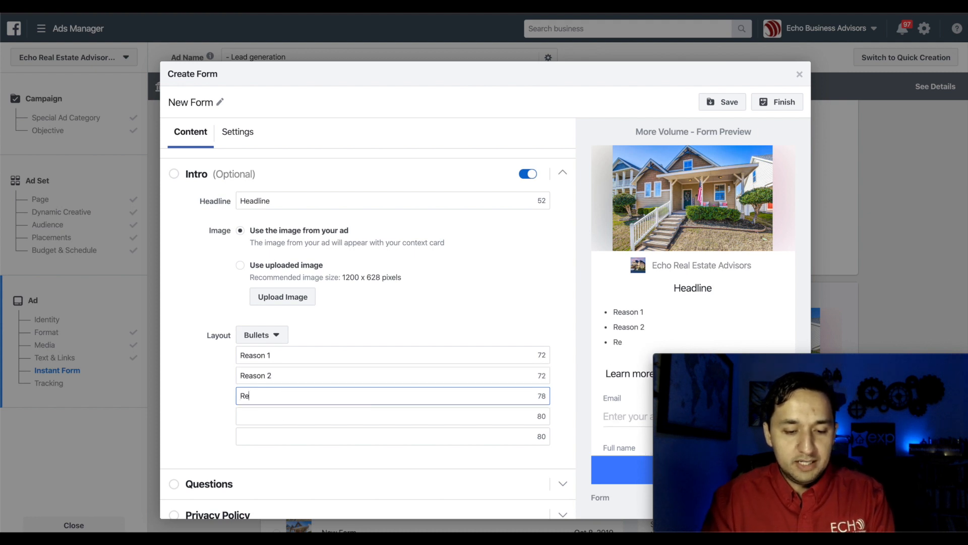
{"action": "type", "text": "ason 3"}
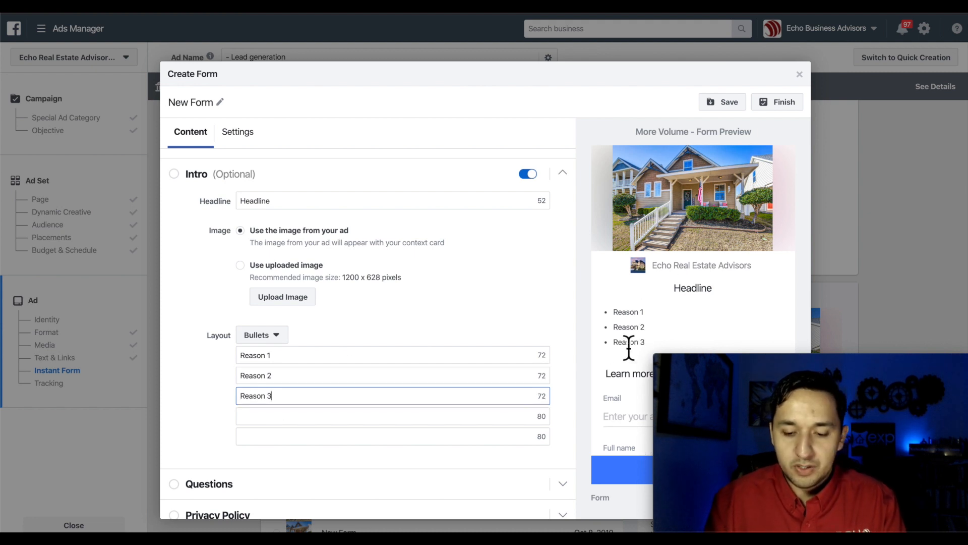
{"action": "scroll", "coordinate": [625, 319], "scroll_direction": "down", "scroll_amount": 1}
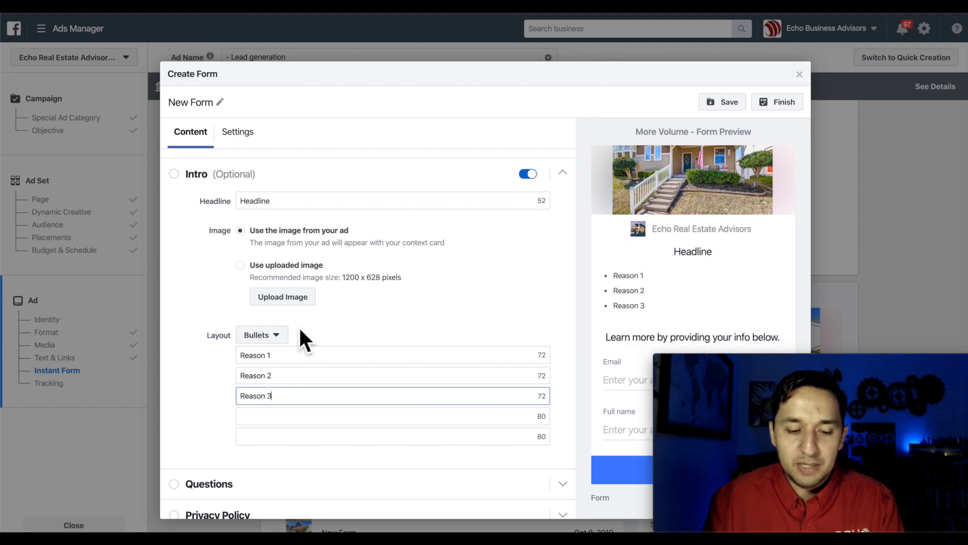
{"action": "scroll", "coordinate": [299, 326], "scroll_direction": "down", "scroll_amount": 1}
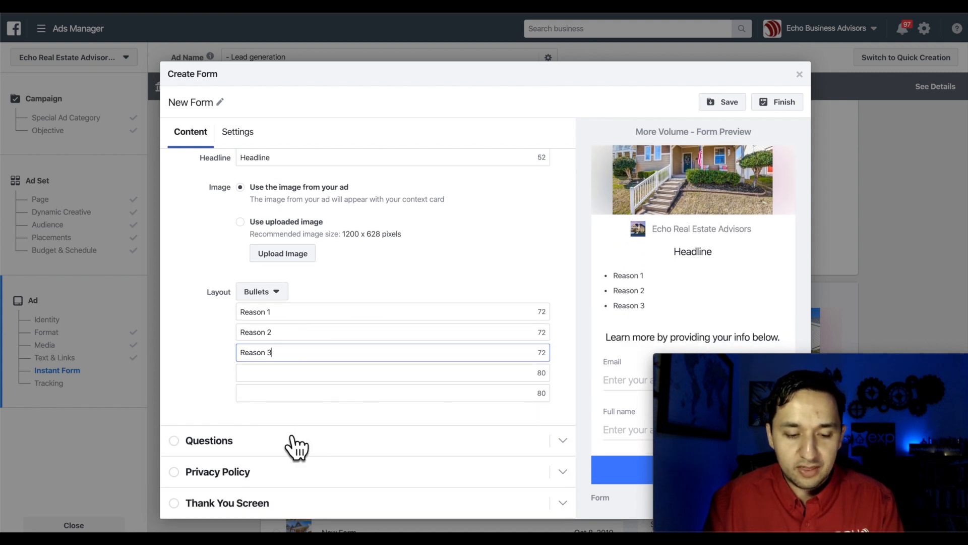
- Expand the Questions section and browse each prefill category under Add New Question
{"action": "left_click", "coordinate": [254, 446]}
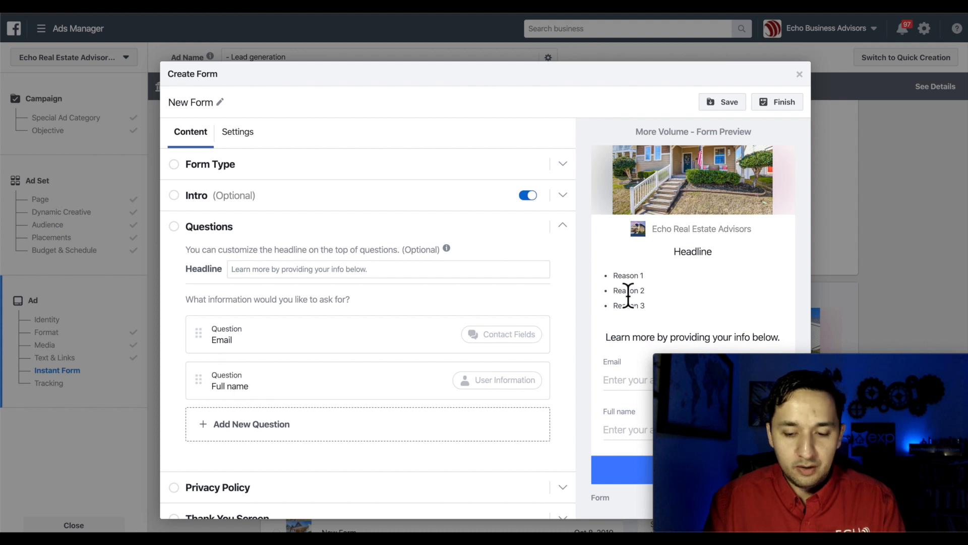
{"action": "left_click", "coordinate": [224, 425]}
{"action": "mouse_move", "coordinate": [228, 424]}
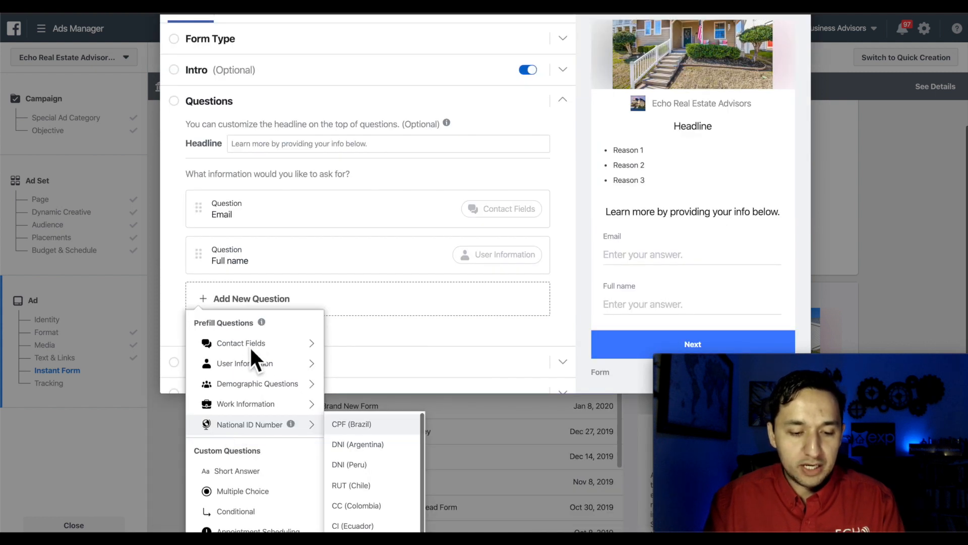
{"action": "mouse_move", "coordinate": [250, 345]}
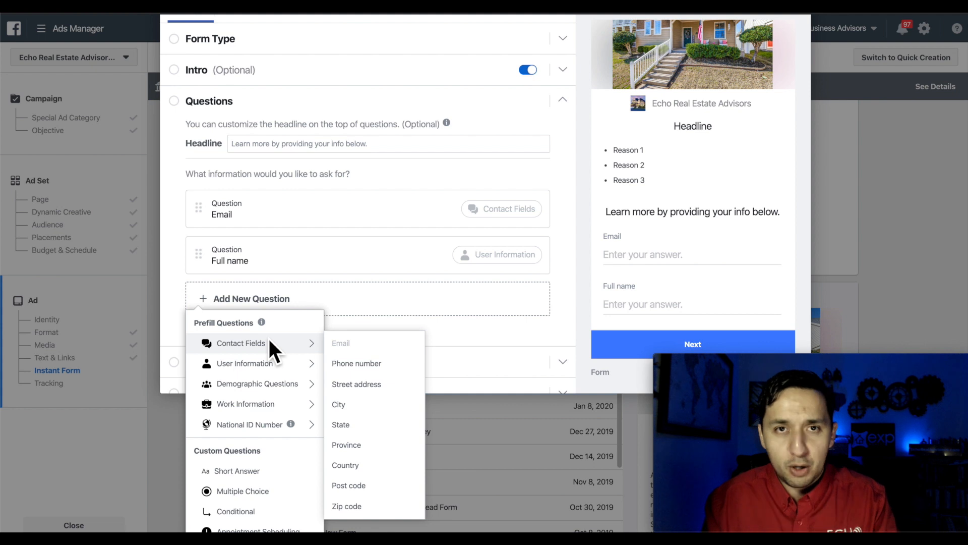
{"action": "mouse_move", "coordinate": [276, 368]}
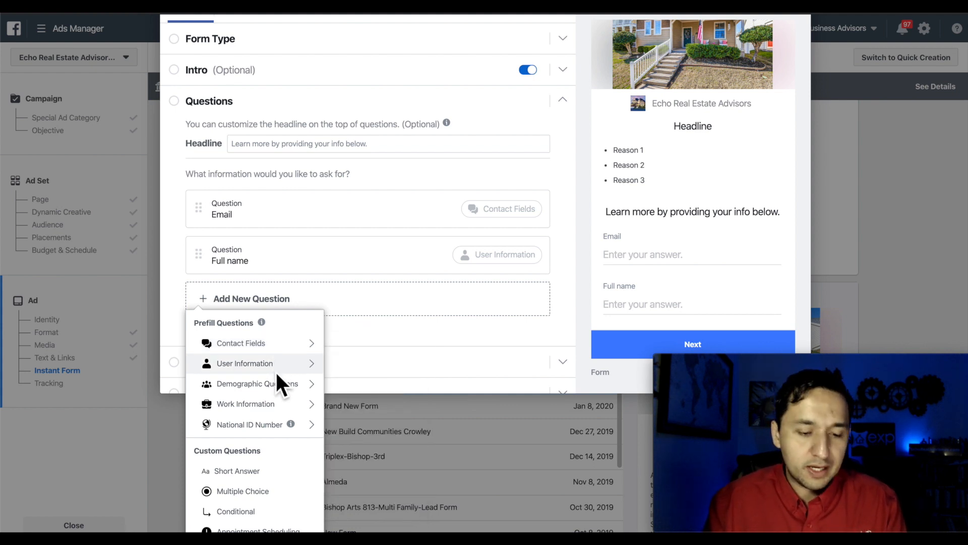
{"action": "mouse_move", "coordinate": [318, 369]}
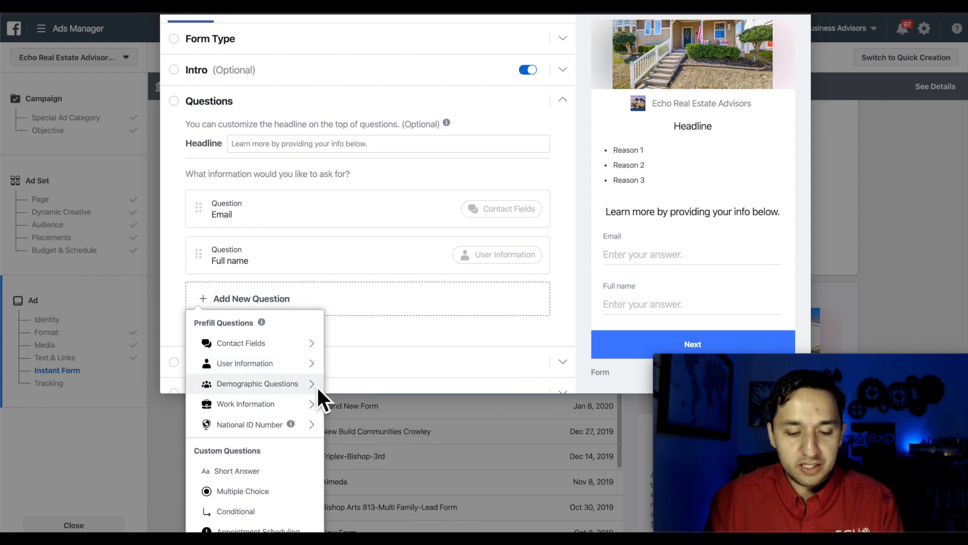
{"action": "mouse_move", "coordinate": [309, 388]}
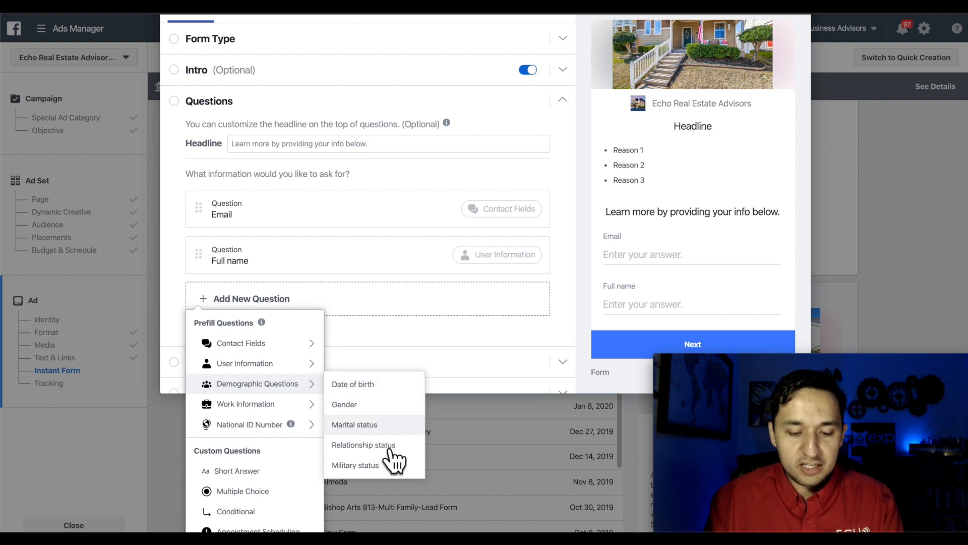
{"action": "mouse_move", "coordinate": [287, 403]}
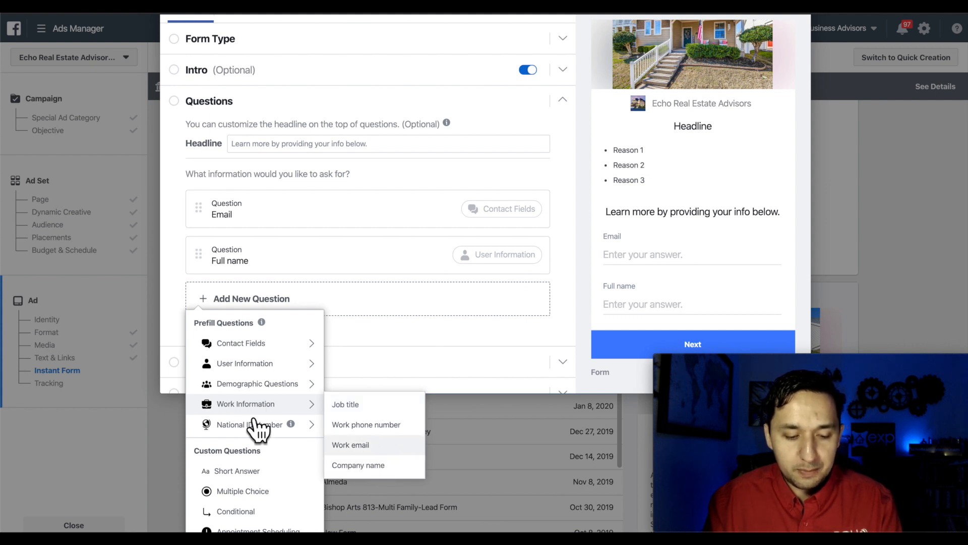
{"action": "mouse_move", "coordinate": [259, 425]}
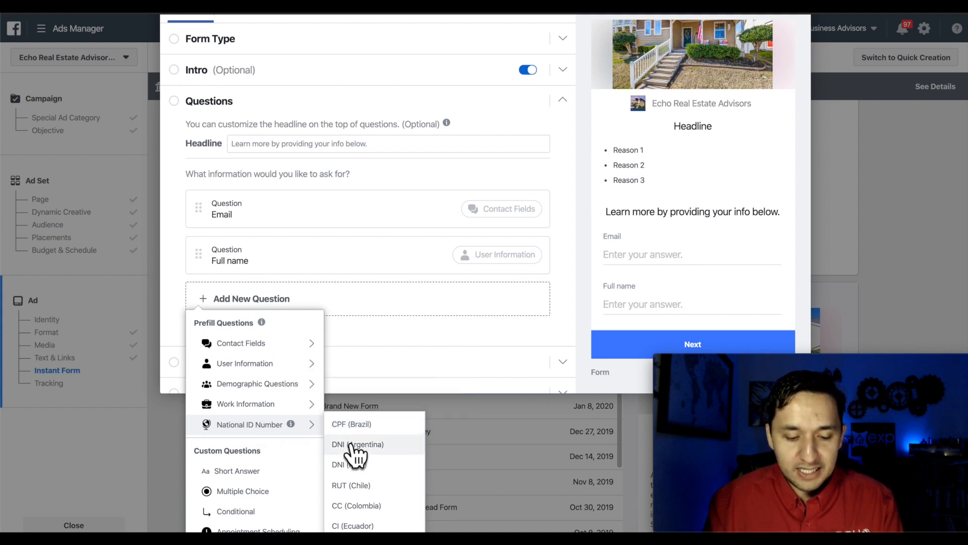
{"action": "scroll", "coordinate": [351, 445], "scroll_direction": "down", "scroll_amount": 1}
- Delete the Full name question and add a Phone number question from Contact Fields
{"action": "scroll", "coordinate": [351, 445], "scroll_direction": "up", "scroll_amount": 5}
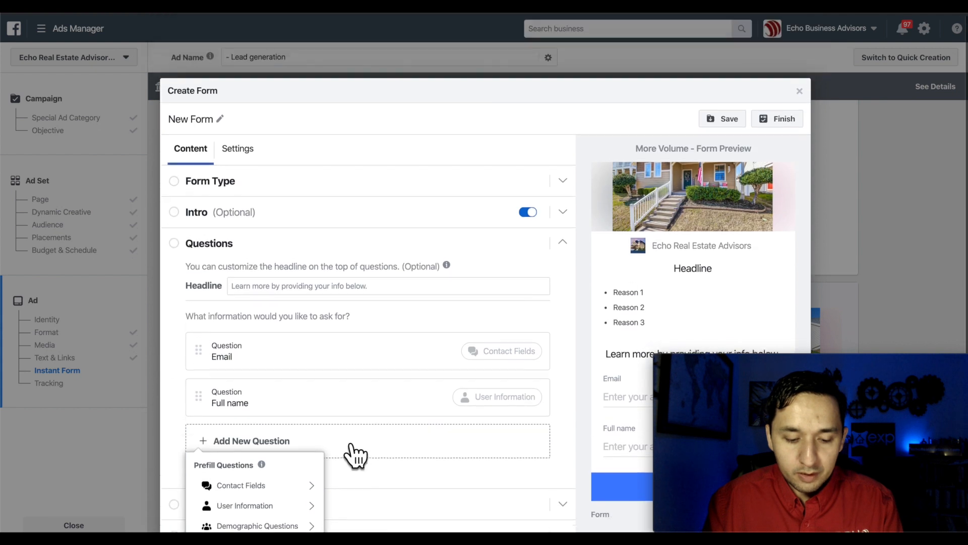
{"action": "scroll", "coordinate": [355, 445], "scroll_direction": "down", "scroll_amount": 1}
{"action": "scroll", "coordinate": [305, 456], "scroll_direction": "down", "scroll_amount": 3}
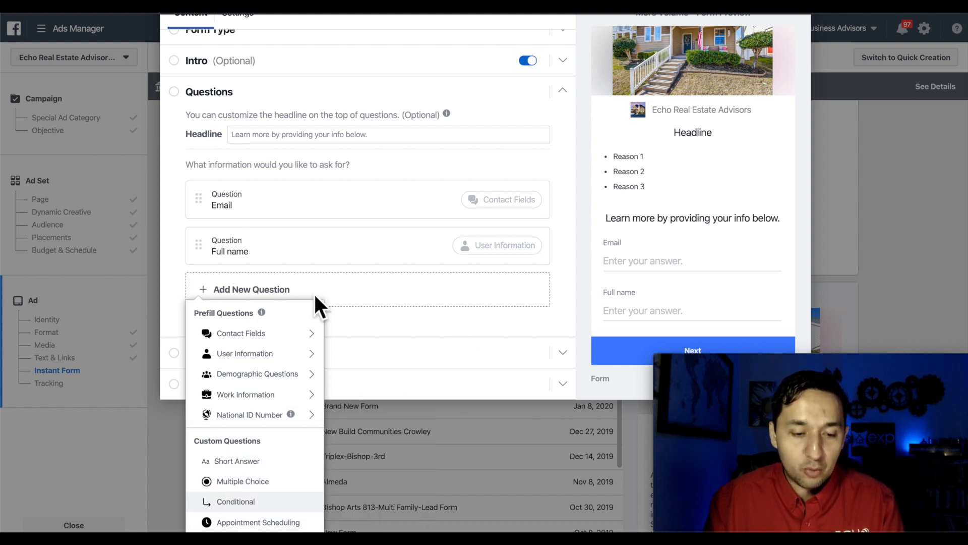
{"action": "left_click_drag", "start_coordinate": [214, 244], "coordinate": [411, 260]}
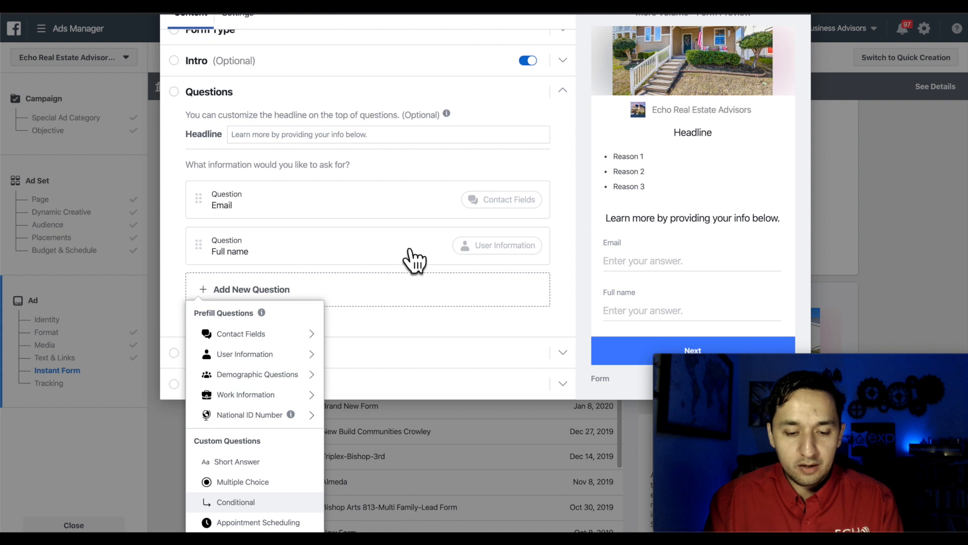
{"action": "left_click", "coordinate": [407, 261]}
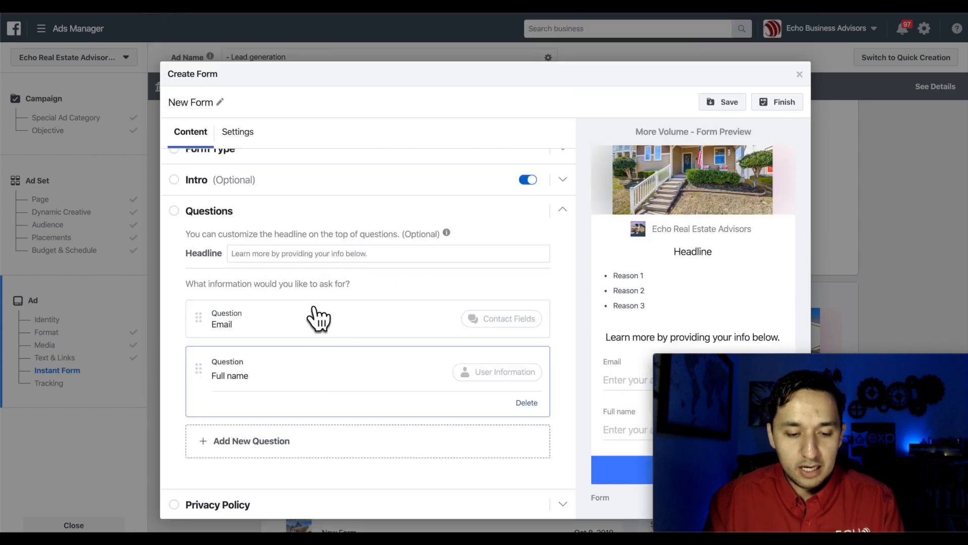
{"action": "left_click", "coordinate": [528, 403]}
{"action": "double_click", "coordinate": [246, 376]}
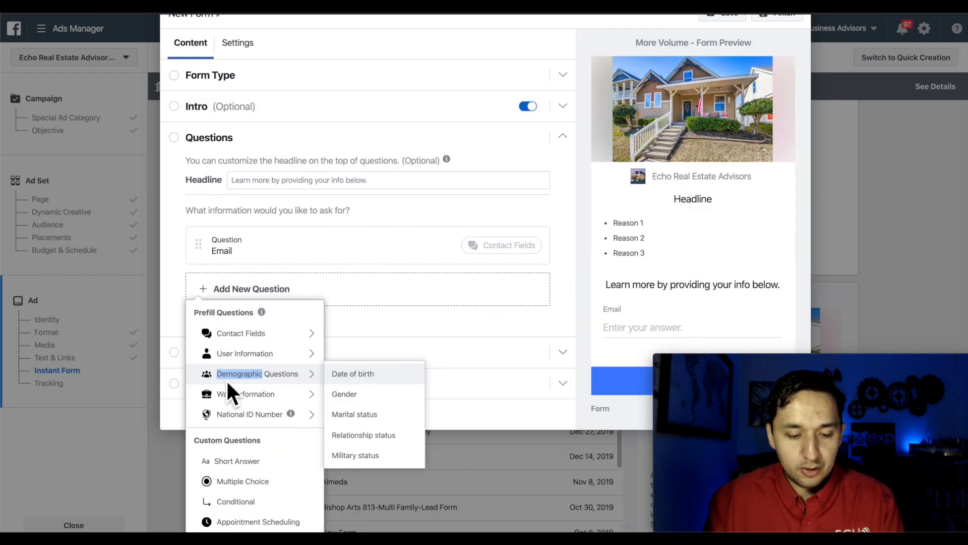
{"action": "mouse_move", "coordinate": [262, 333]}
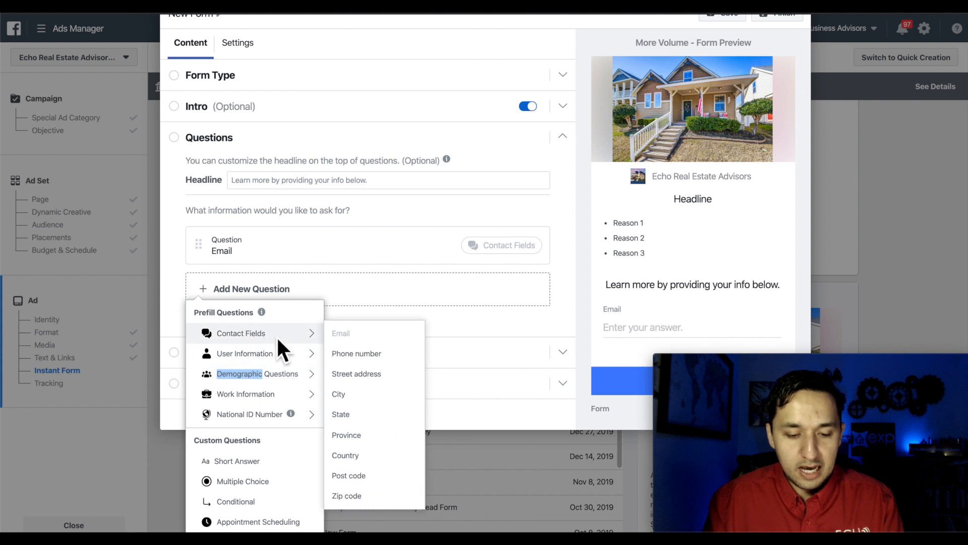
{"action": "left_click", "coordinate": [355, 354]}
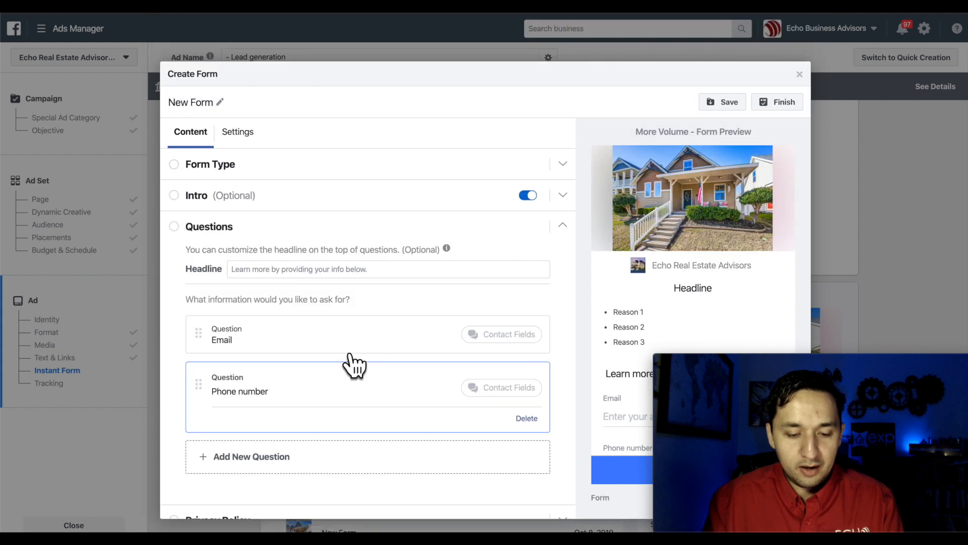
{"action": "left_click", "coordinate": [246, 456]}
- Add a First name question from User Information and drag it above Email
{"action": "mouse_move", "coordinate": [270, 362]}
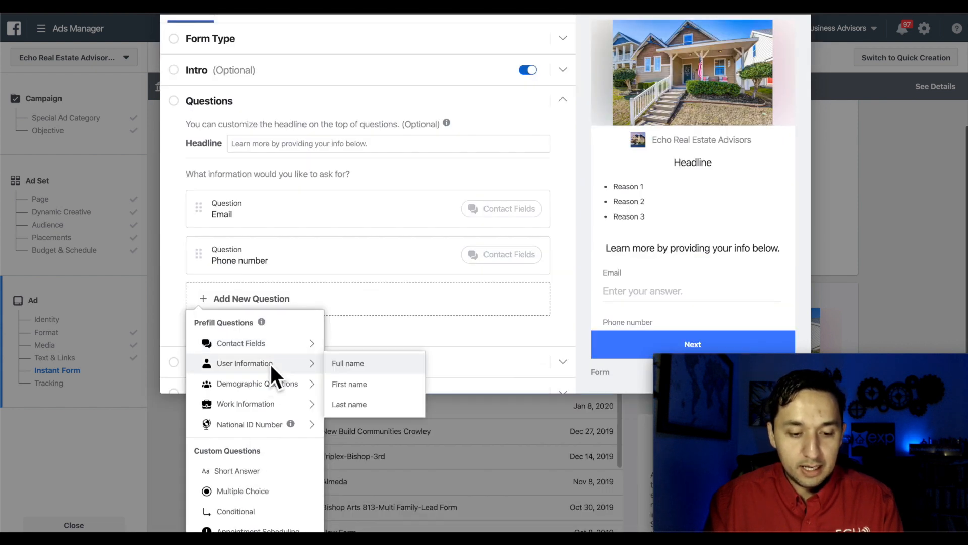
{"action": "left_click", "coordinate": [358, 388]}
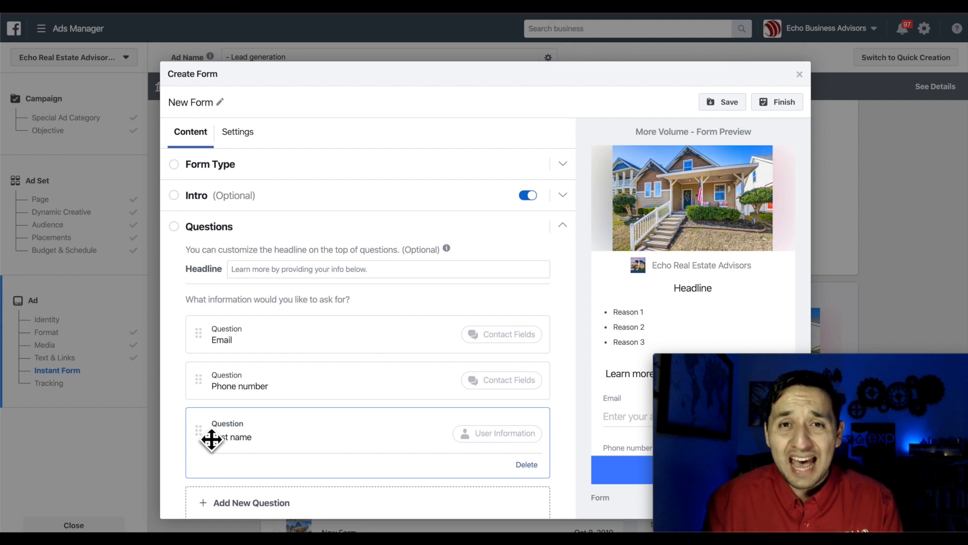
{"action": "left_click_drag", "start_coordinate": [211, 439], "coordinate": [206, 340]}
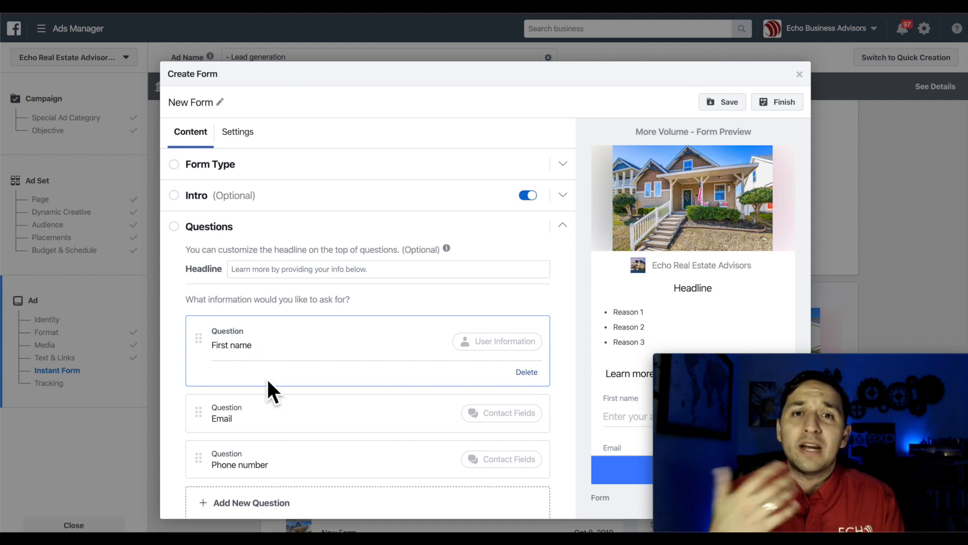
{"action": "scroll", "coordinate": [267, 382], "scroll_direction": "down", "scroll_amount": 1}
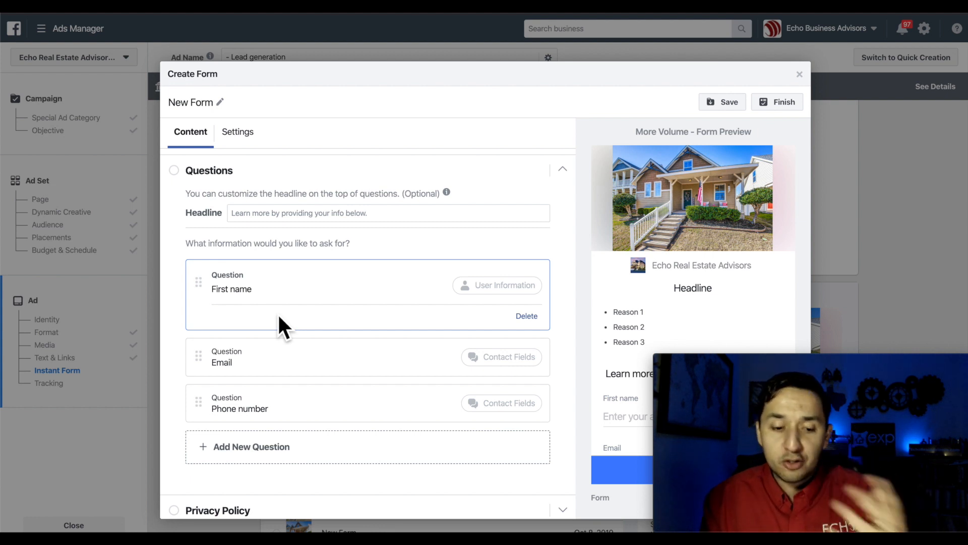
{"action": "scroll", "coordinate": [279, 454], "scroll_direction": "down", "scroll_amount": 1}
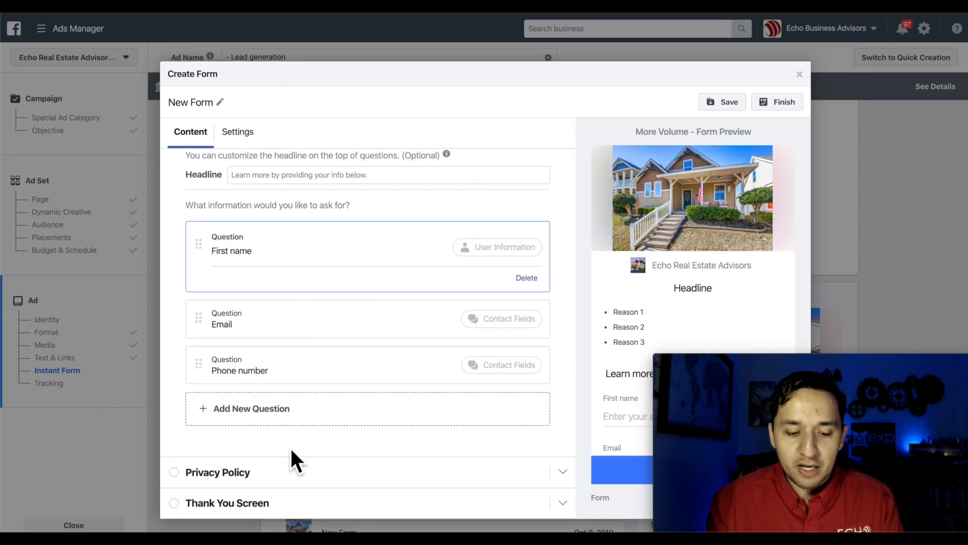
{"action": "left_click", "coordinate": [220, 476]}
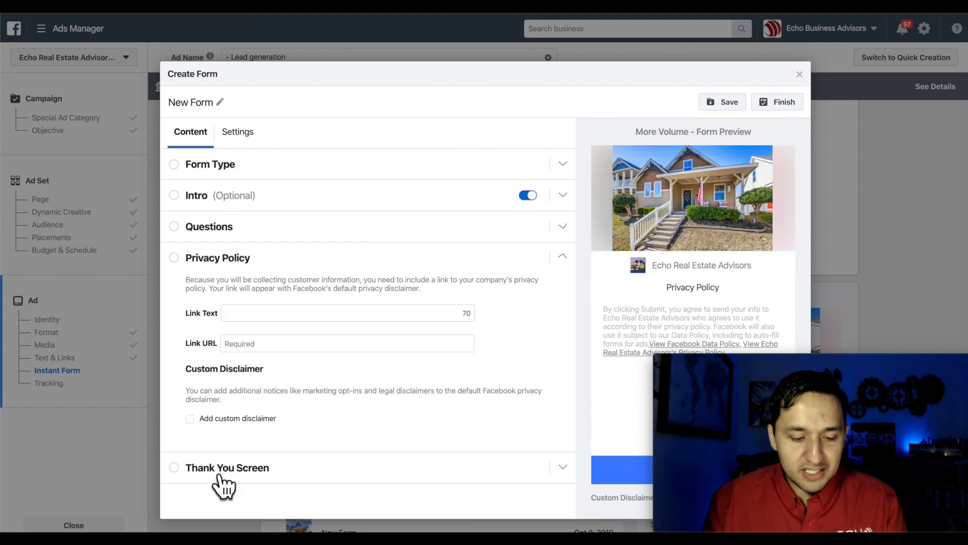
{"action": "left_click", "coordinate": [263, 318]}
{"action": "type", "text": "Pr"}
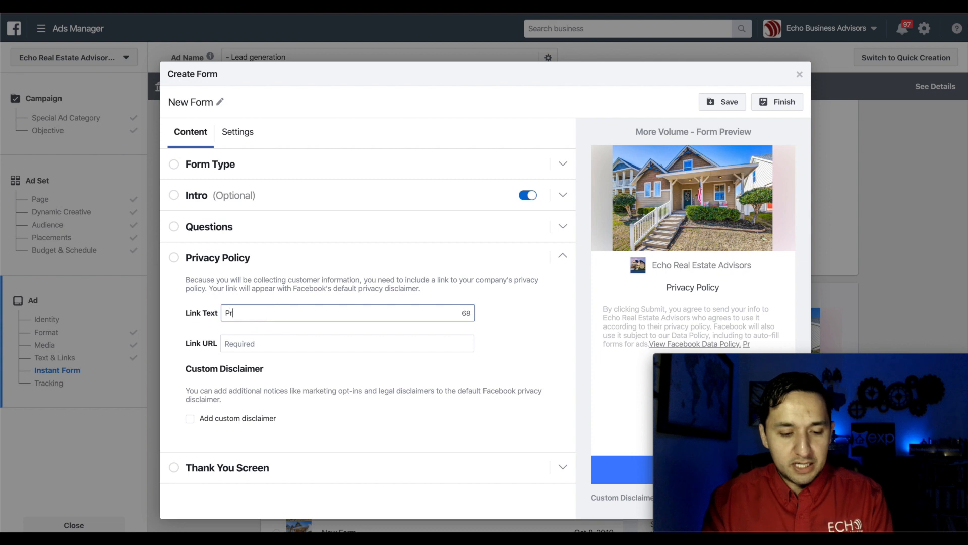
{"action": "type", "text": "ivacy"}
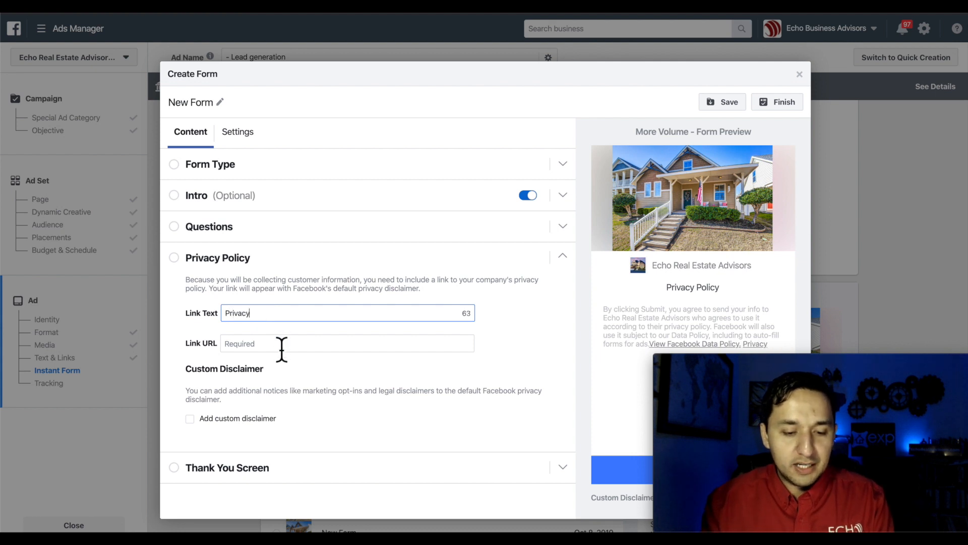
{"action": "left_click", "coordinate": [270, 350]}
{"action": "type", "text": "Policy"}
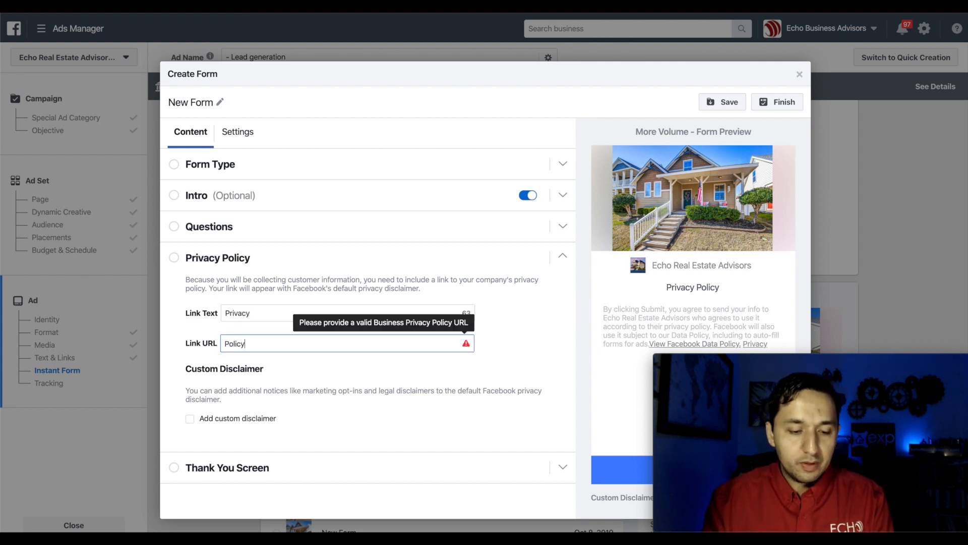
{"action": "left_click", "coordinate": [286, 322]}
{"action": "type", "text": "Policy"}
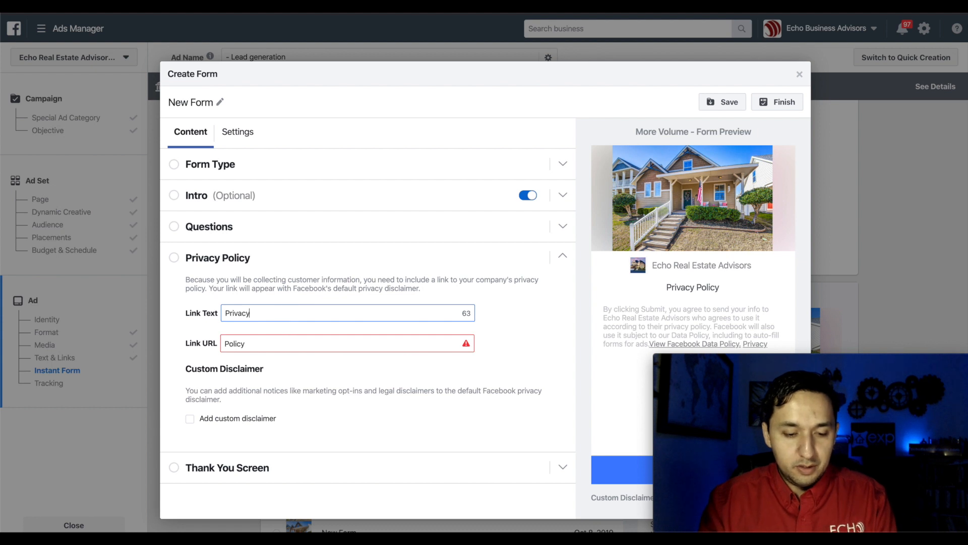
{"action": "double_click", "coordinate": [244, 344]}
{"action": "type", "text": "www.e"}
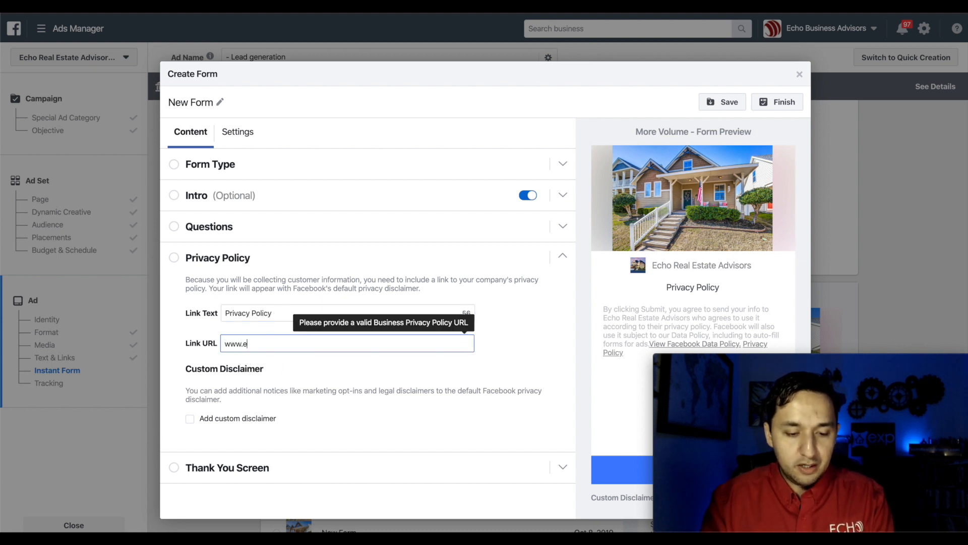
{"action": "type", "text": "chorealadvisors.c"}
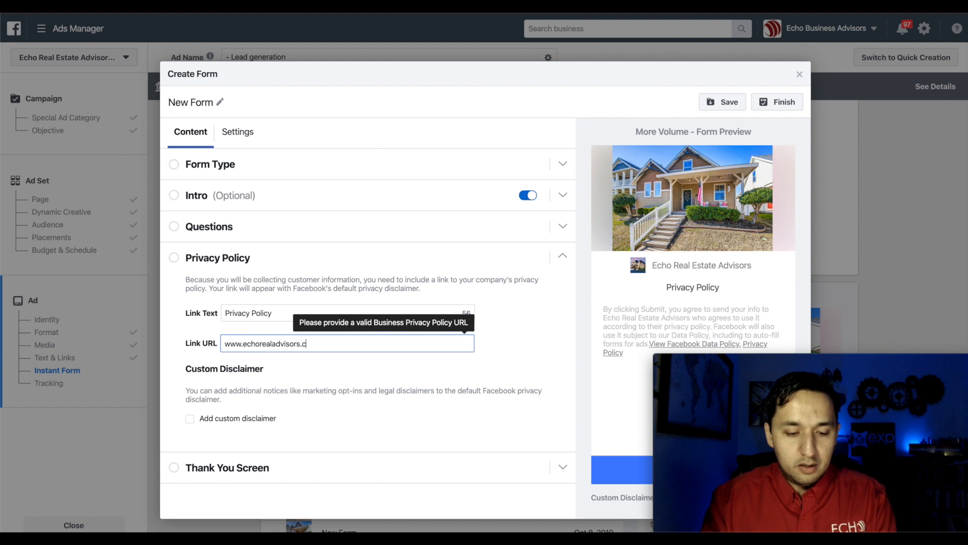
{"action": "type", "text": "om"}
{"action": "left_click", "coordinate": [331, 376]}
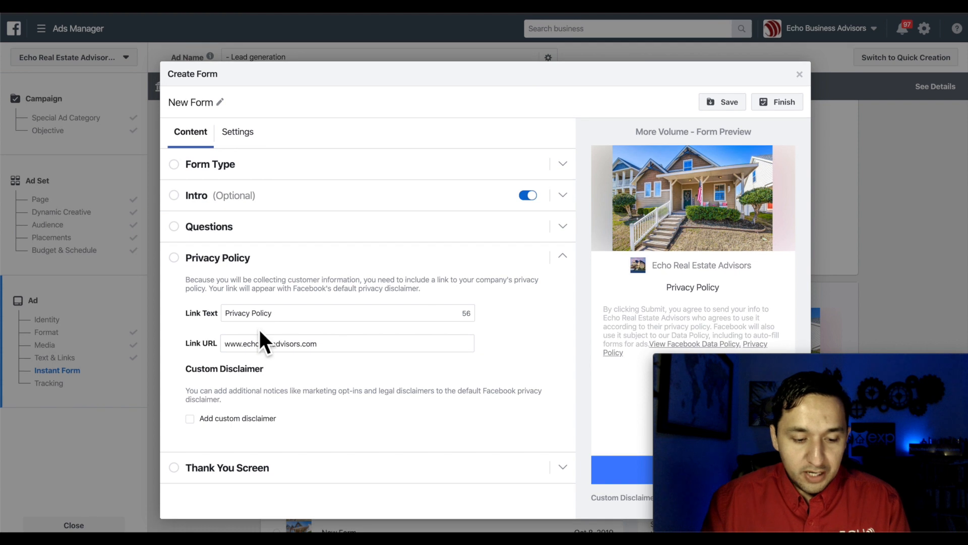
- Replace the default thank-you description with "Check Your Email. The Information Is Waiting For You!"
{"action": "left_click", "coordinate": [191, 468]}
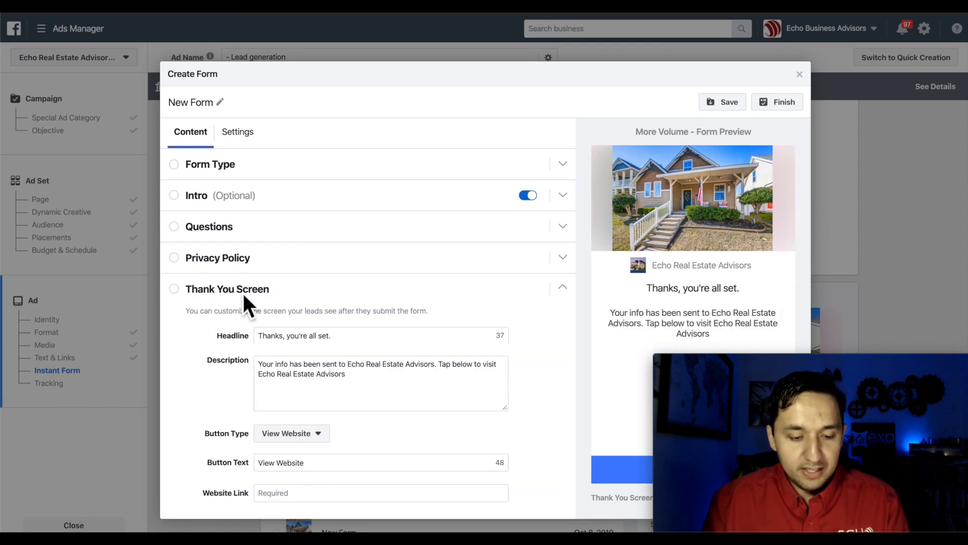
{"action": "scroll", "coordinate": [363, 333], "scroll_direction": "down", "scroll_amount": 1}
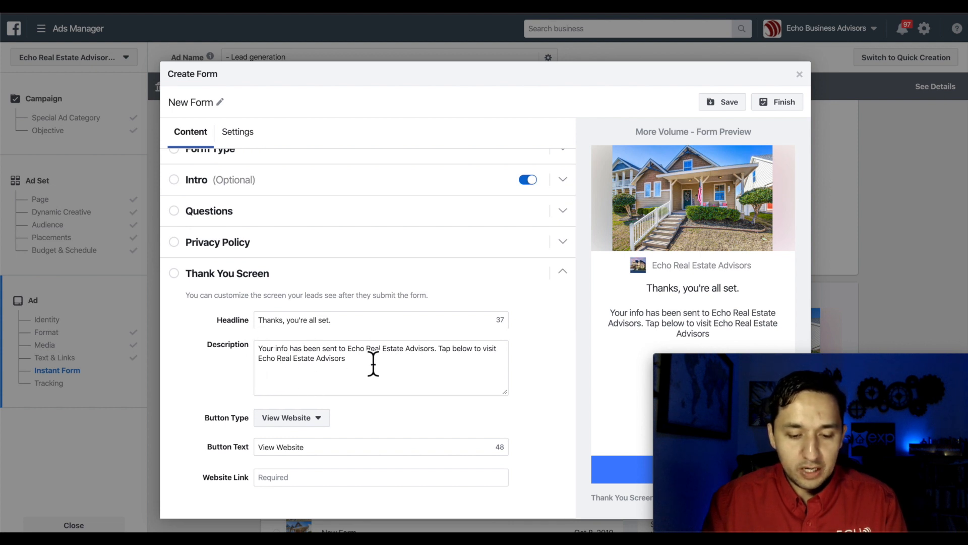
{"action": "left_click_drag", "start_coordinate": [373, 364], "coordinate": [240, 358]}
{"action": "key", "text": "BackSpace"}
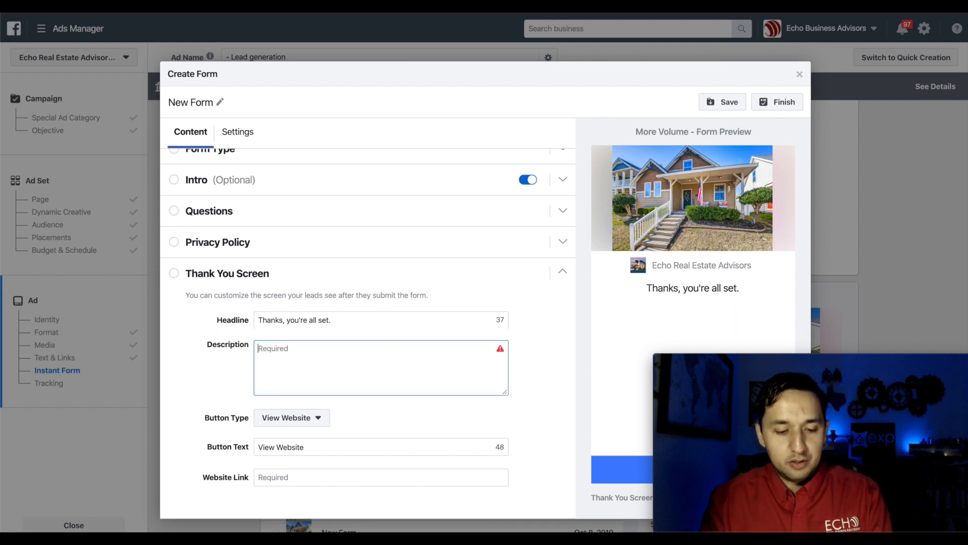
{"action": "type", "text": "Check"}
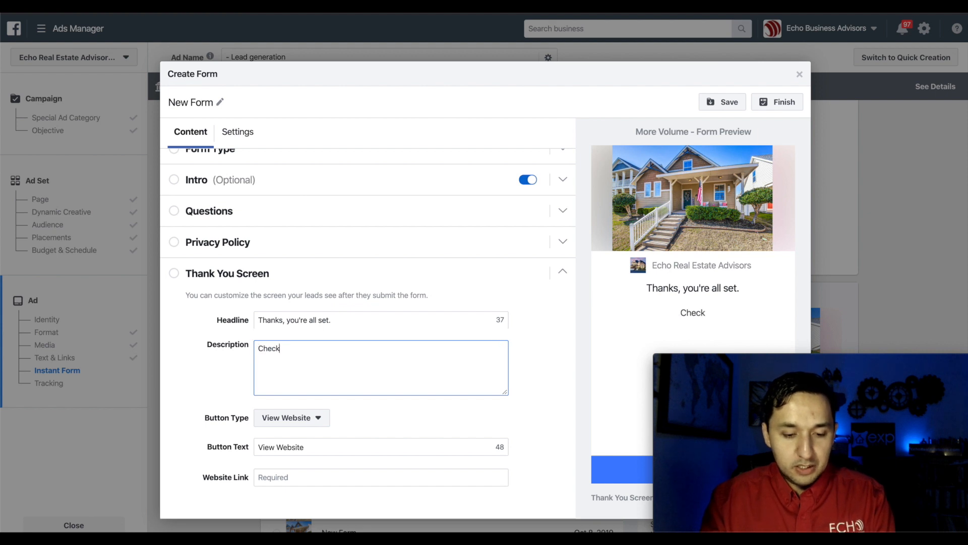
{"action": "type", "text": " Your Email. "}
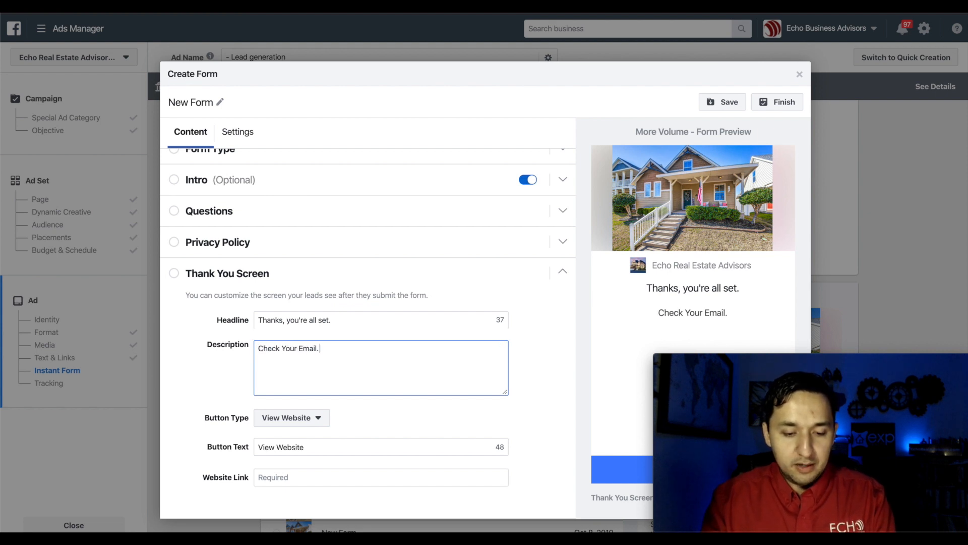
{"action": "type", "text": "The Information"}
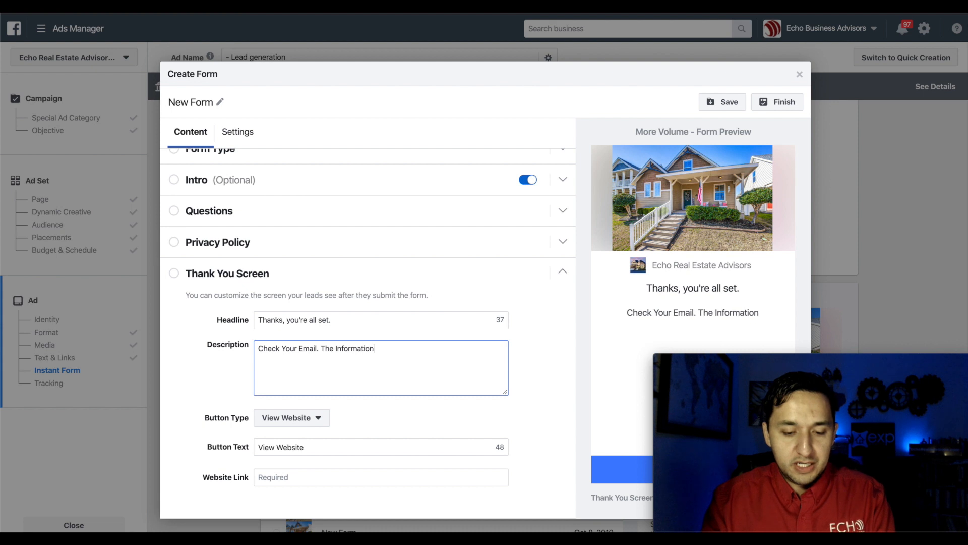
{"action": "type", "text": " Is Waiting For"}
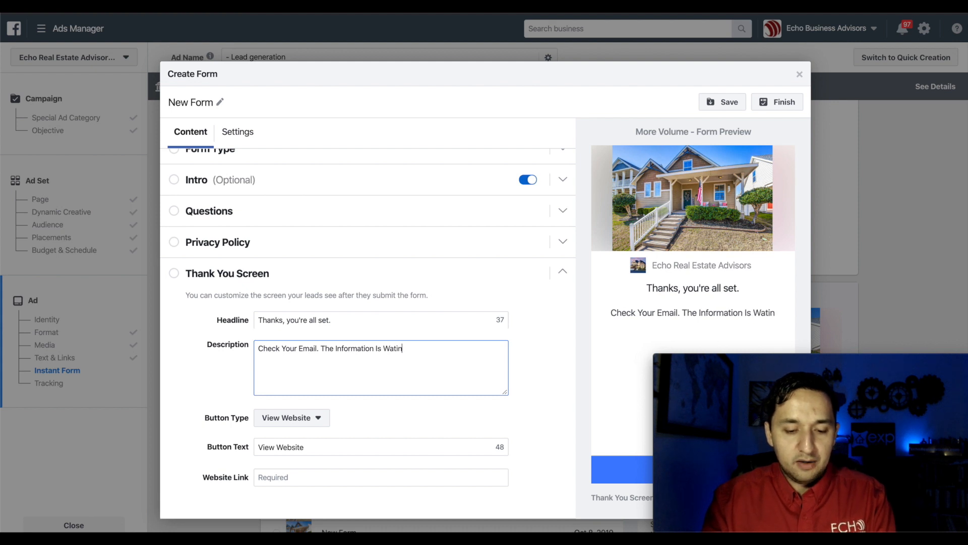
{"action": "type", "text": " You"}
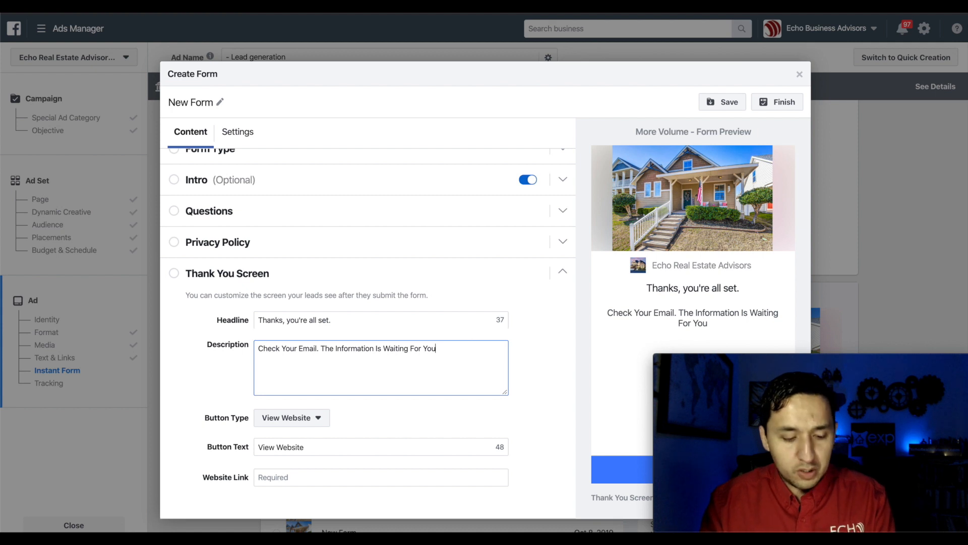
{"action": "type", "text": "!"}
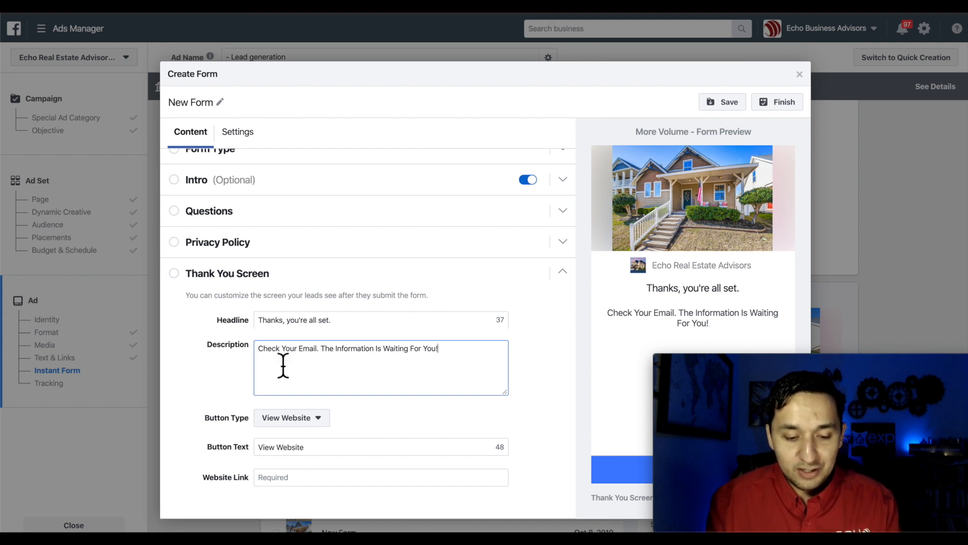
{"action": "left_click_drag", "start_coordinate": [281, 361], "coordinate": [298, 361]}
{"action": "double_click", "coordinate": [312, 361]}
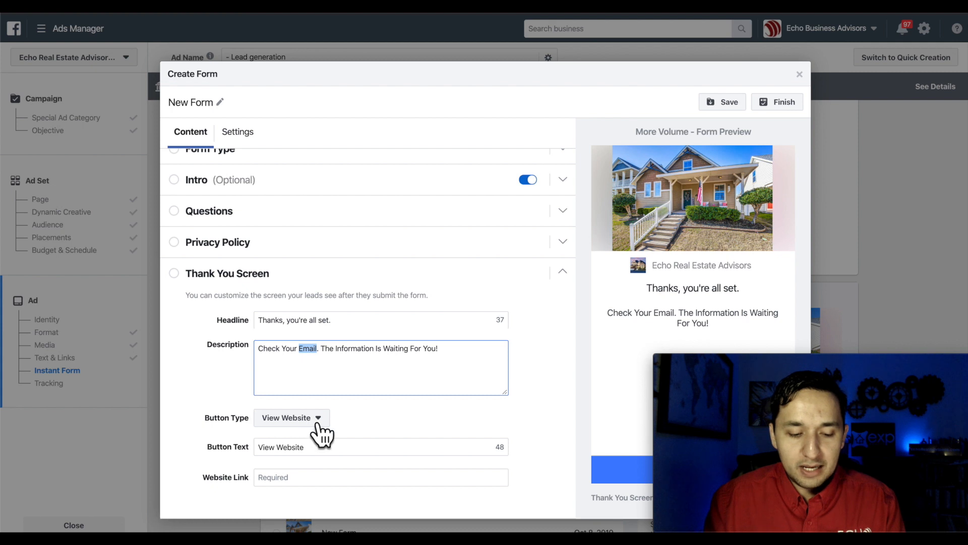
{"action": "left_click", "coordinate": [322, 452]}
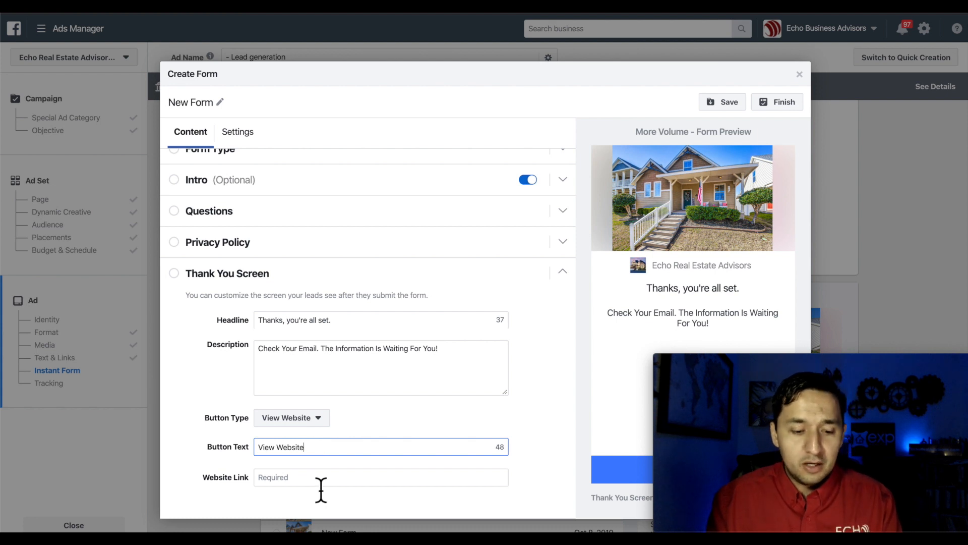
{"action": "left_click", "coordinate": [297, 483]}
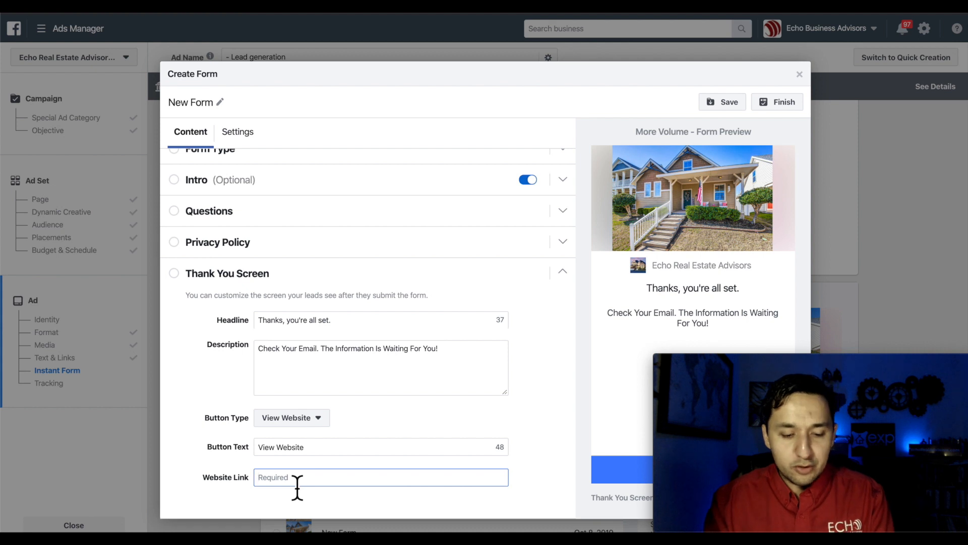
{"action": "type", "text": "www."}
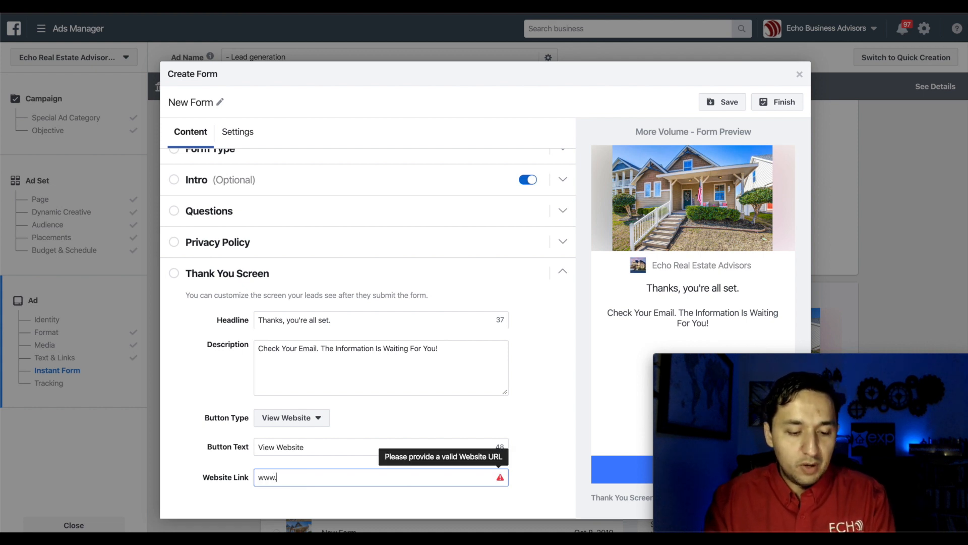
{"action": "type", "text": "echoreala"}
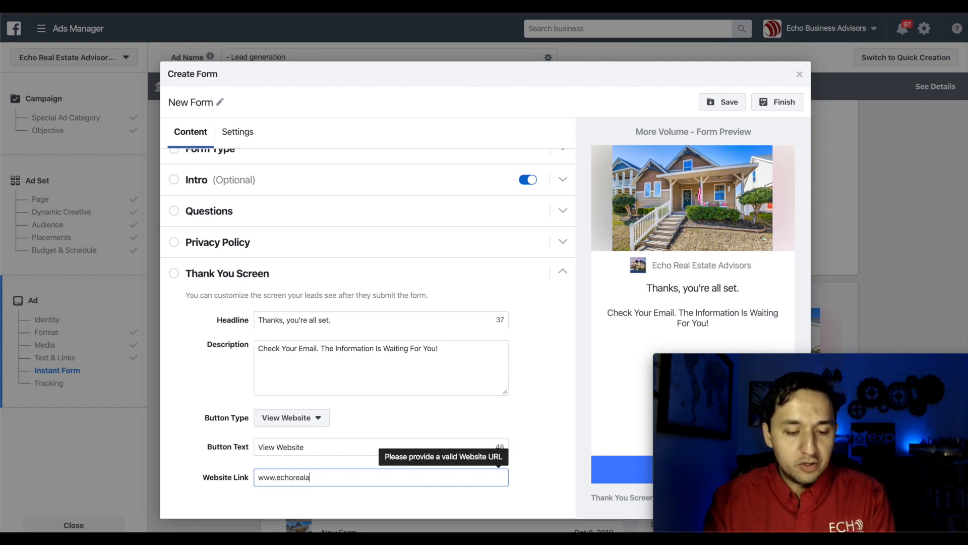
{"action": "type", "text": "dvisro"}
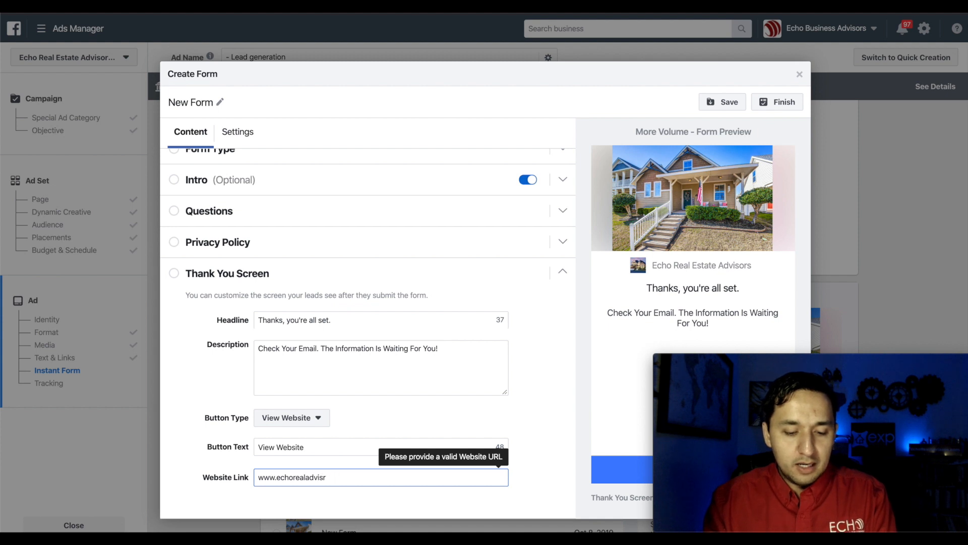
{"action": "key", "text": "BackSpace"}
{"action": "type", "text": "ors.com"}
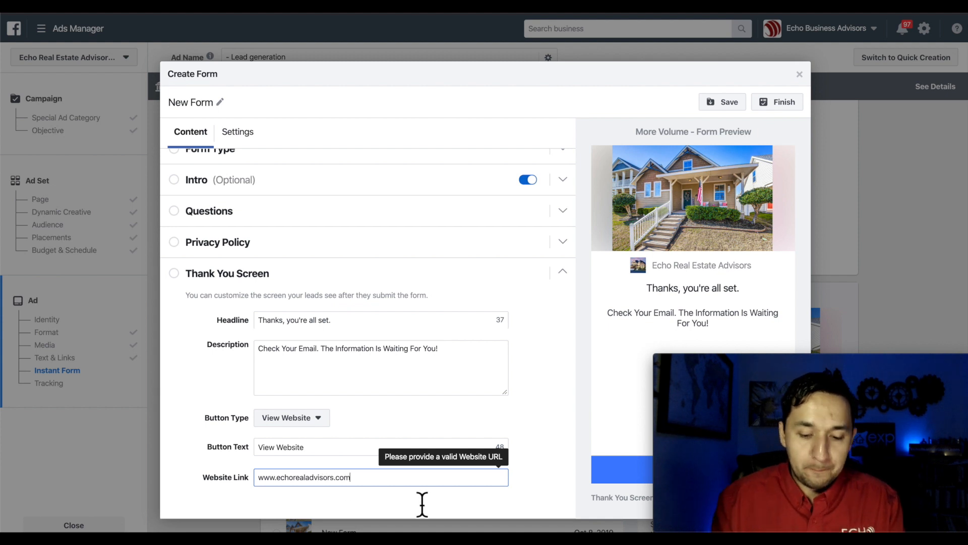
{"action": "left_click", "coordinate": [549, 488]}
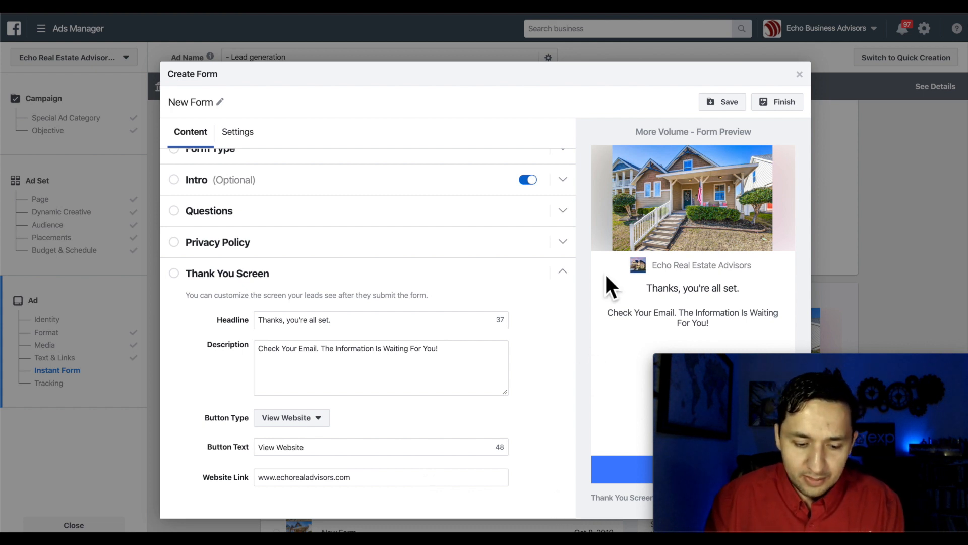
- After the duplicate-name warning, append '2' to make the title 'New Form 2', save, and finish
{"action": "left_click", "coordinate": [726, 103]}
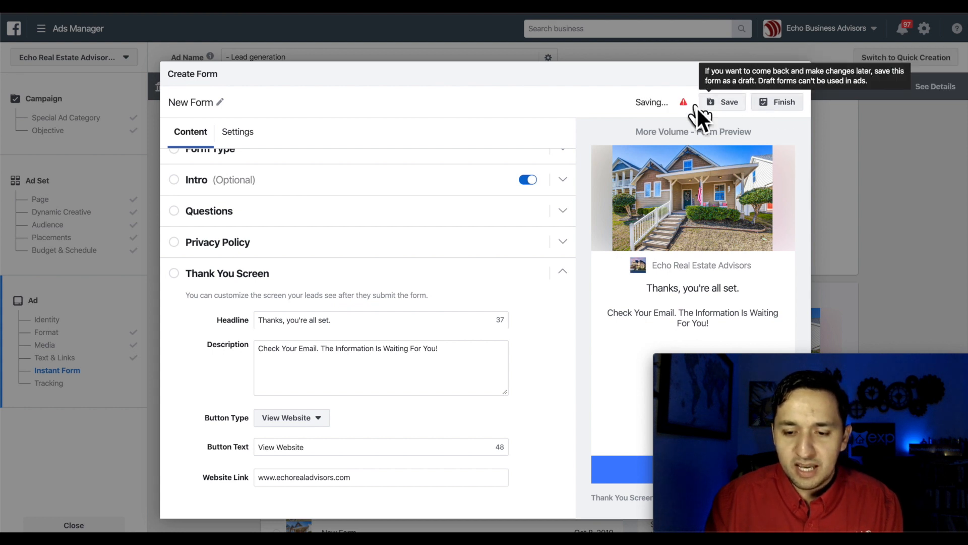
{"action": "mouse_move", "coordinate": [684, 106]}
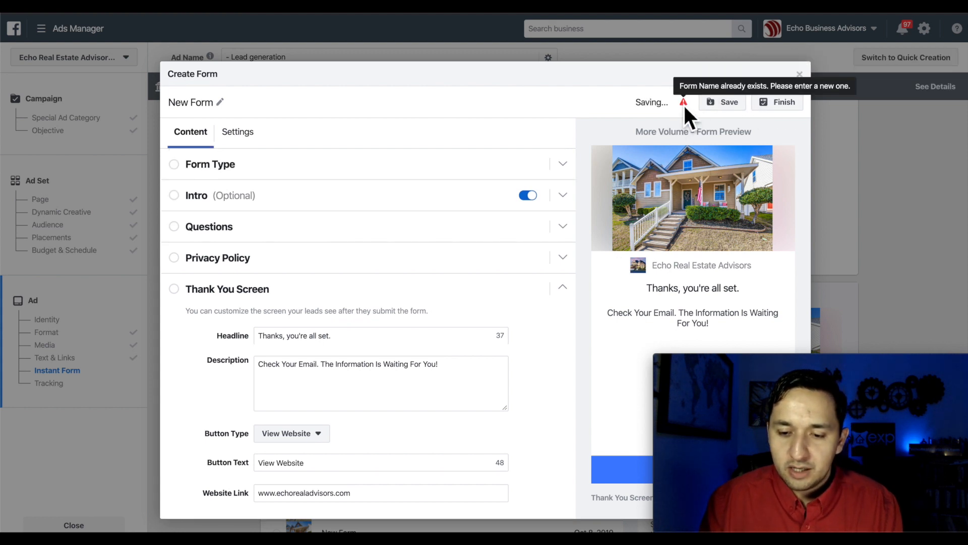
{"action": "left_click", "coordinate": [219, 103]}
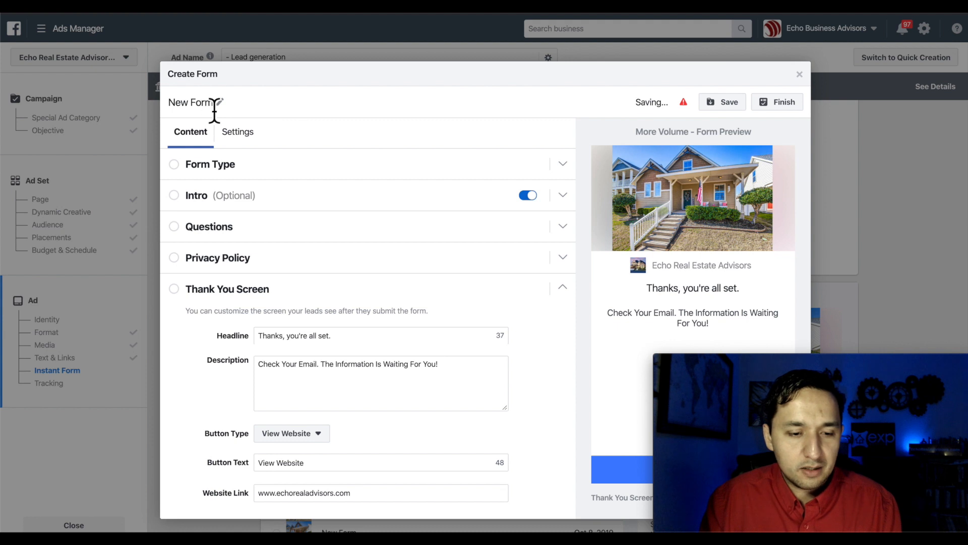
{"action": "left_click", "coordinate": [218, 108]}
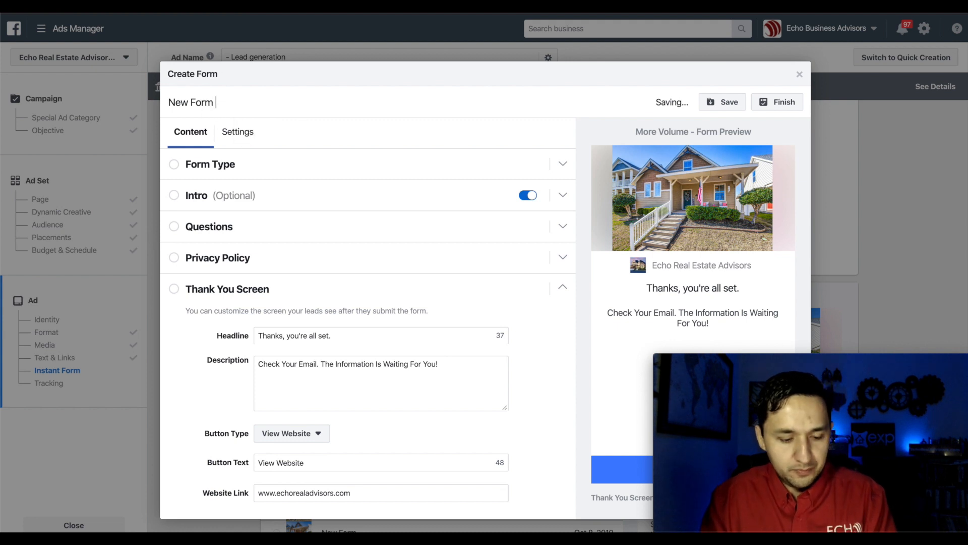
{"action": "type", "text": "2"}
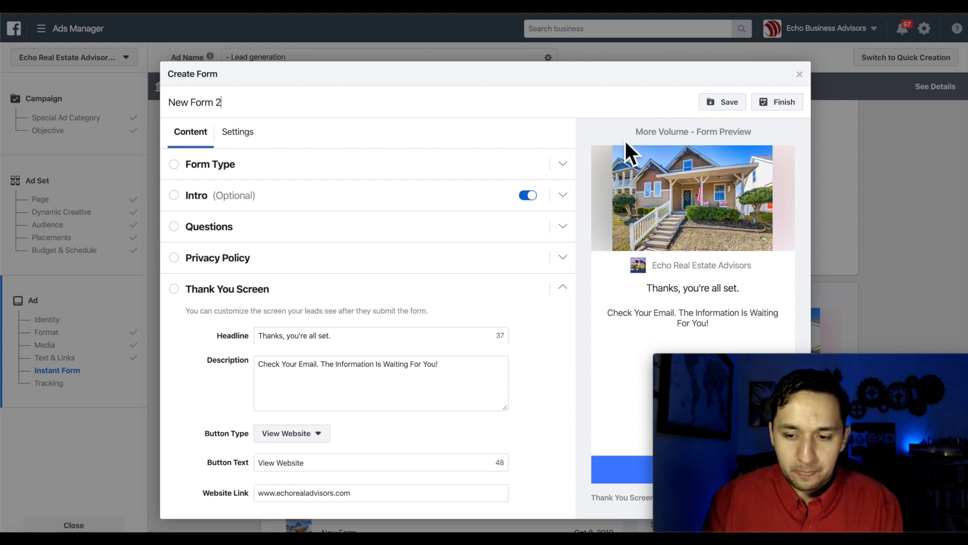
{"action": "left_click", "coordinate": [720, 105]}
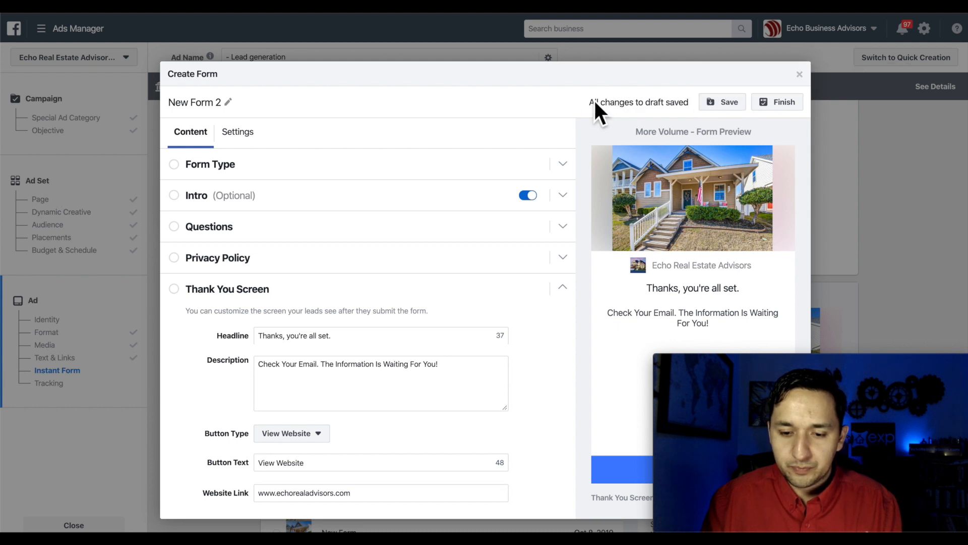
{"action": "left_click", "coordinate": [782, 105]}
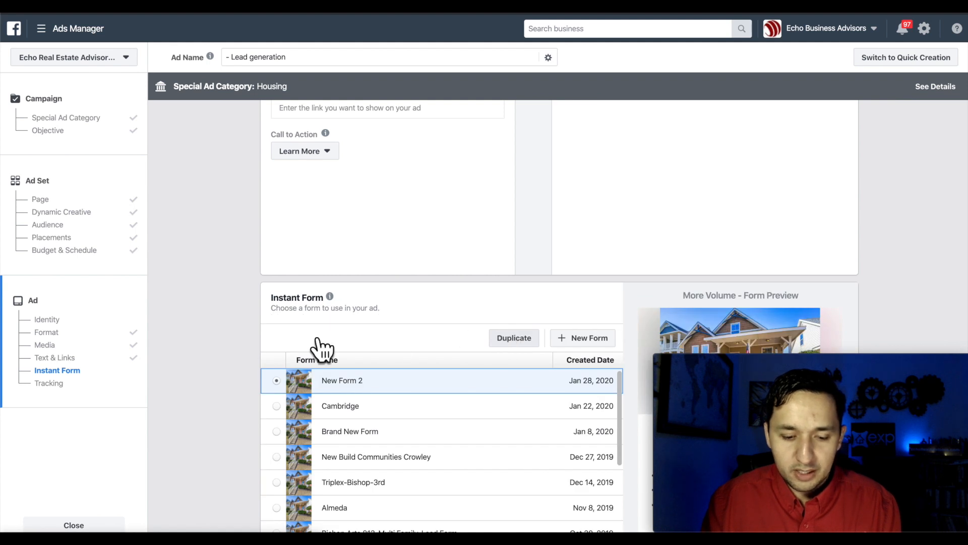
- Scroll past the Instant Form list to review the Pixel and Offline Events tracking settings
{"action": "scroll", "coordinate": [320, 345], "scroll_direction": "down", "scroll_amount": 7}
{"action": "scroll", "coordinate": [293, 389], "scroll_direction": "down", "scroll_amount": 1}
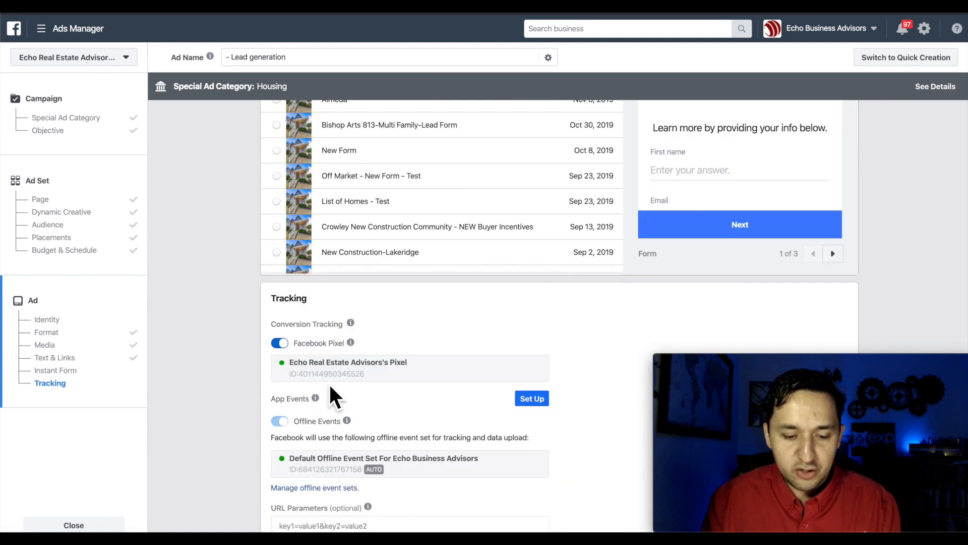
{"action": "scroll", "coordinate": [413, 388], "scroll_direction": "down", "scroll_amount": 3}
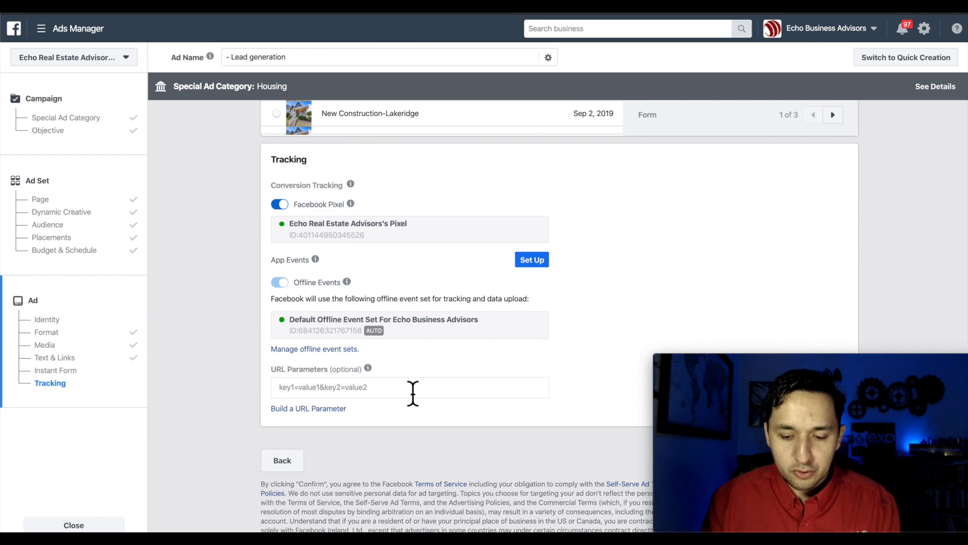
{"action": "scroll", "coordinate": [412, 393], "scroll_direction": "up", "scroll_amount": 1}
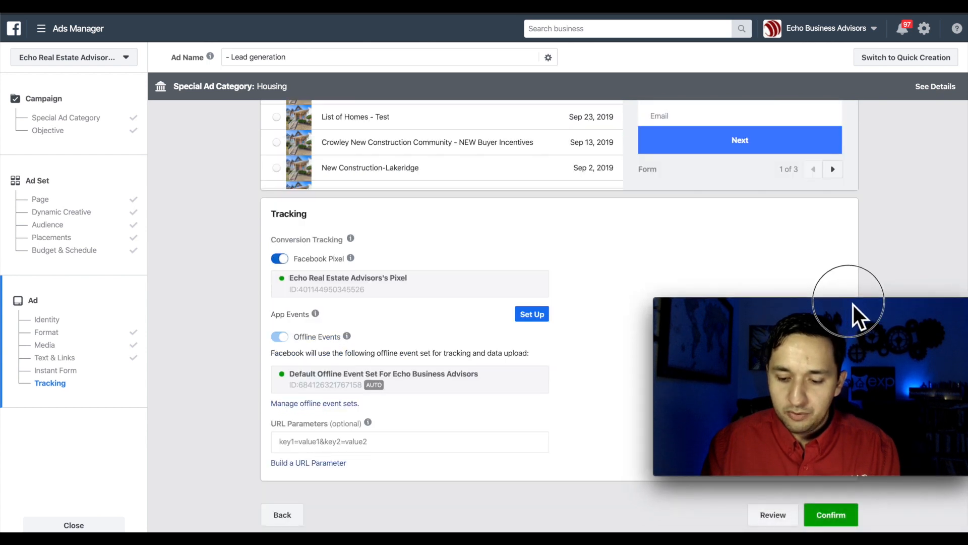